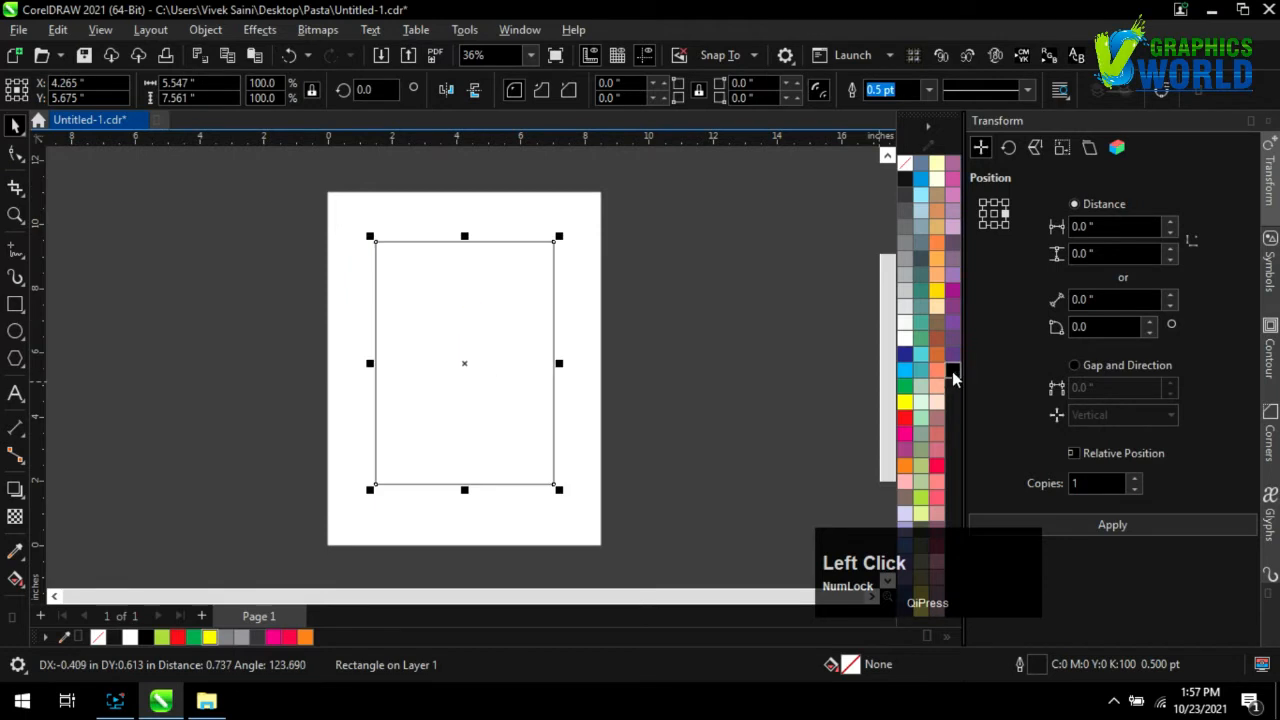
Fill the selected rectangle with black
click(952, 370)
click(564, 372)
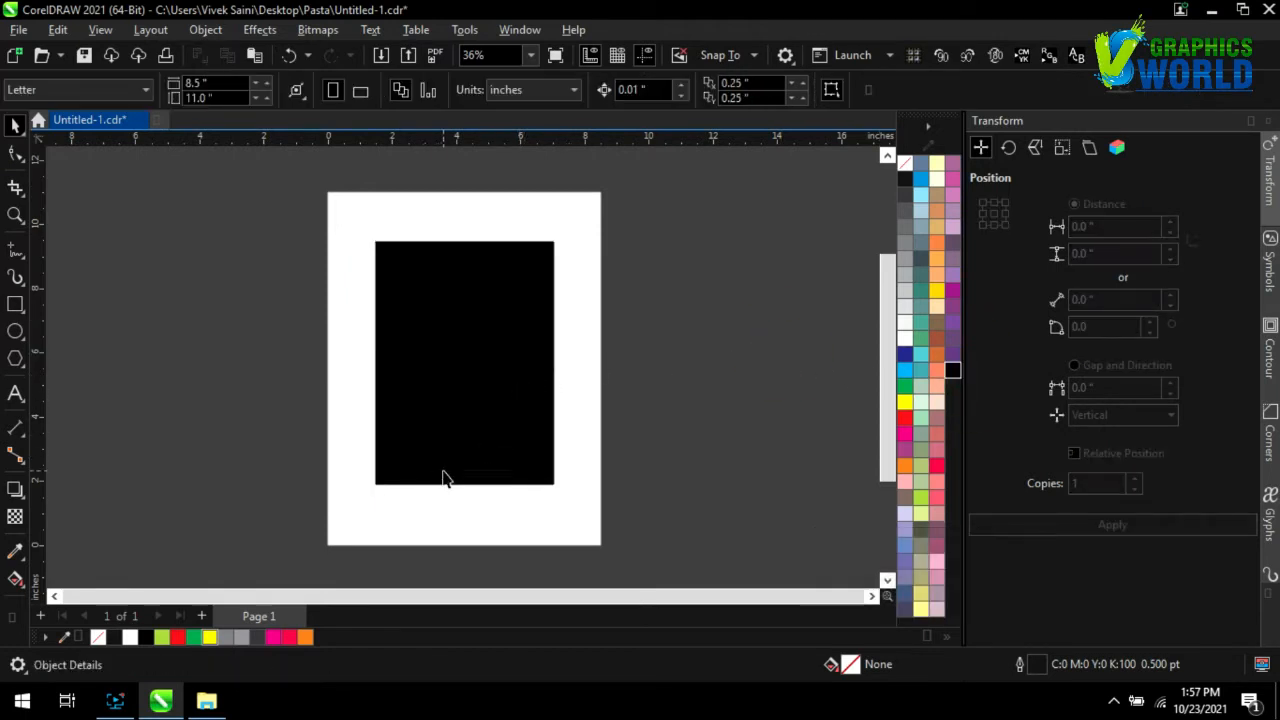
Switch to File Explorer, open New Text Document from the Pasta folder and copy the line "Yammy Pasta"
click(206, 700)
double_click(414, 130)
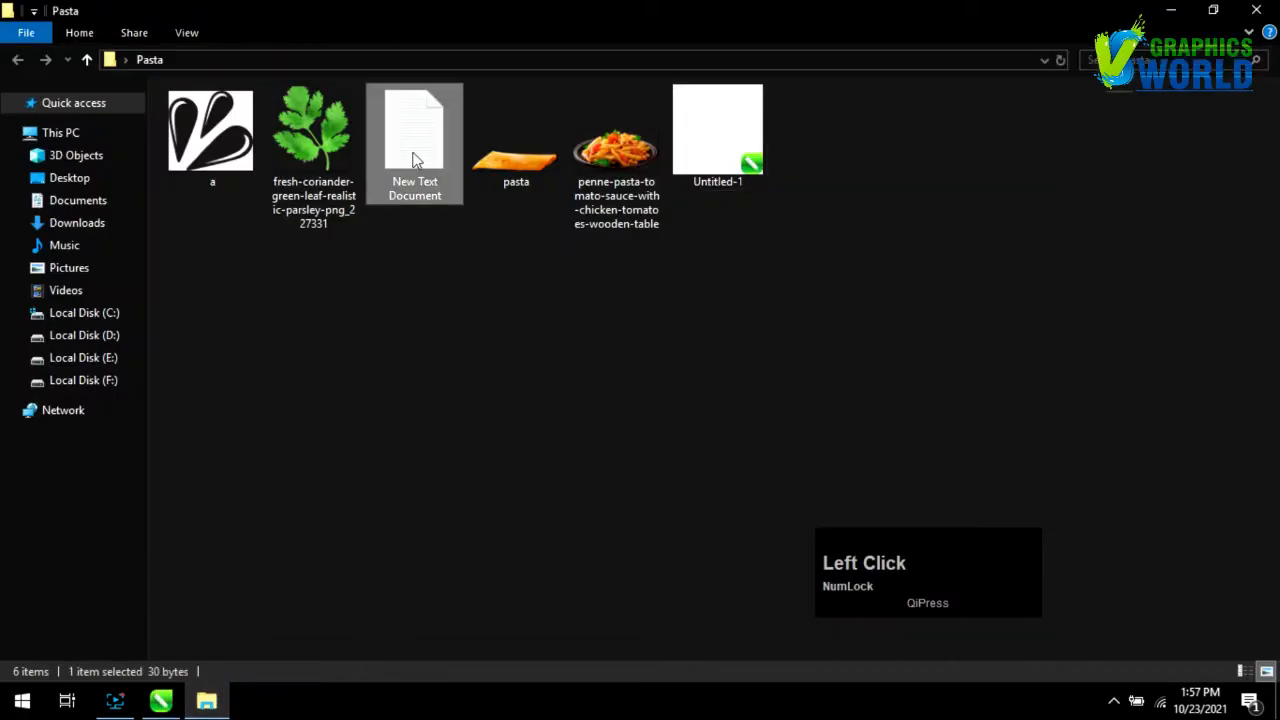
drag(720, 280, 612, 284)
key(ctrl+c)
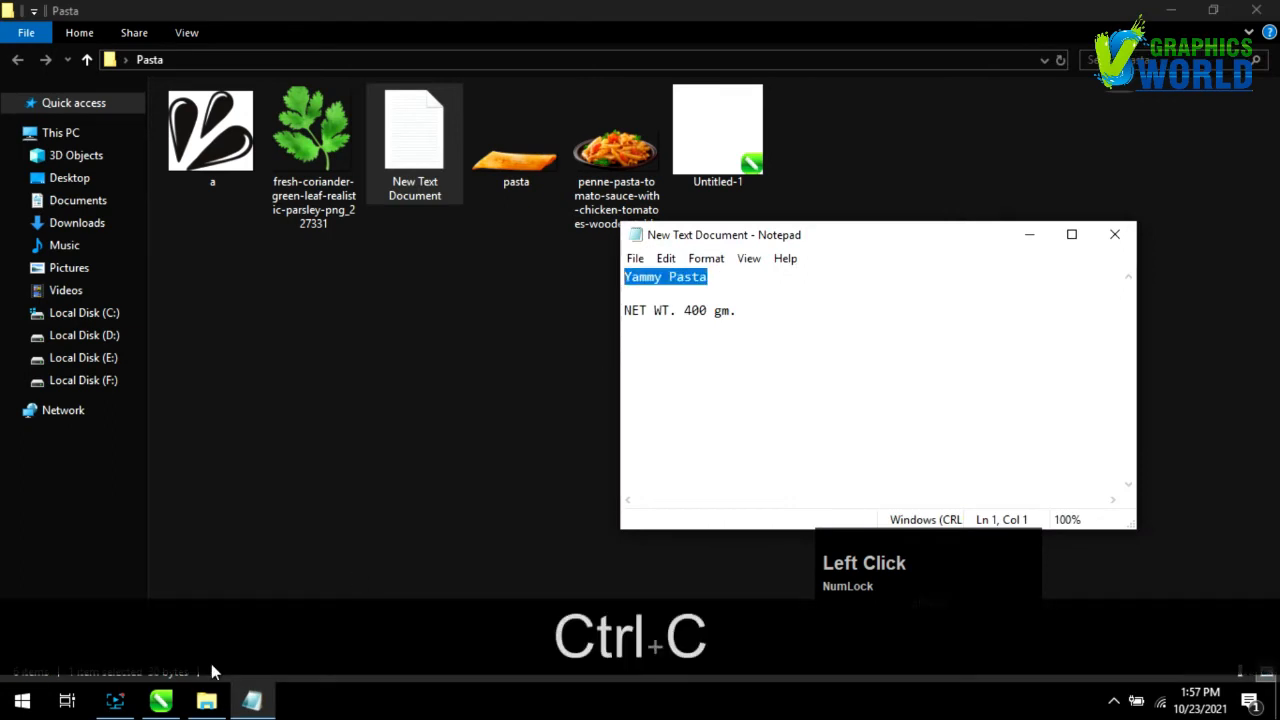
Switch to CorelDRAW, paste "Yammy Pasta" as text, enlarge it to about 55 pt and place it beside the black rectangle
click(161, 701)
click(333, 300)
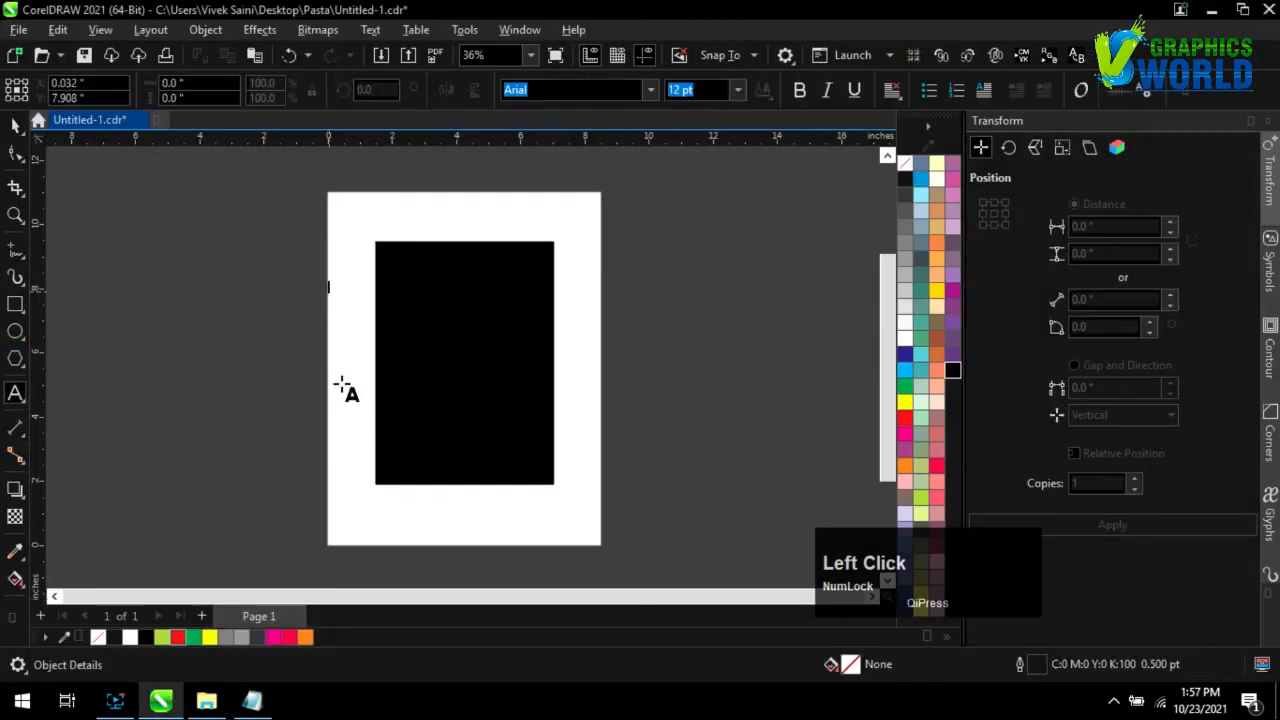
key(ctrl+v)
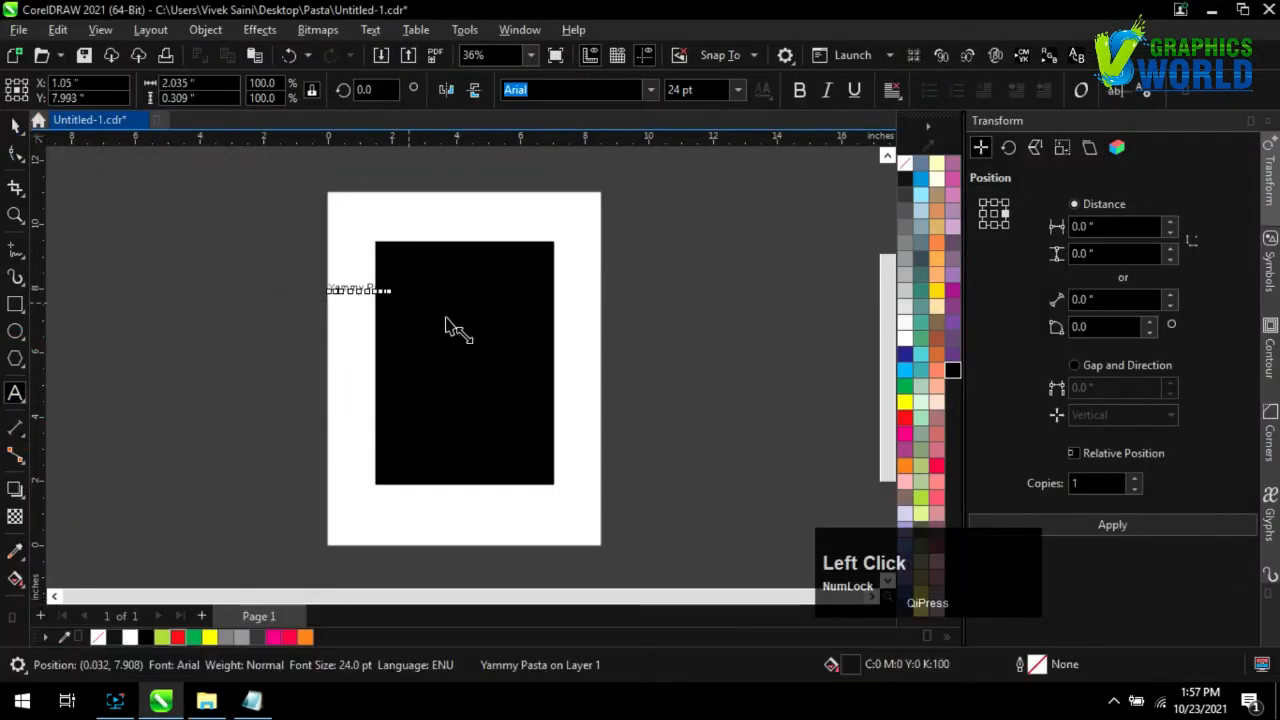
drag(447, 320, 320, 276)
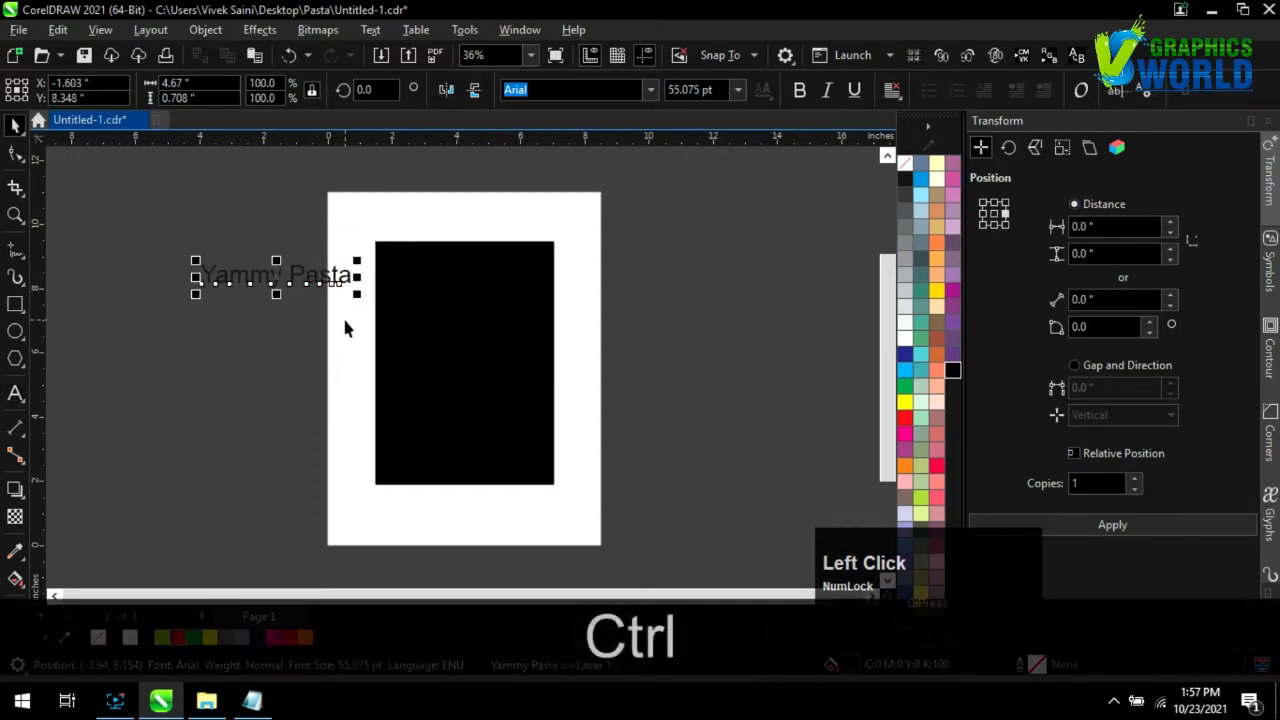
Break the "Yammy Pasta" text apart into separate words
key(ctrl+k)
click(364, 265)
scroll(272, 290, up, 1)
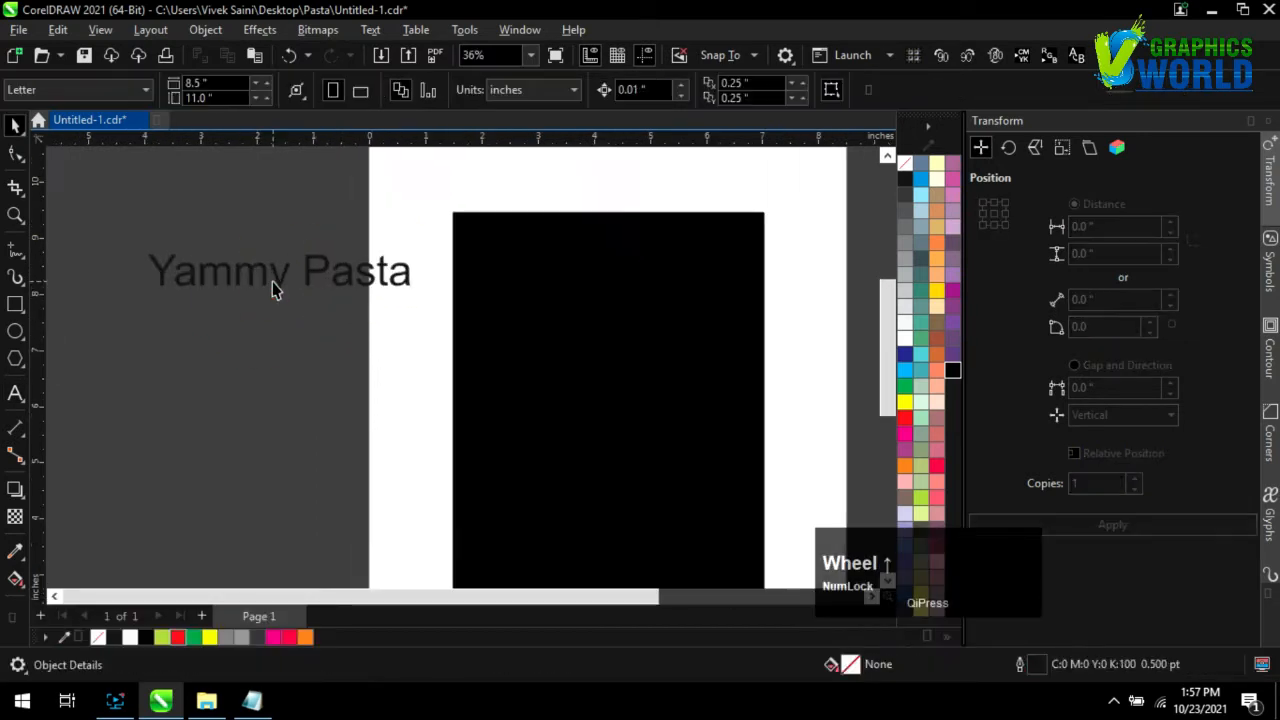
Set the word "Yammy" in the Blessed Day font and enlarge it to about 86 pt
click(276, 280)
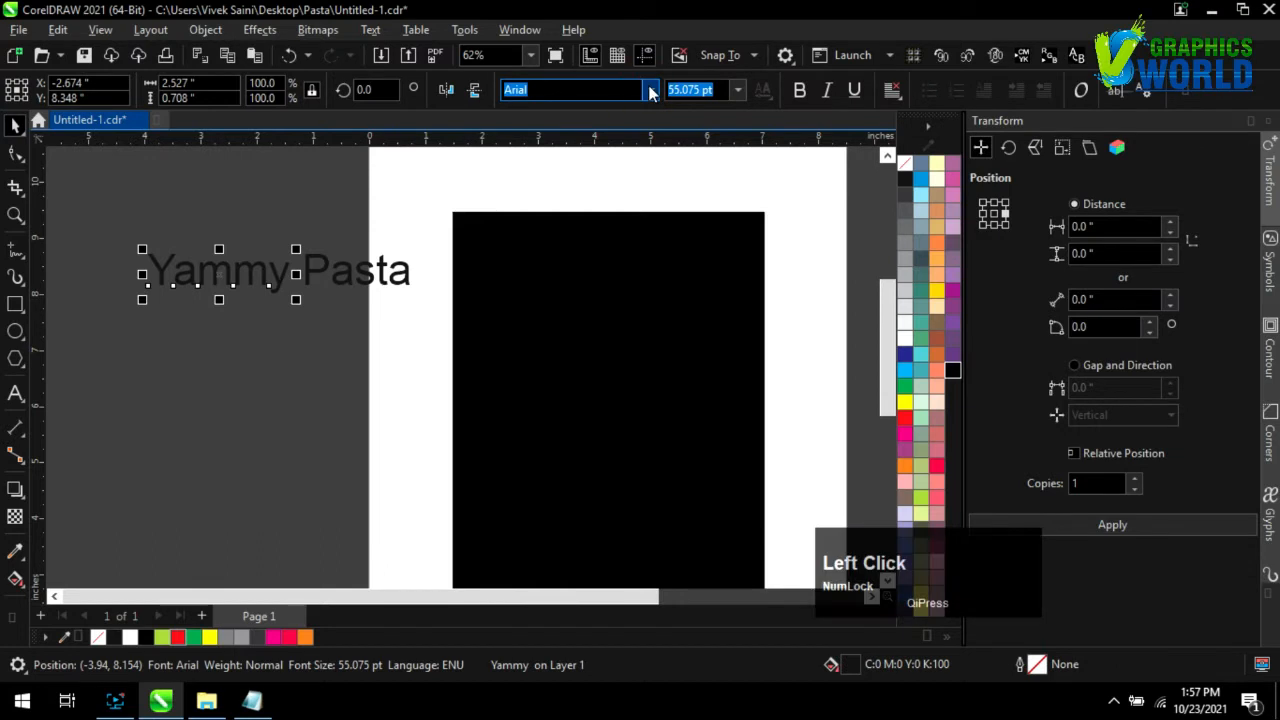
click(649, 91)
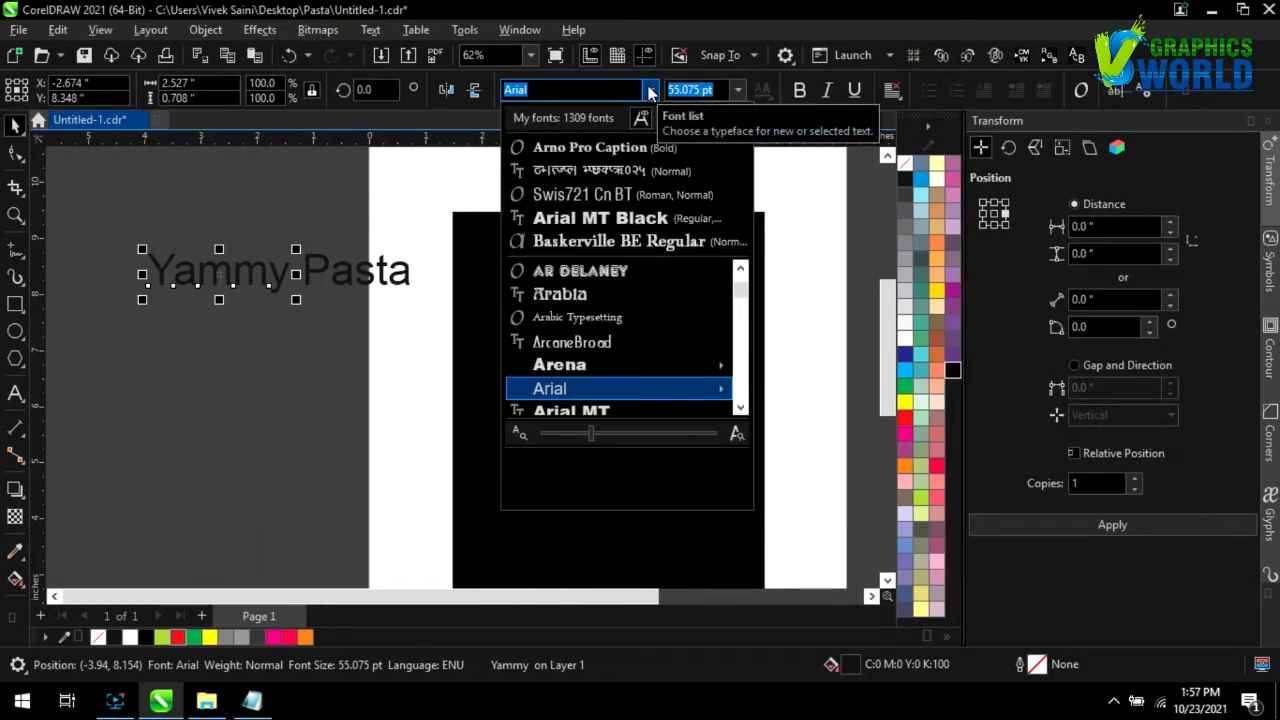
scroll(620, 320, down, 5)
click(618, 298)
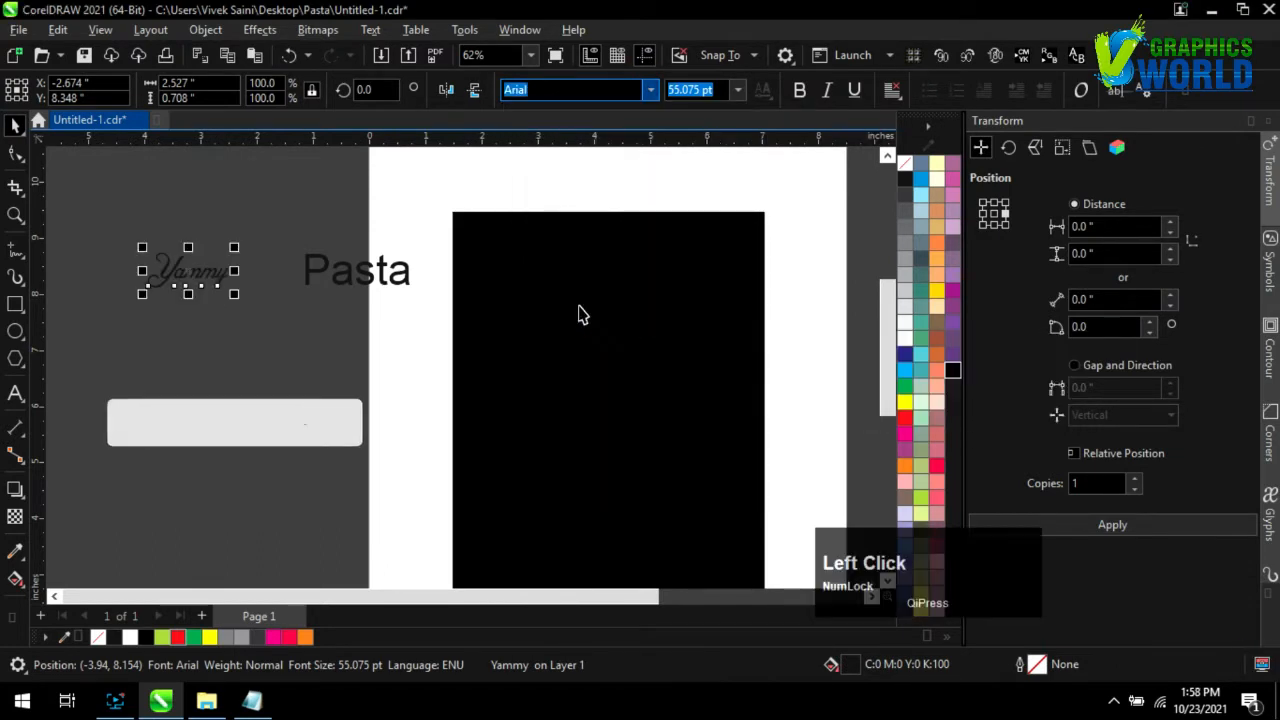
drag(229, 290, 280, 338)
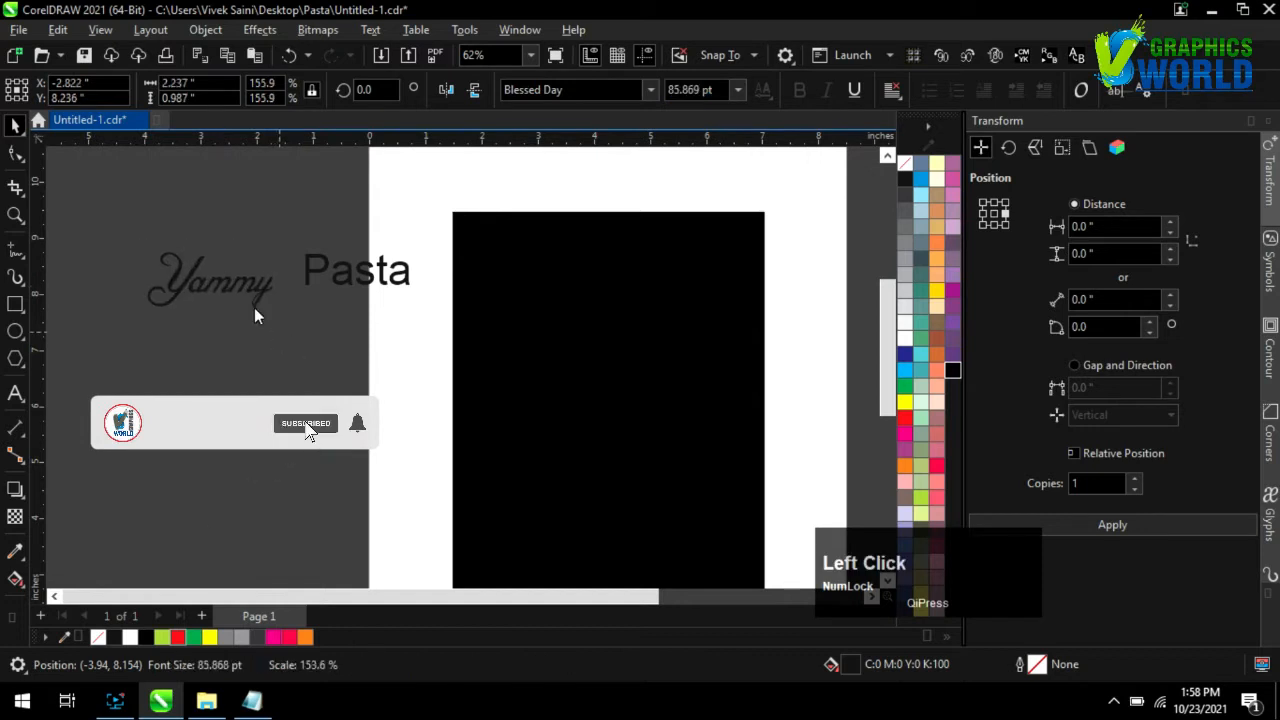
Move "Pasta" below "Yammy", set it in Arno Pro Caption Bold and enlarge it to about 104 pt
click(323, 266)
drag(323, 266, 310, 346)
click(650, 89)
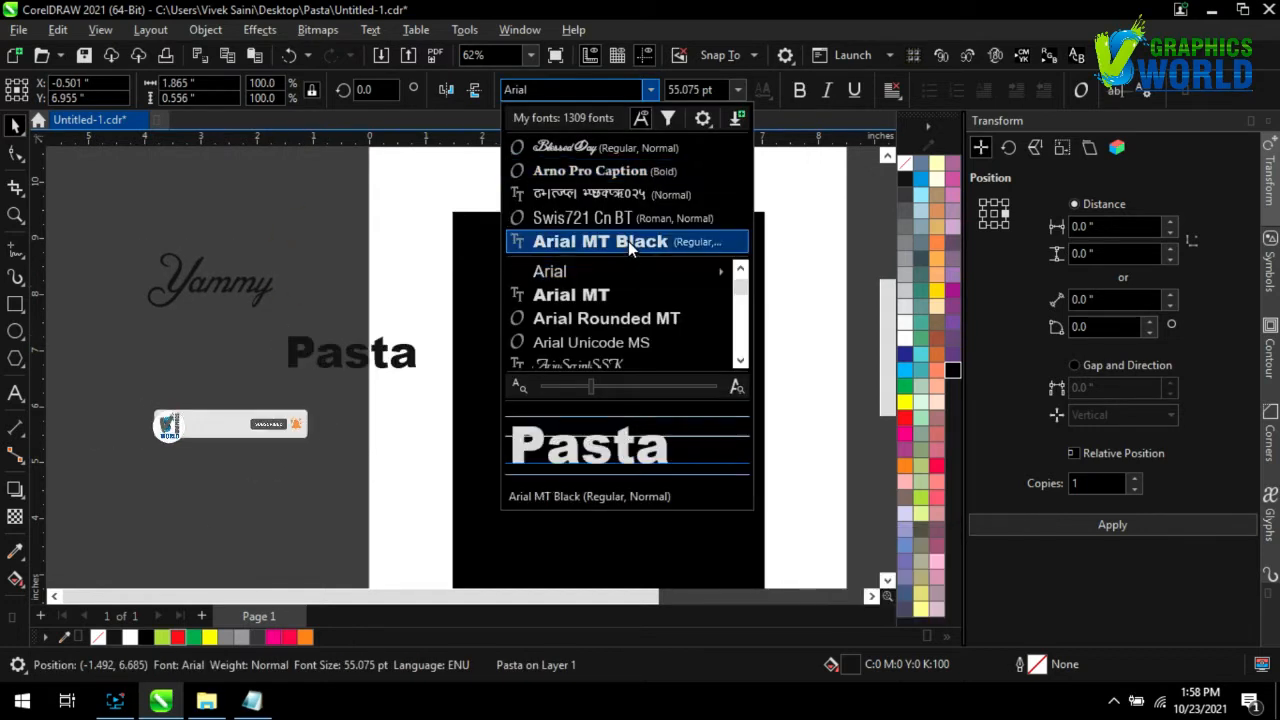
click(620, 172)
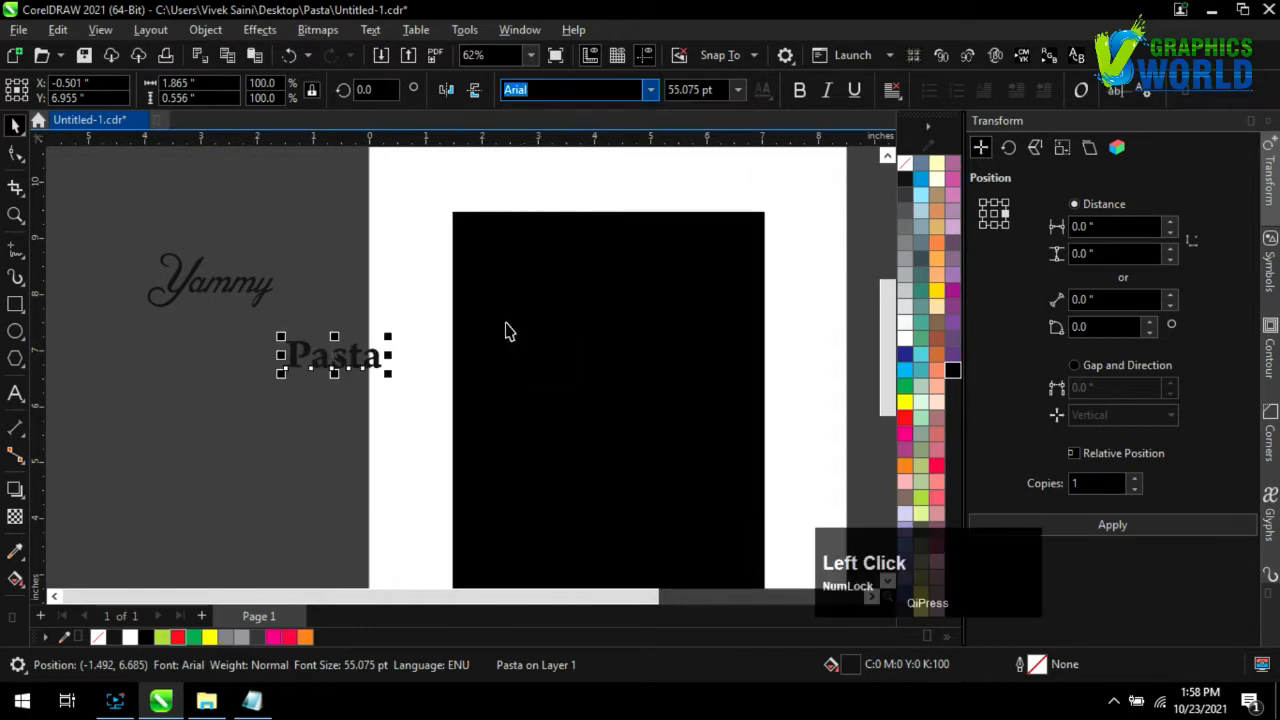
drag(343, 363, 481, 375)
Fill "Pasta" with red and move it onto the upper half of the black rectangle
click(927, 424)
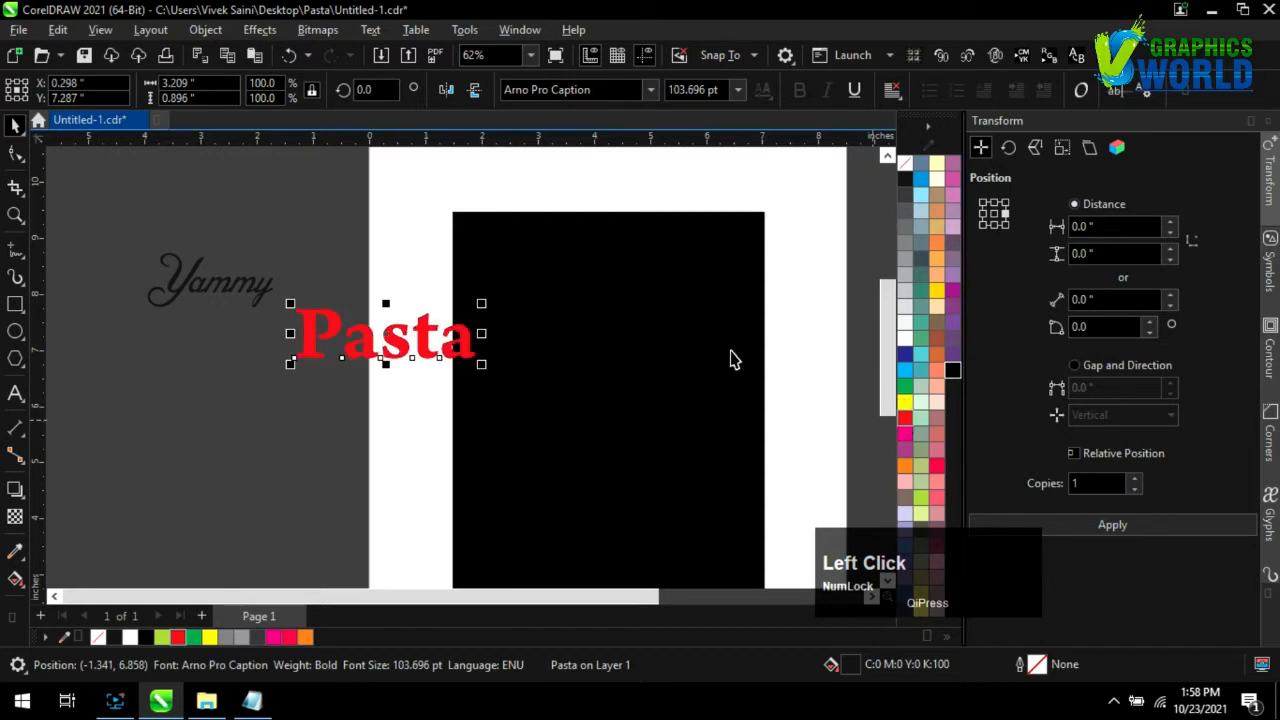
drag(395, 346, 597, 360)
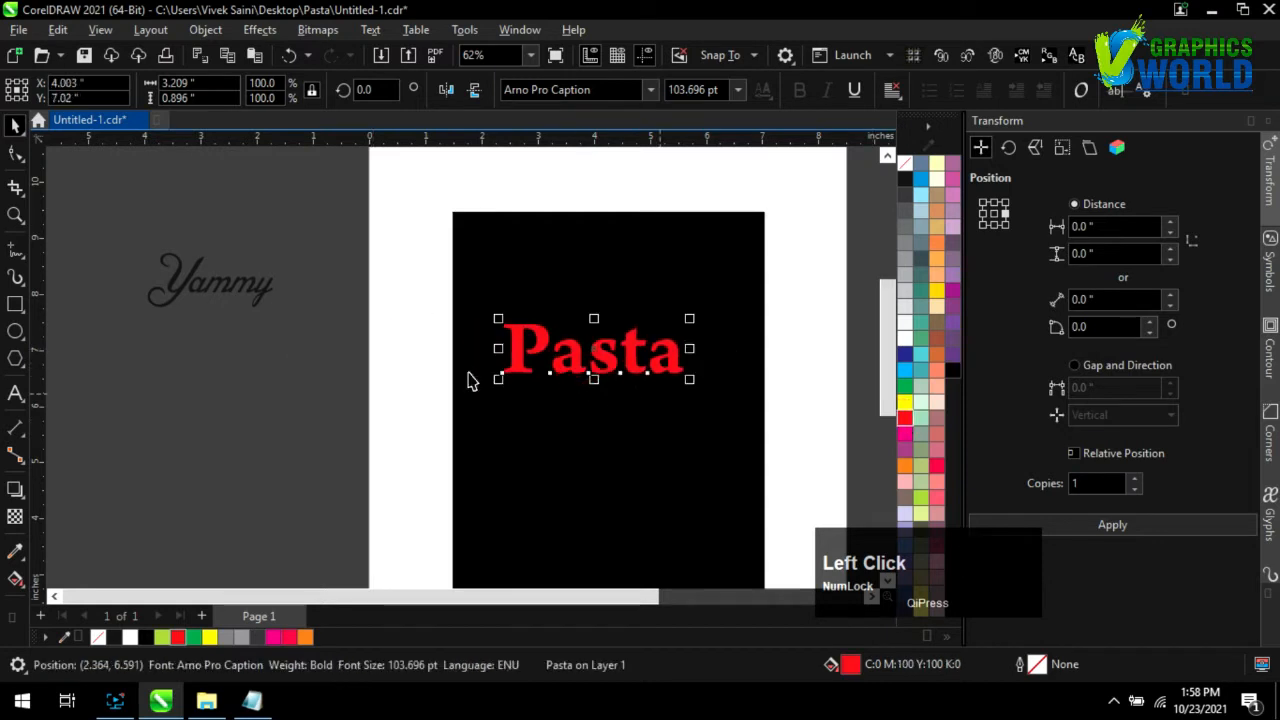
Fill "Yammy" with white and move it onto the rectangle so it overlaps the top of "Pasta"
click(262, 300)
click(905, 335)
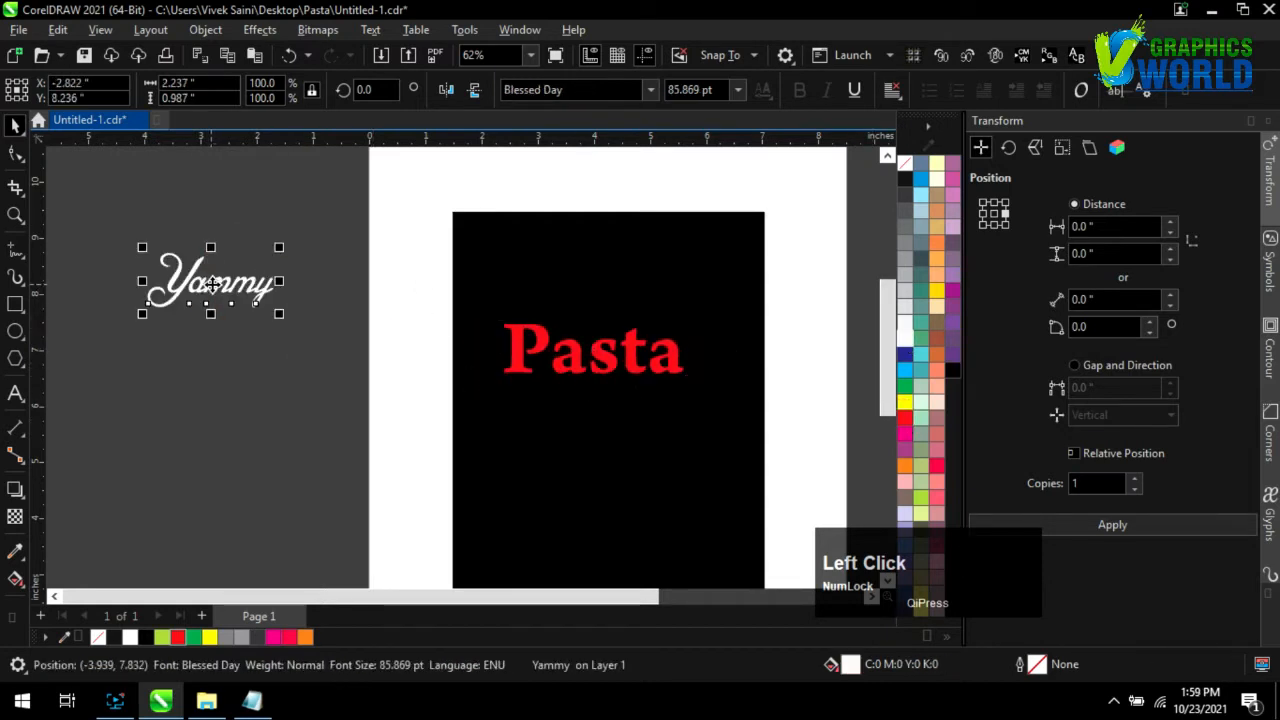
drag(212, 283, 543, 298)
Bring the word "Yammy" in front of "Pasta" in the stacking order
scroll(663, 369, up, 1)
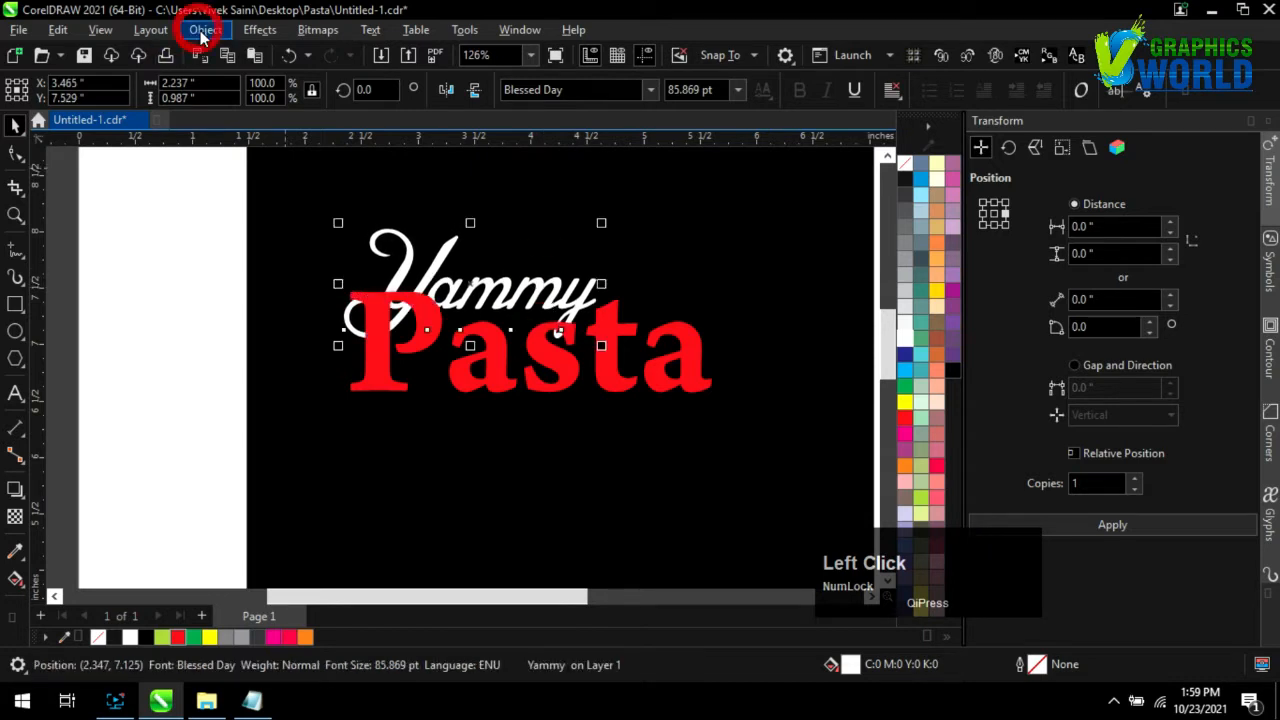
click(201, 33)
click(316, 288)
click(539, 288)
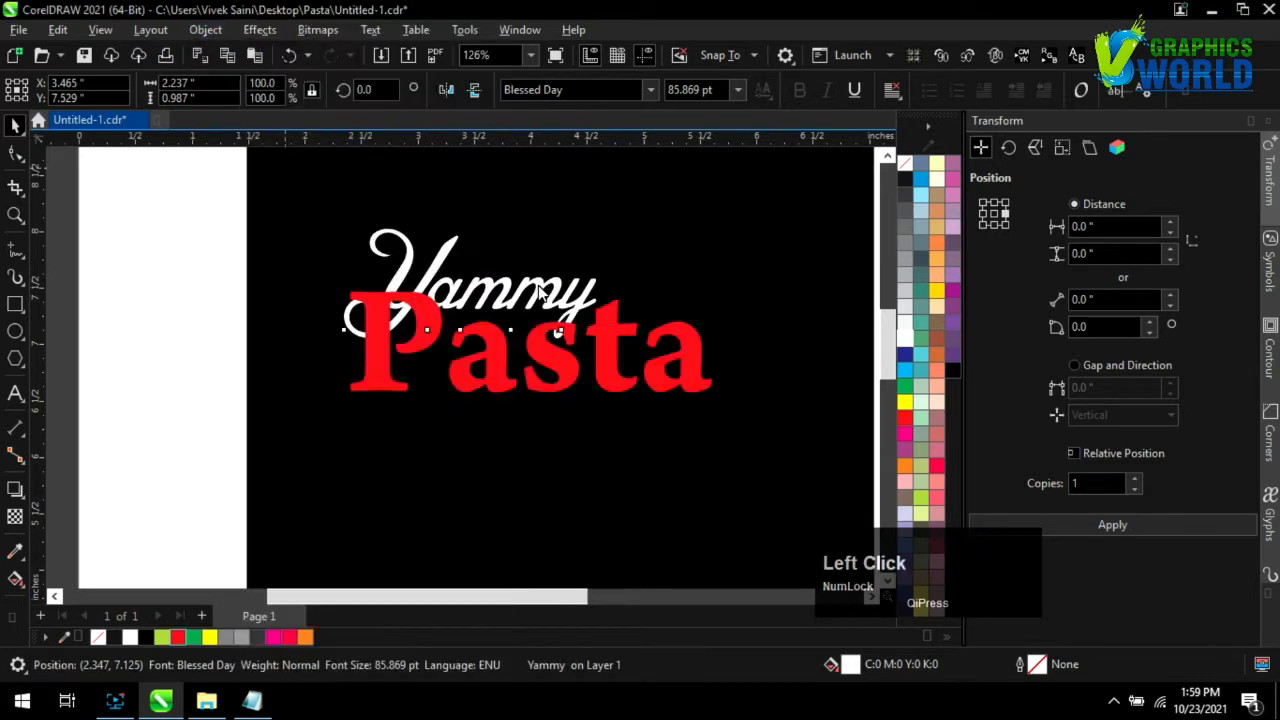
click(135, 328)
Give "Yammy" a black 6 pt outline placed behind the fill and scaled with the object
click(500, 305)
right_click(953, 372)
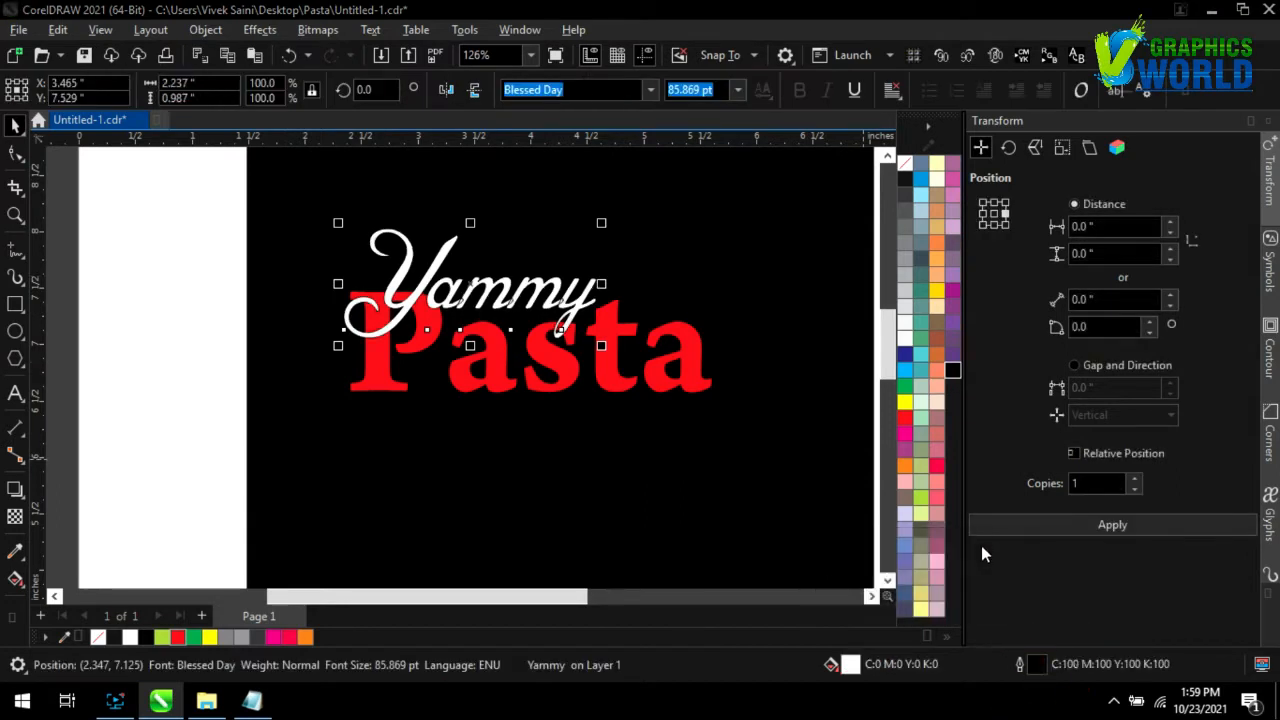
drag(600, 152, 870, 153)
click(811, 238)
click(762, 384)
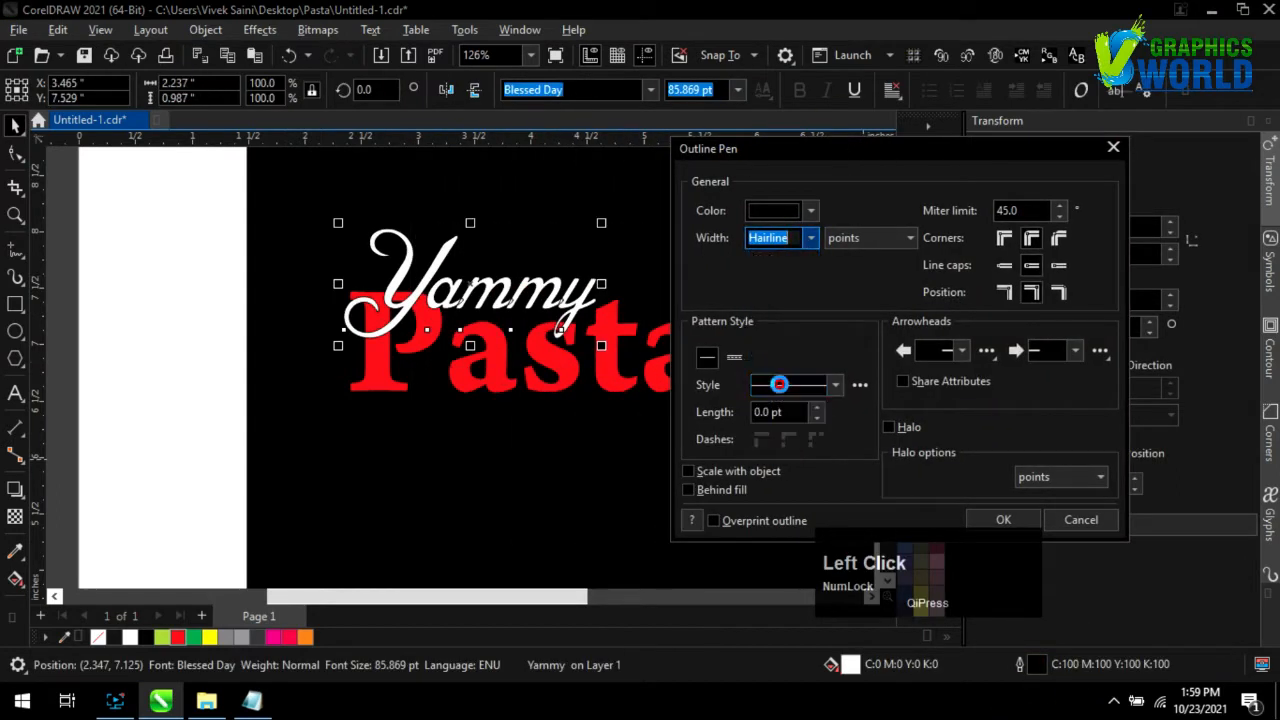
click(731, 490)
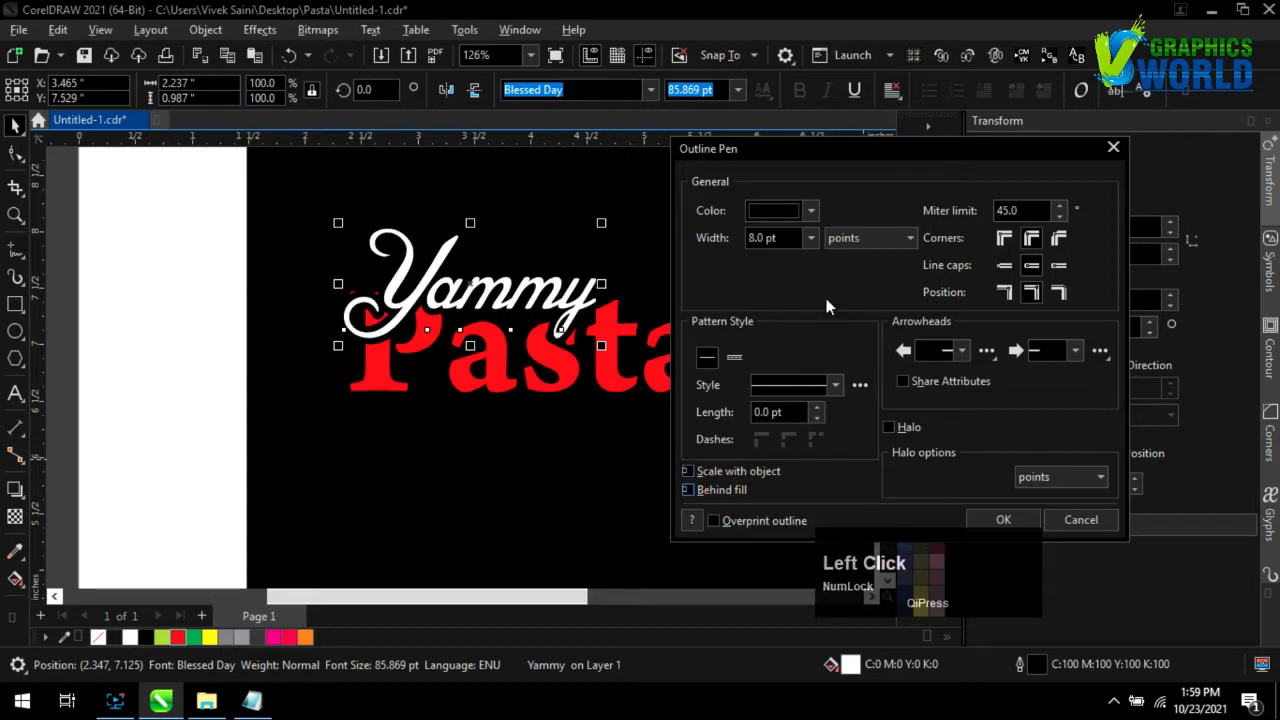
click(811, 238)
click(778, 384)
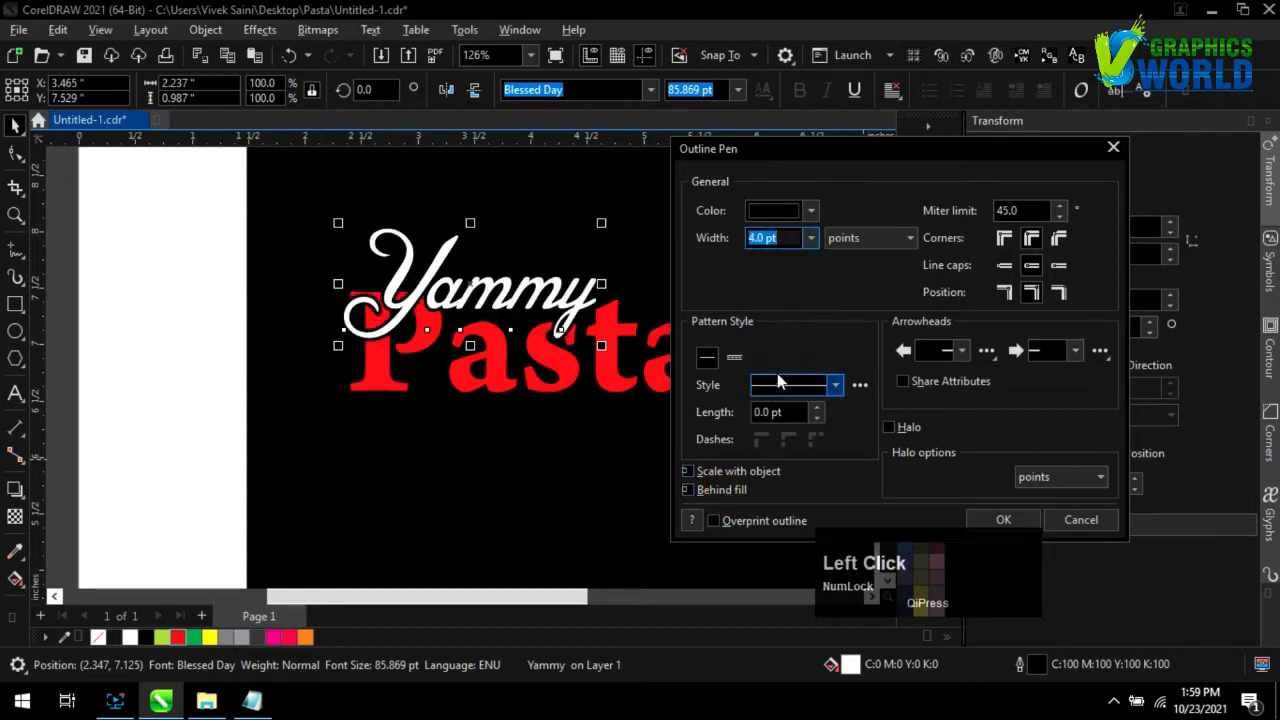
click(776, 240)
text(6)
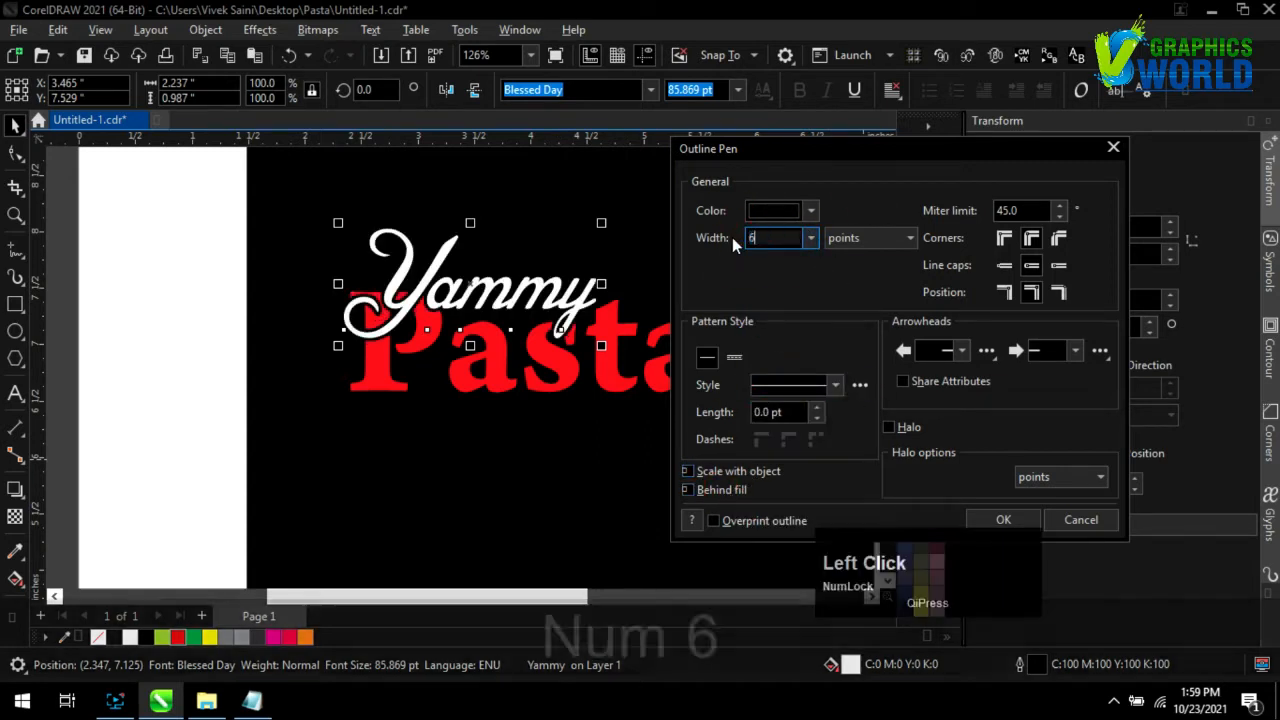
click(999, 517)
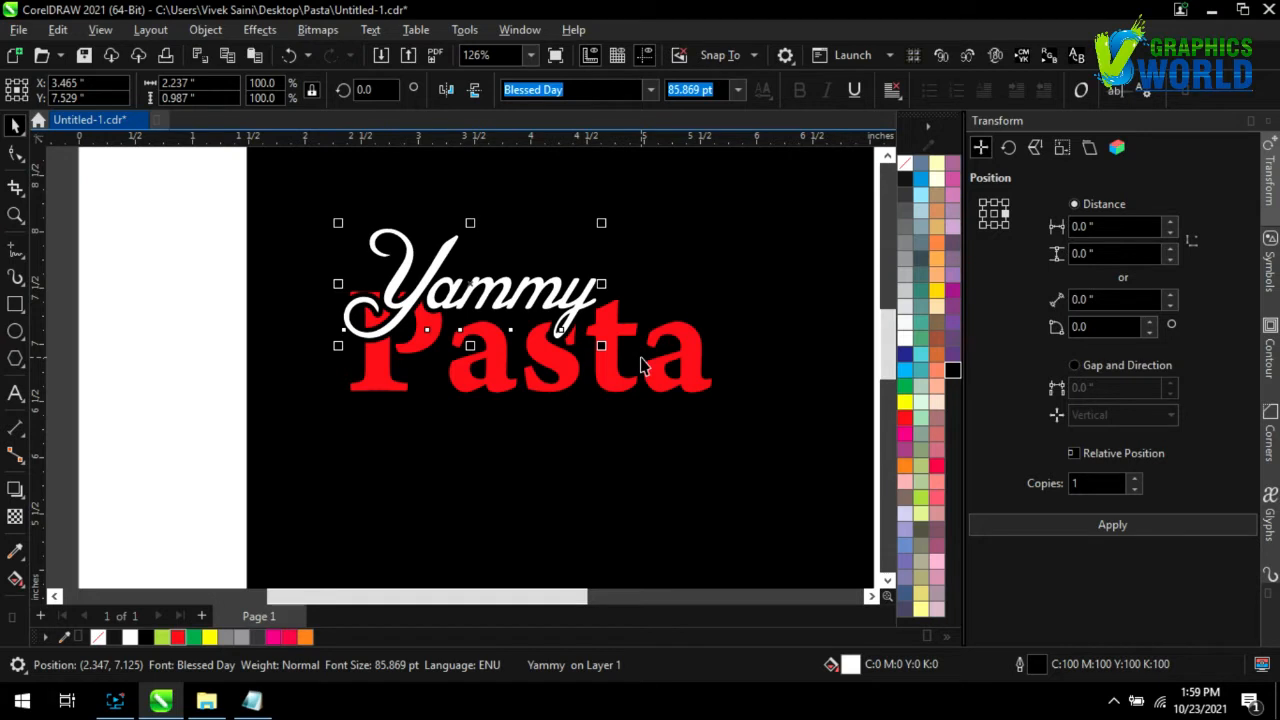
Group the words "Yammy" and "Pasta" together
scroll(349, 458, down, 1)
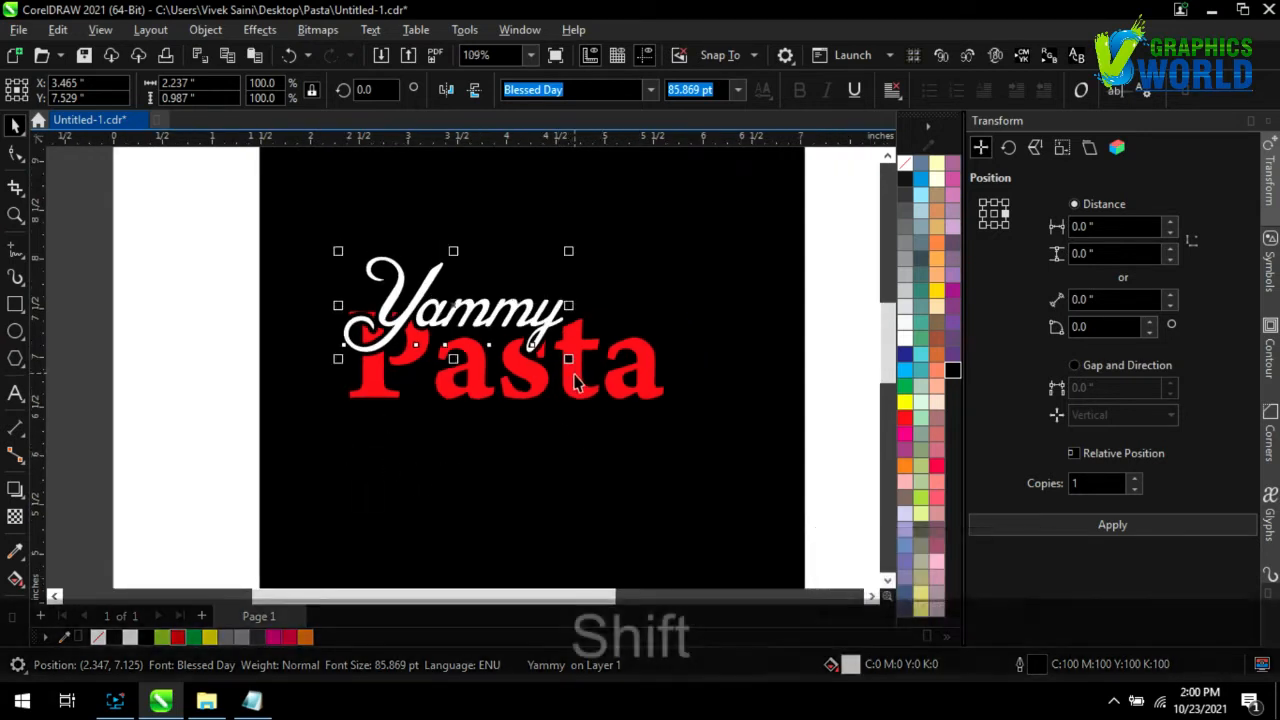
shift+click(488, 372)
key(ctrl+g)
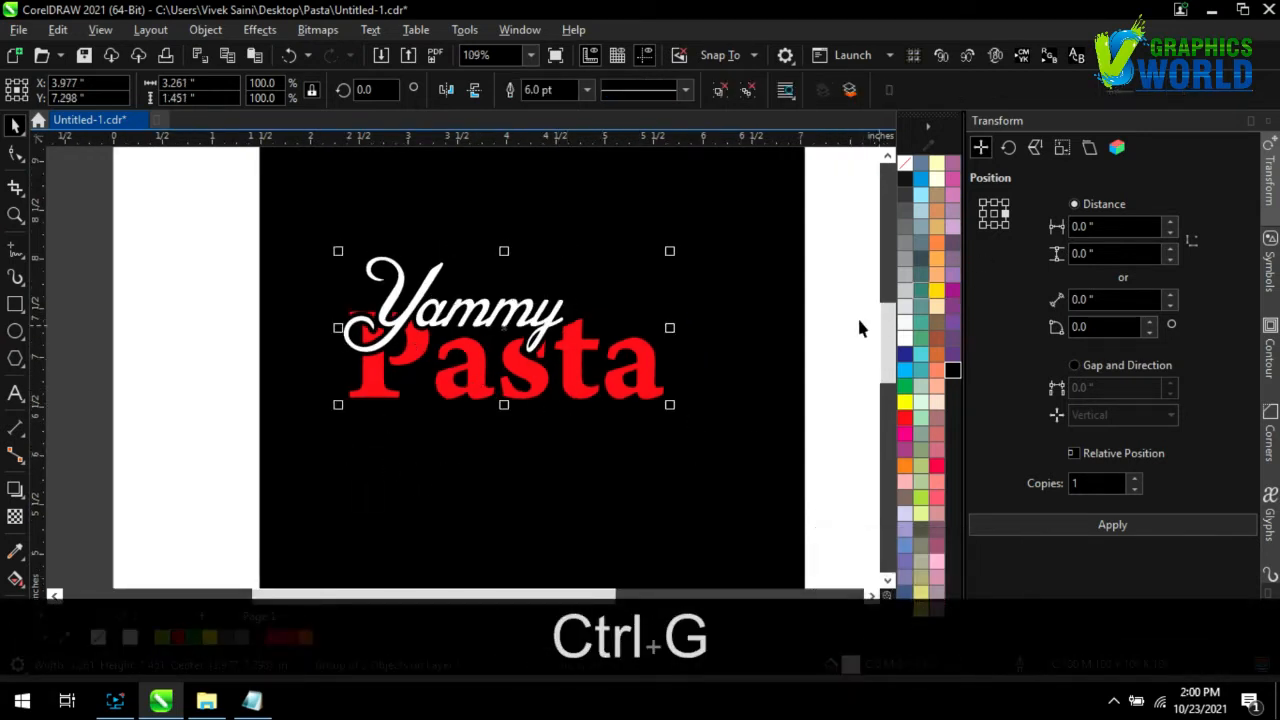
click(697, 337)
click(215, 303)
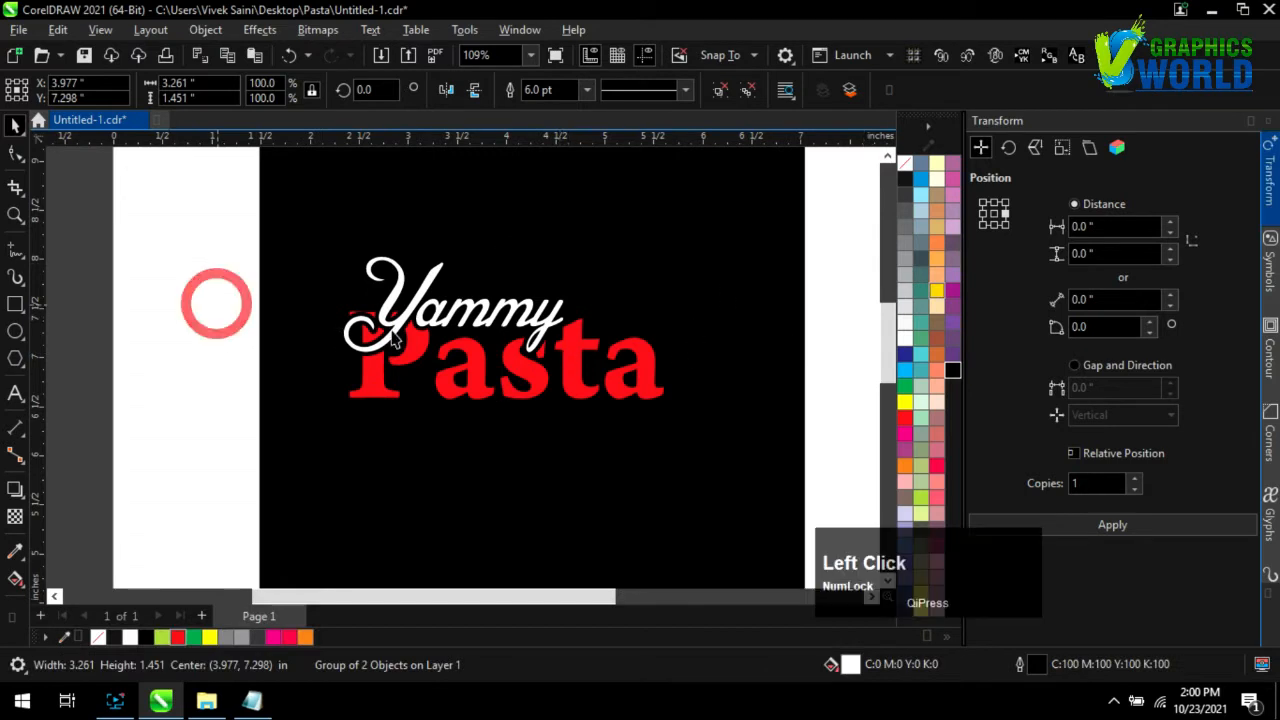
Add a one-step outward contour with an offset of about 0.114 inches around the grouped title
click(377, 350)
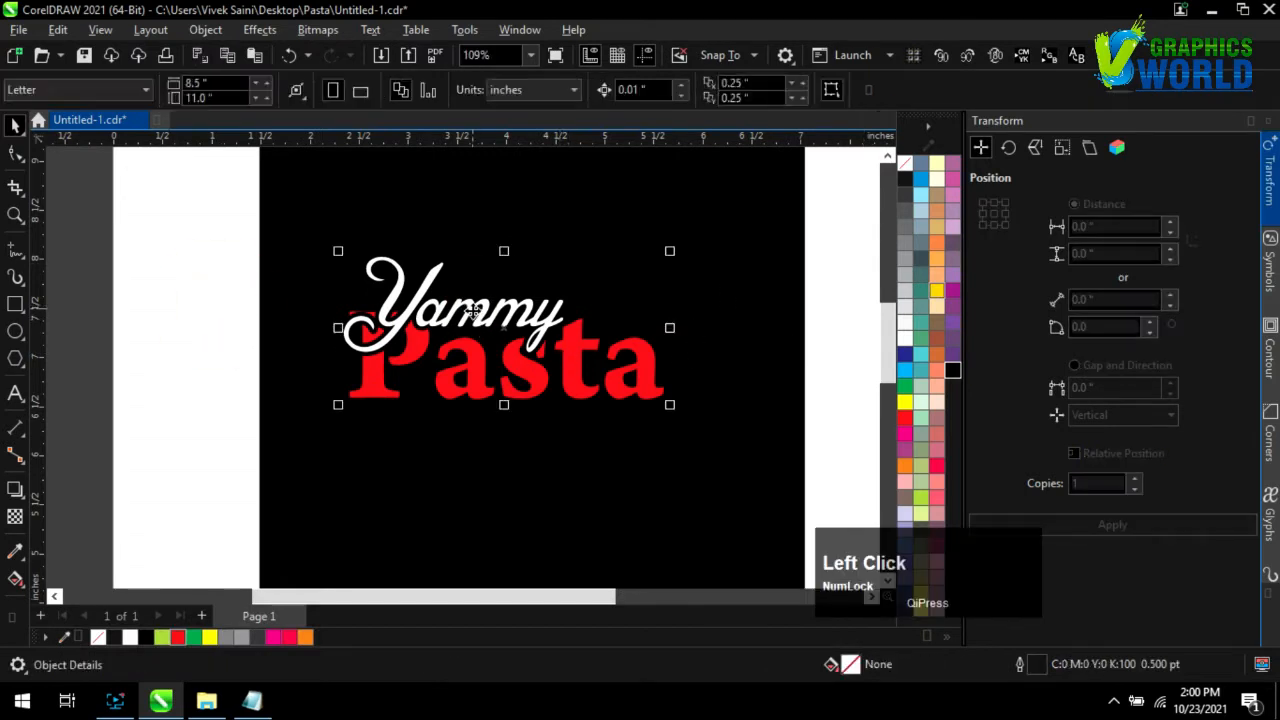
click(18, 495)
click(61, 492)
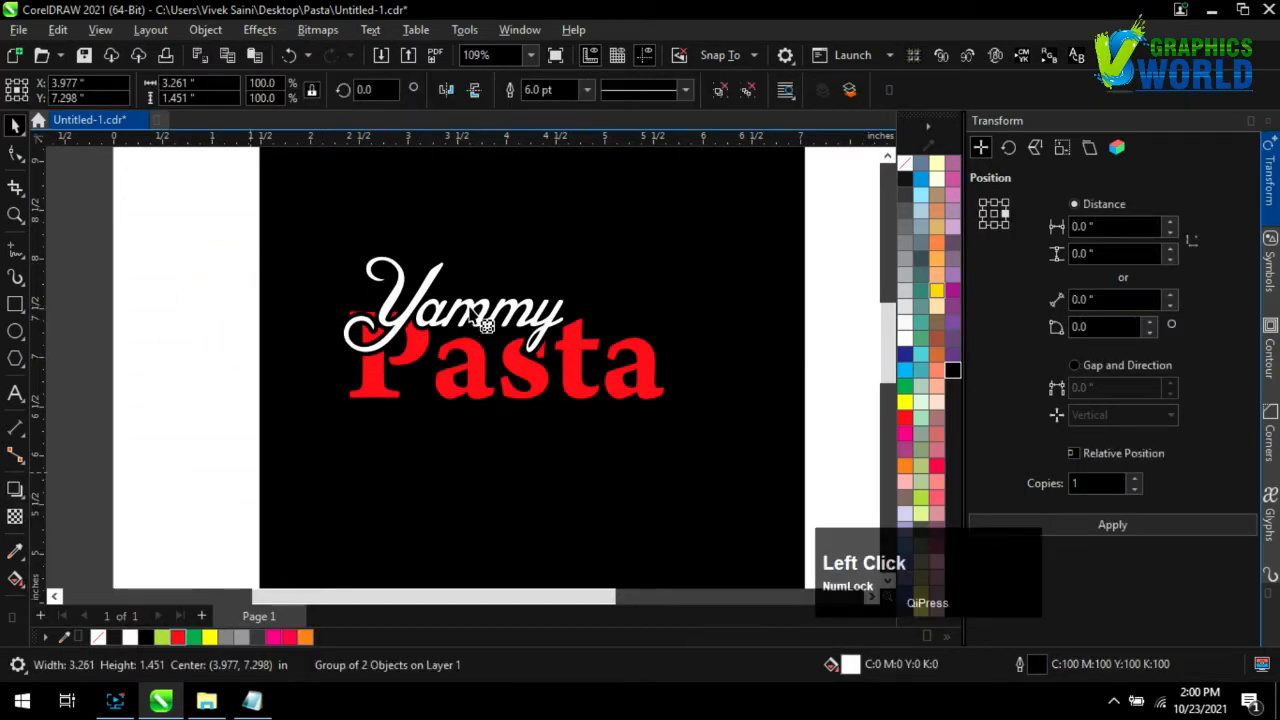
drag(484, 323, 500, 251)
click(15, 122)
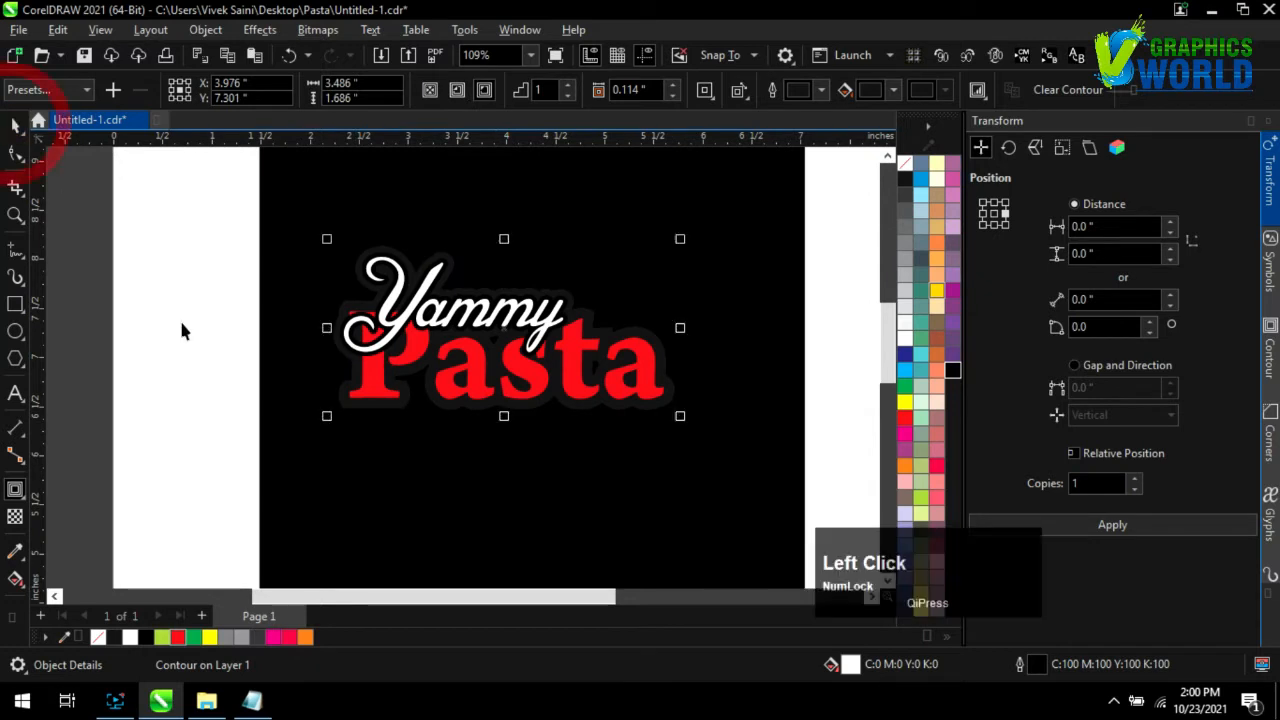
Break the contour apart from the title and move the contour shape off the rectangle to its left
right_click(443, 257)
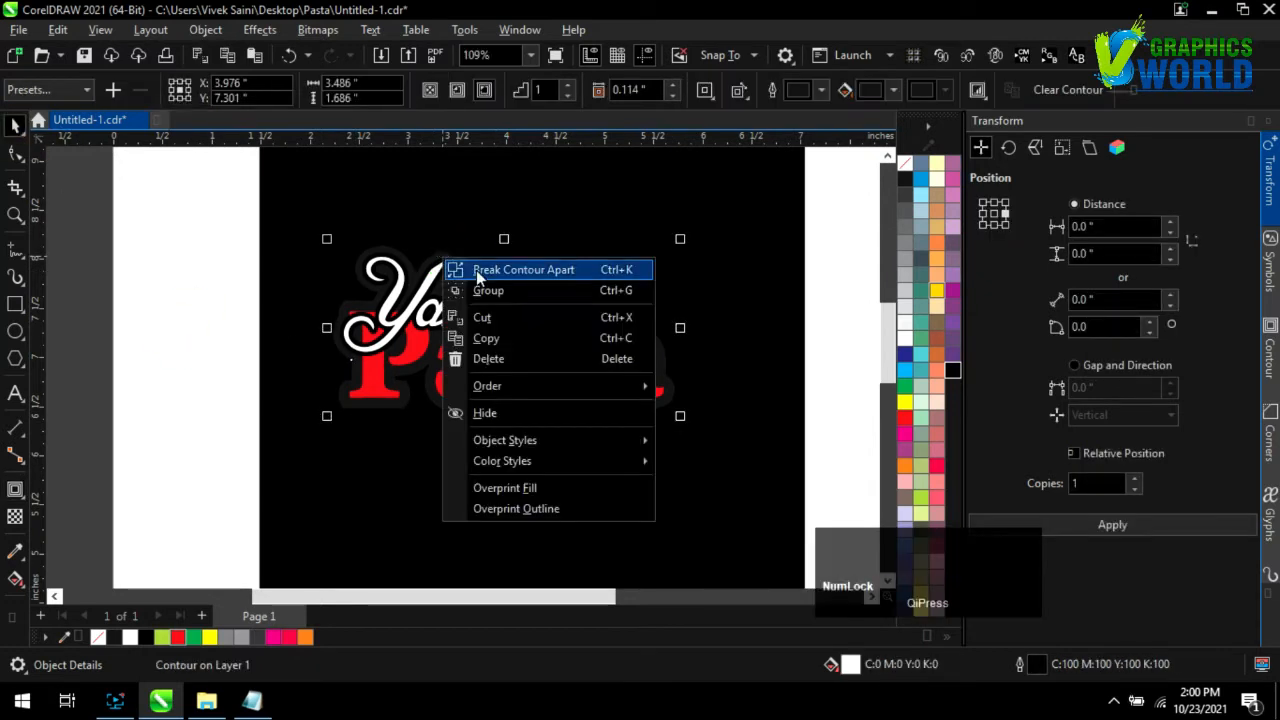
click(477, 271)
click(443, 257)
drag(443, 257, 208, 386)
key(ctrl+z)
drag(397, 258, 127, 309)
Break the contour curve apart, move the outer silhouette beside the title and delete the leftover inner pieces
scroll(154, 251, down, 3)
right_click(190, 320)
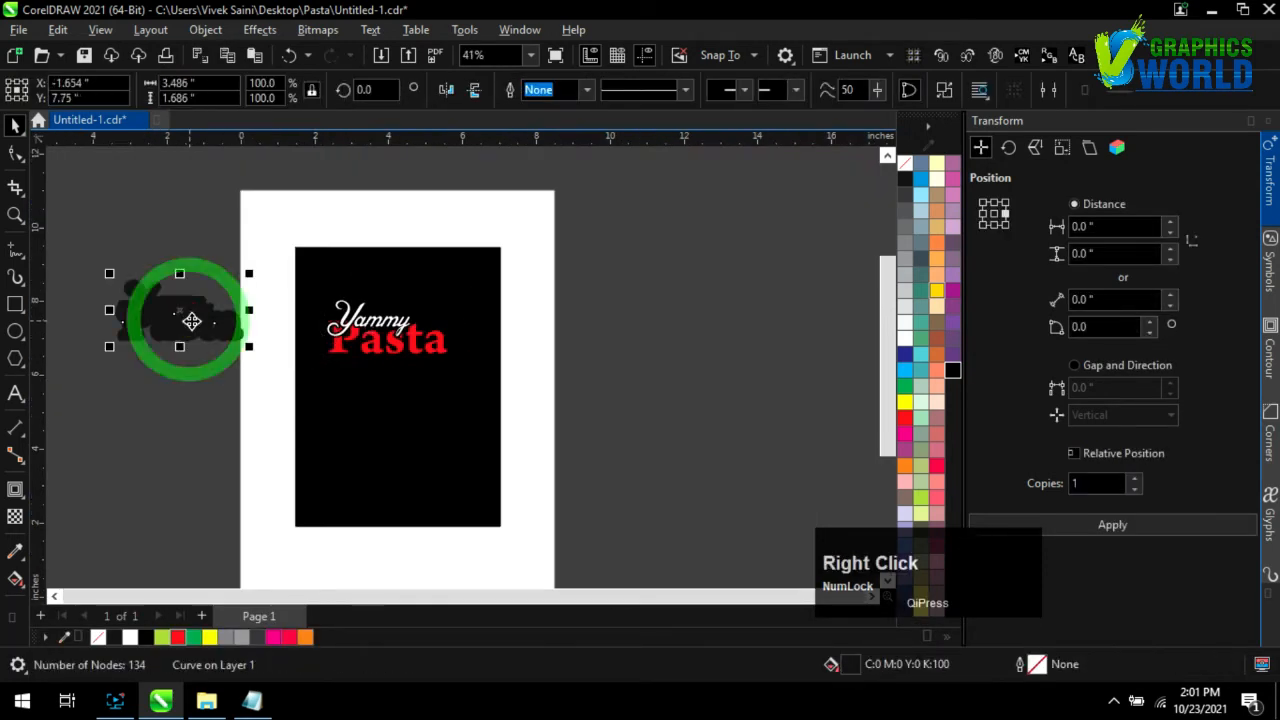
click(251, 188)
click(220, 231)
drag(243, 340, 328, 365)
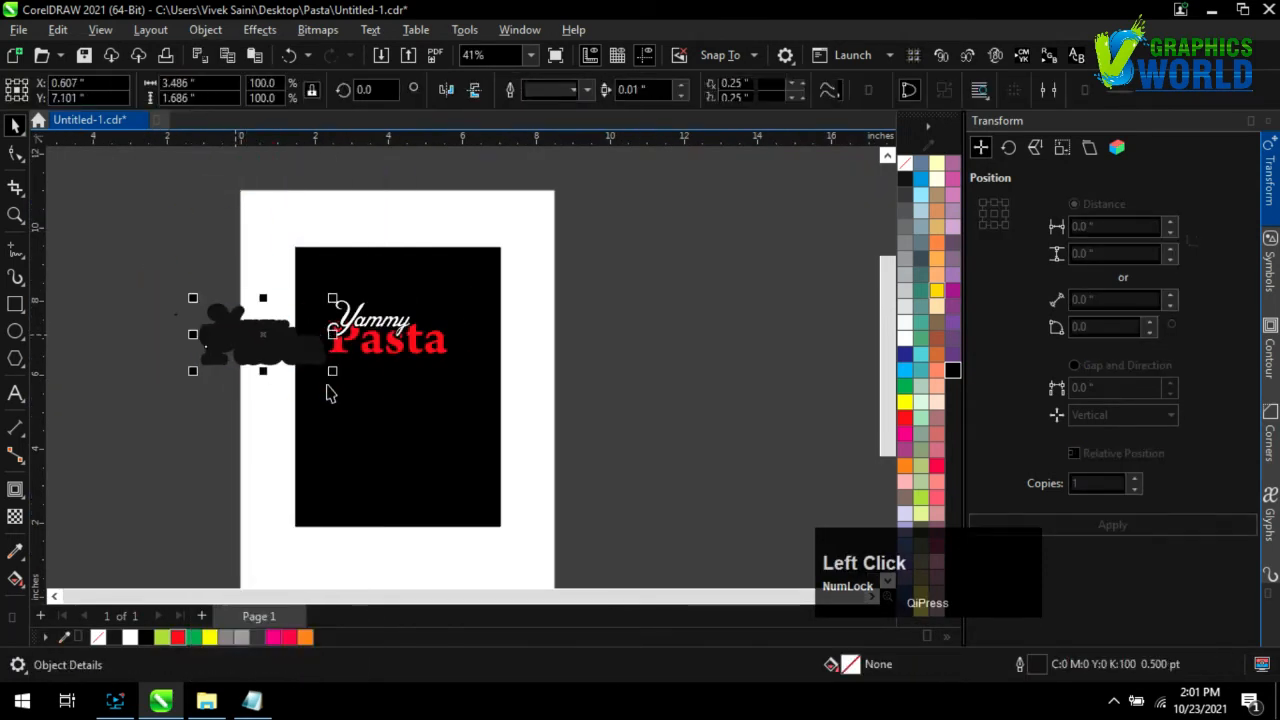
drag(275, 420, 277, 424)
key(Delete)
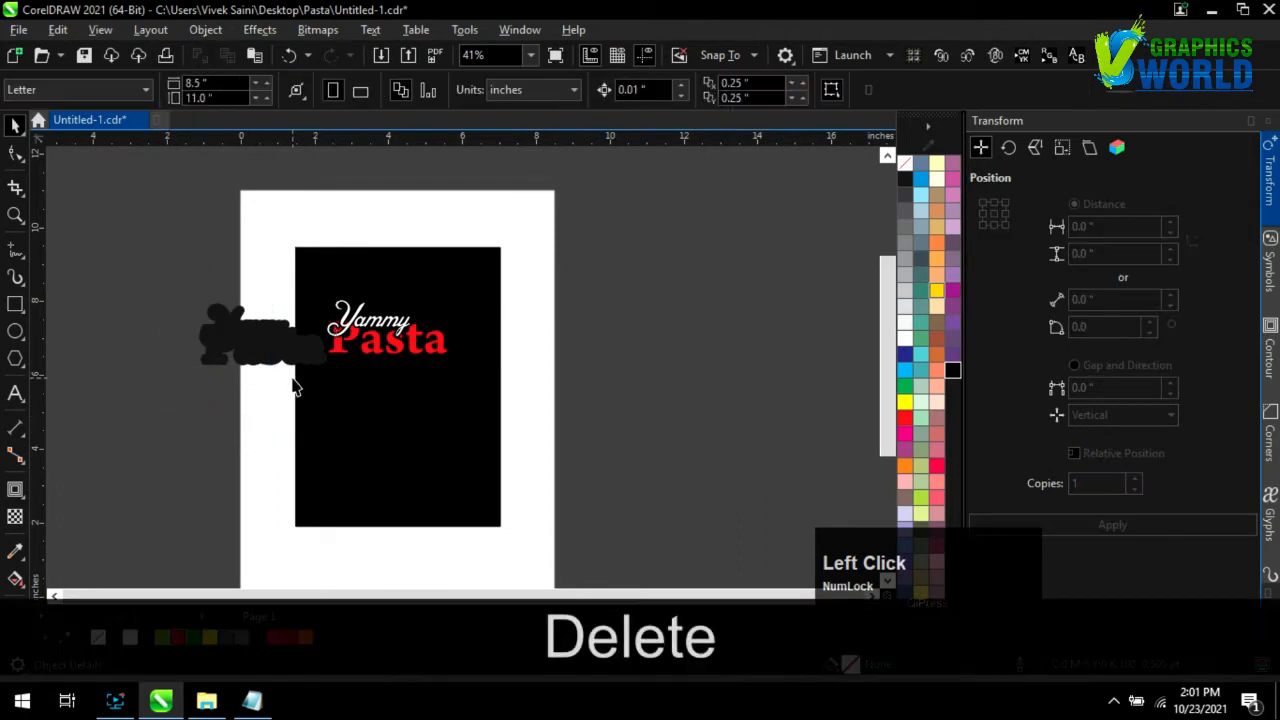
Give the contour silhouette a light grey outline
scroll(289, 337, up, 4)
click(368, 335)
right_click(912, 284)
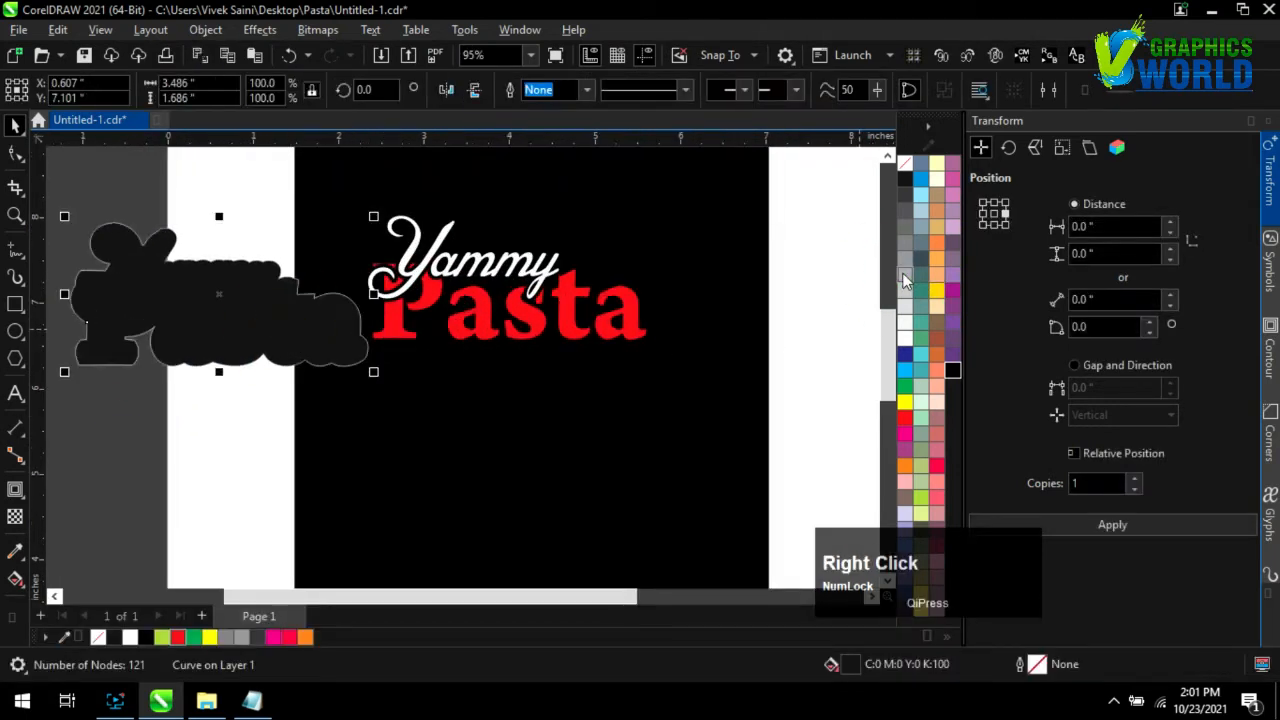
Set the contour silhouette's outline width to 4.0 pt and place the outline behind the fill
click(587, 89)
click(556, 208)
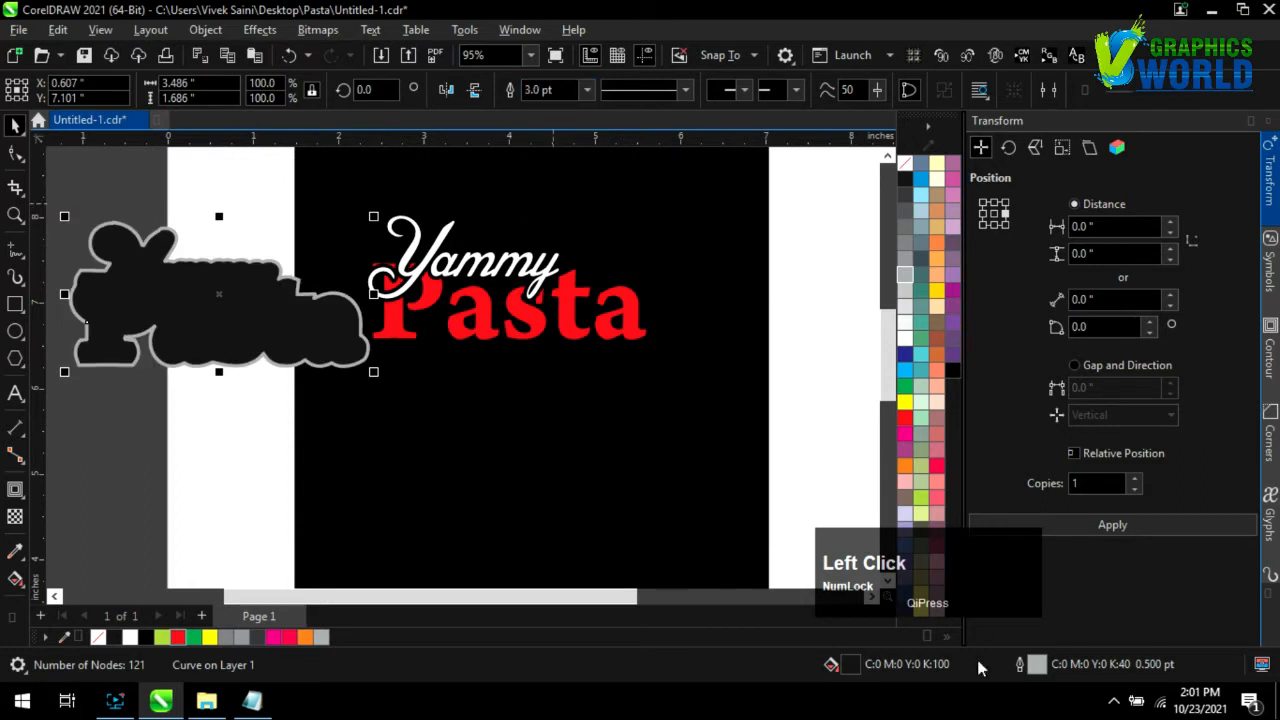
double_click(1036, 664)
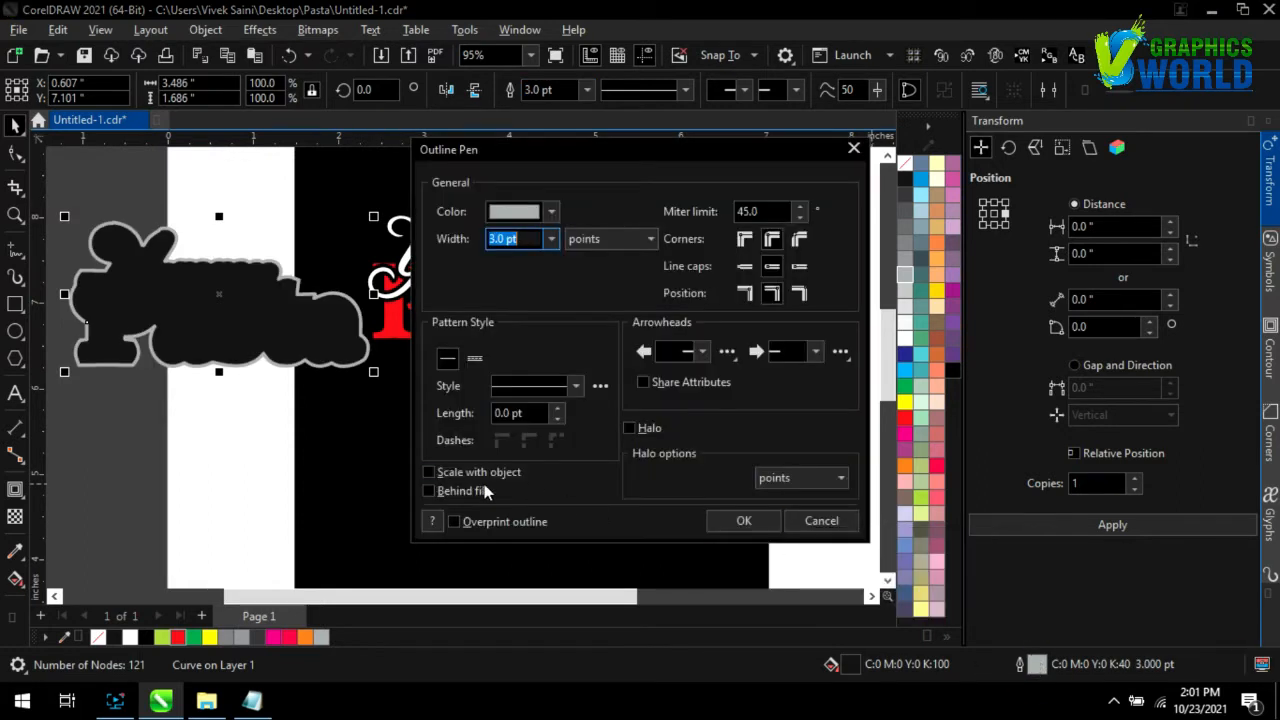
click(444, 491)
click(551, 239)
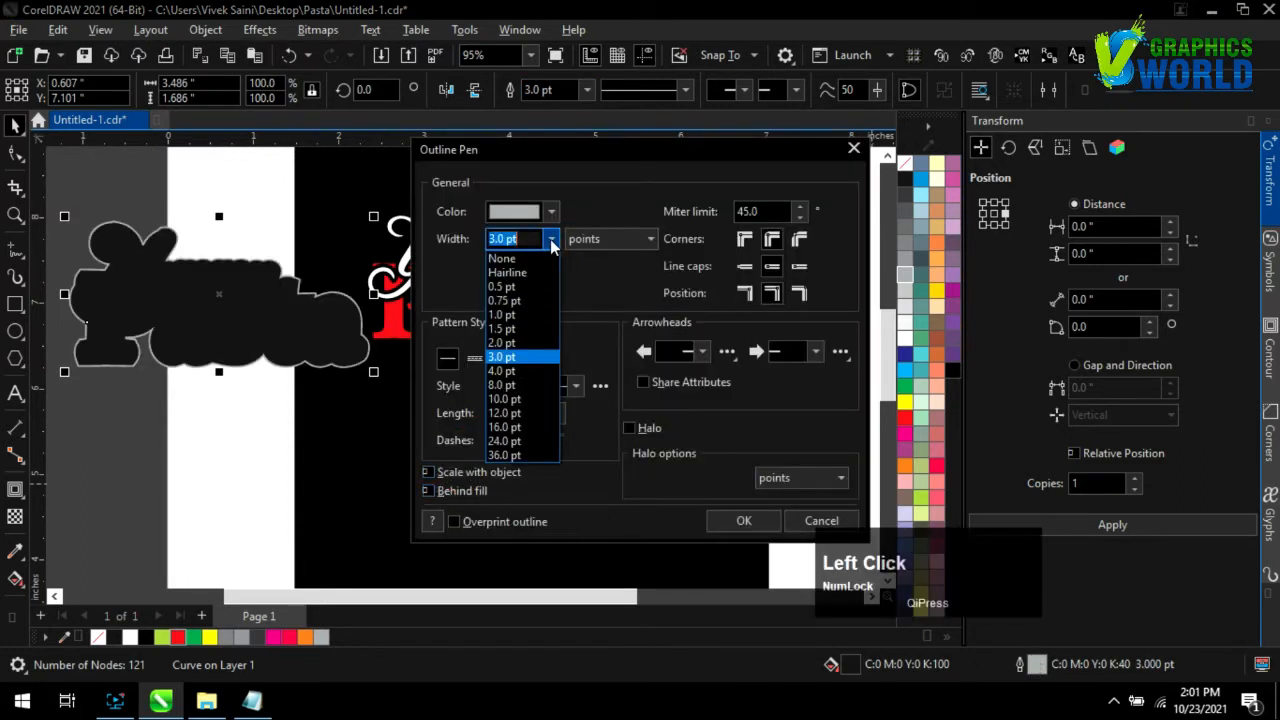
click(508, 377)
click(745, 522)
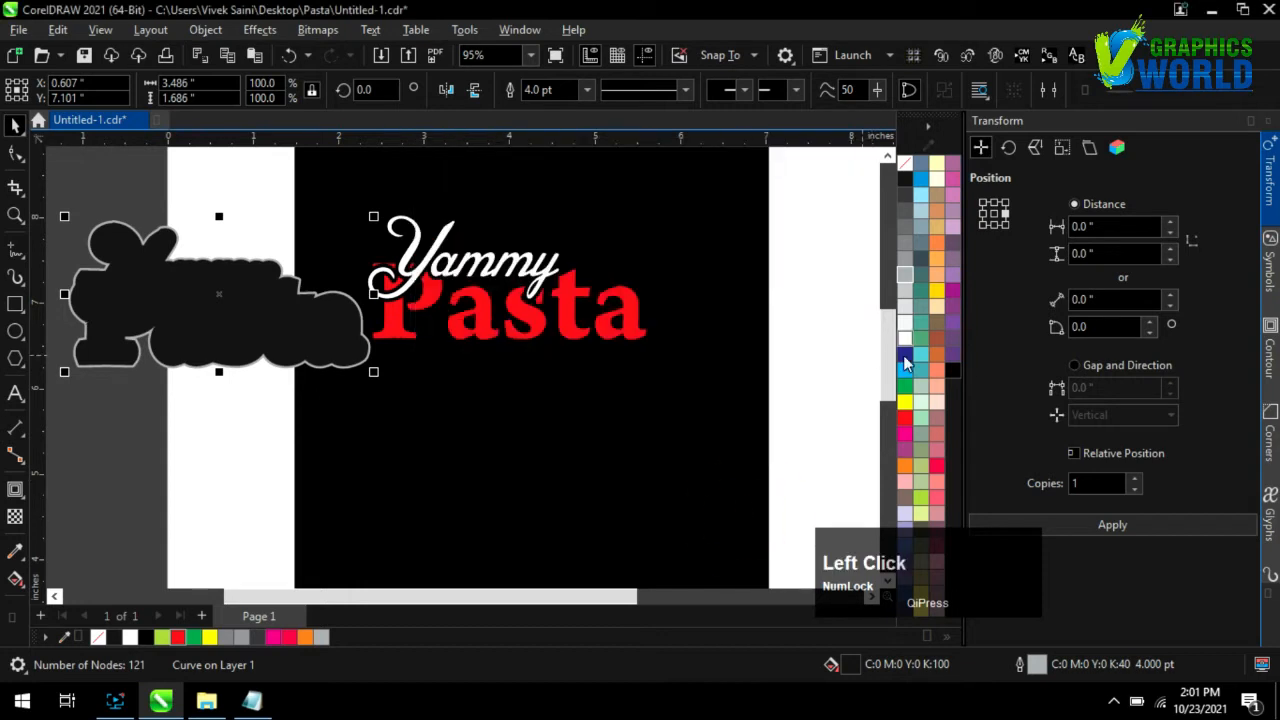
Fill the contour silhouette with black and centre it horizontally and vertically on the title
click(950, 372)
shift+click(607, 335)
key(shift+c)
key(shift+e)
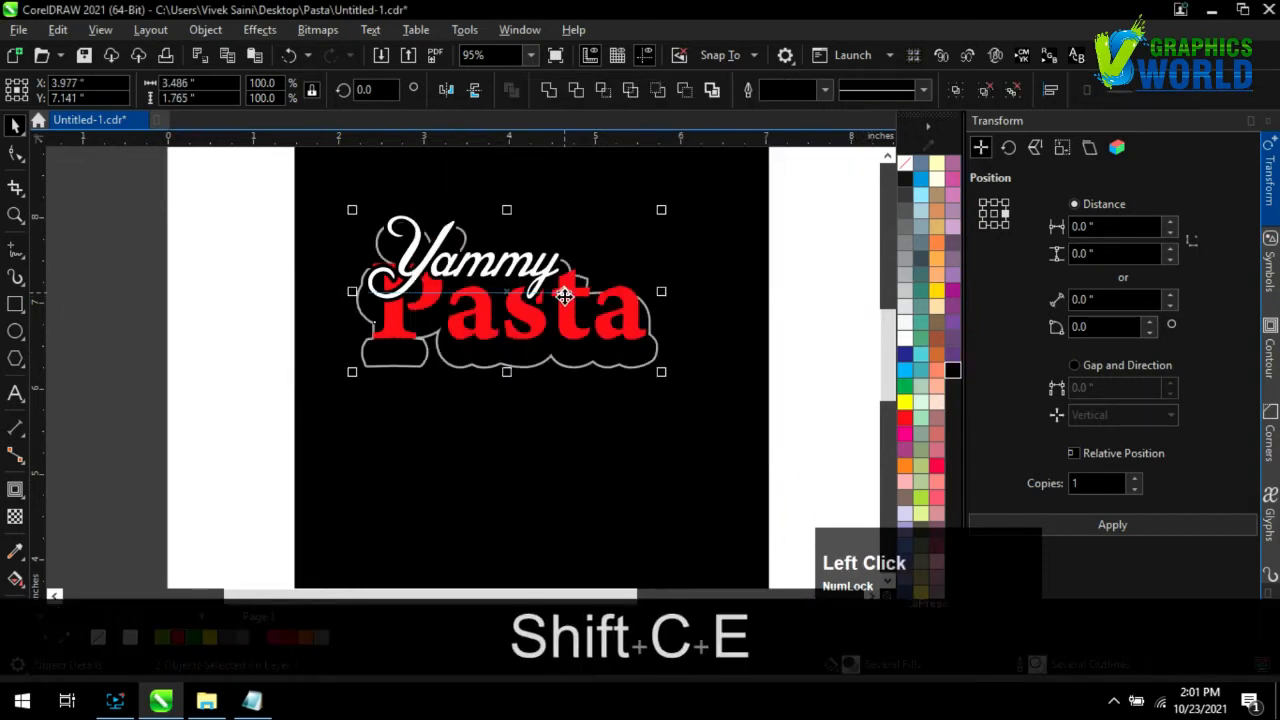
click(815, 345)
scroll(626, 491, down, 2)
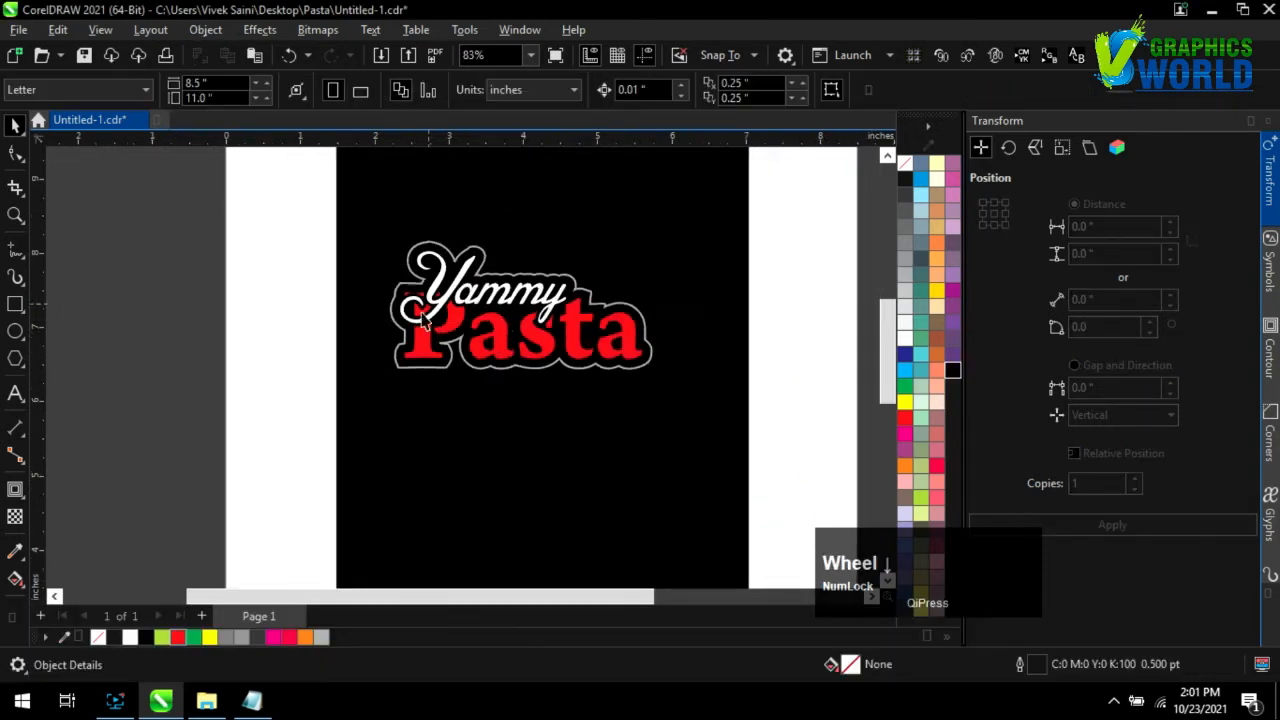
Move the title together with its contour to the middle of the black rectangle's width and save the document
click(326, 250)
drag(614, 402, 657, 408)
click(742, 390)
scroll(690, 320, down, 1)
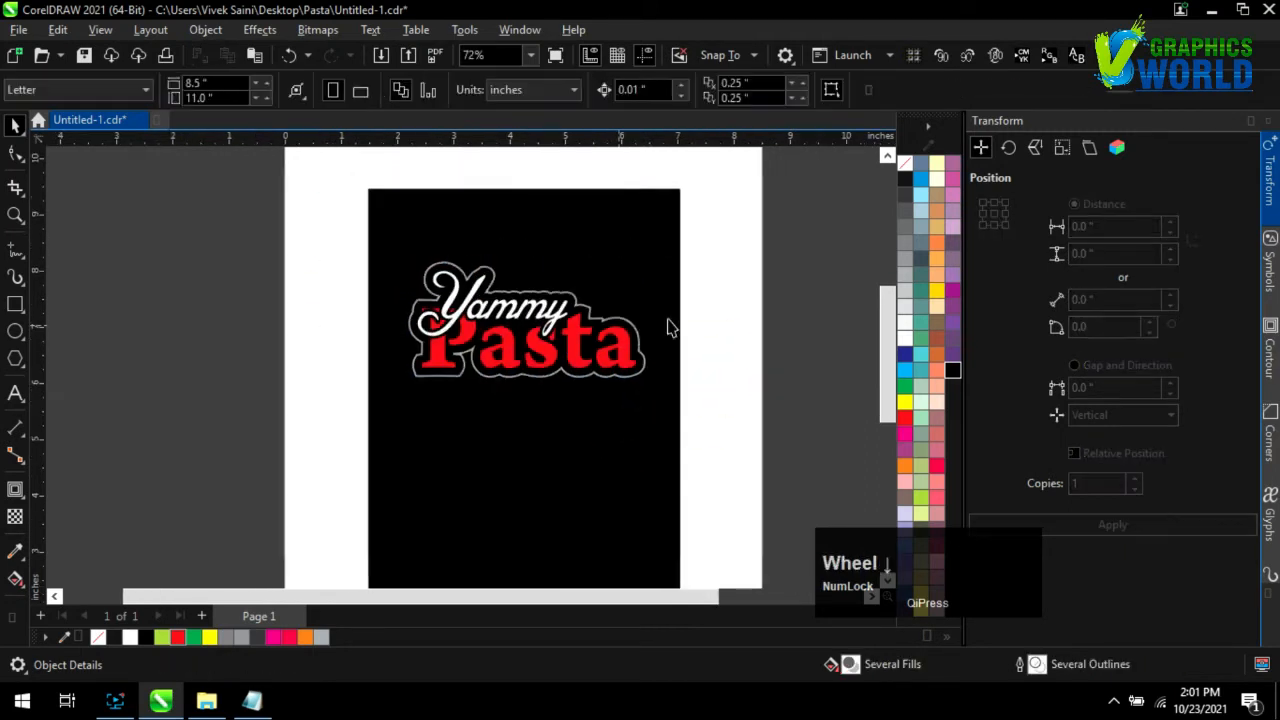
click(727, 322)
key(ctrl+s)
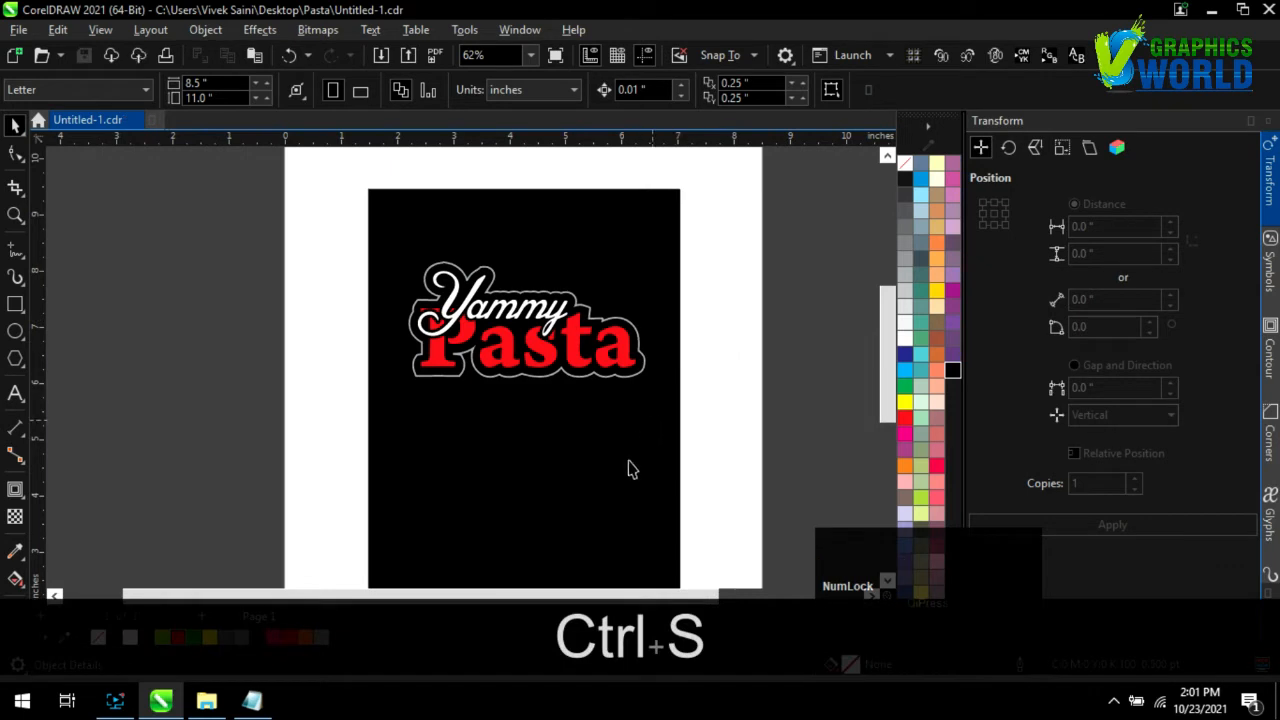
scroll(433, 340, down, 1)
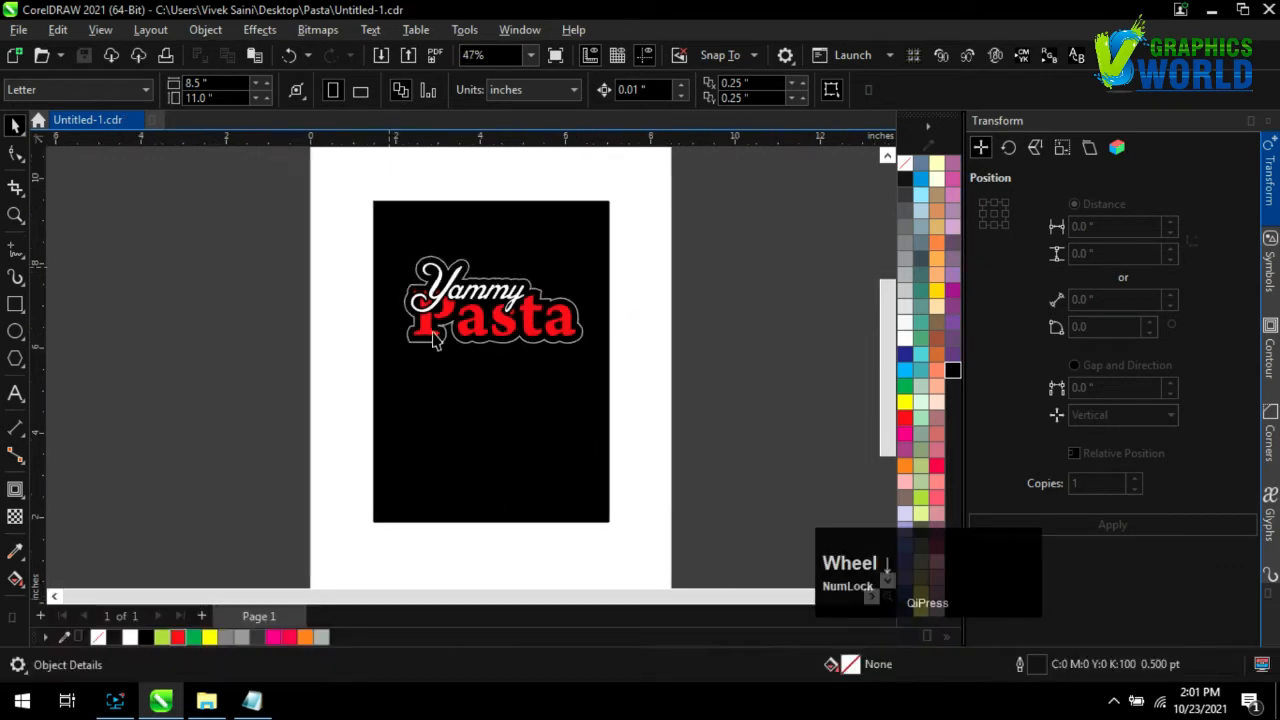
Draw a closed freehand shape about 6.8 by 4.8 inches with a wavy upper edge across the rectangle's lower half
click(80, 294)
scroll(663, 571, up, 1)
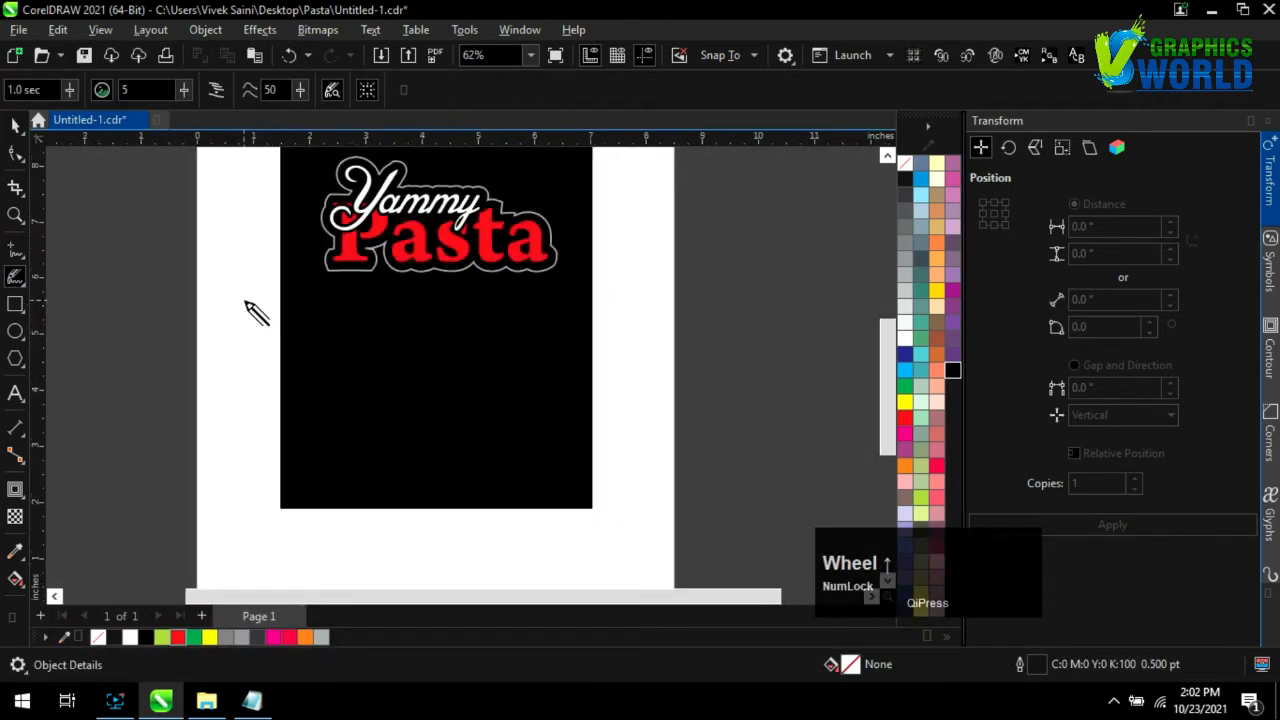
mouse_move(245, 301)
mouse_down()
mouse_move(281, 331)
mouse_move(325, 340)
mouse_up()
mouse_move(420, 306)
mouse_down()
mouse_move(470, 302)
mouse_move(488, 350)
mouse_up()
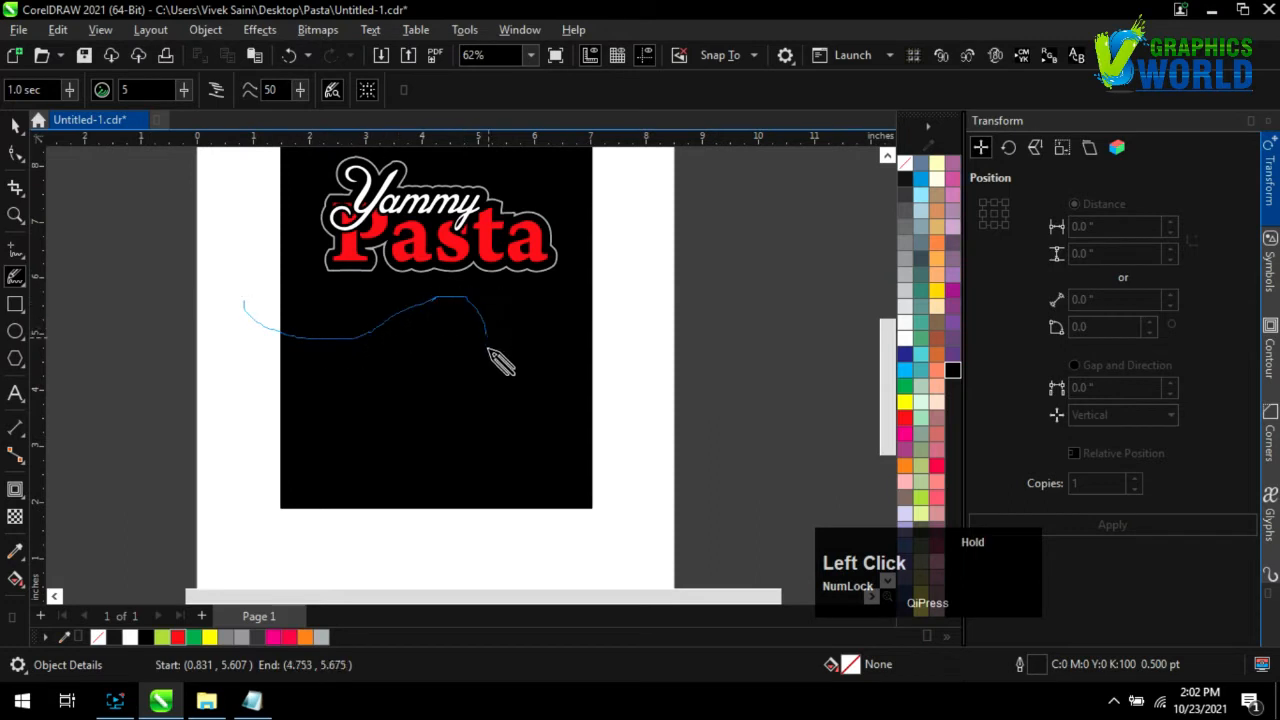
mouse_move(516, 550)
mouse_down()
mouse_move(257, 543)
mouse_move(245, 303)
mouse_up()
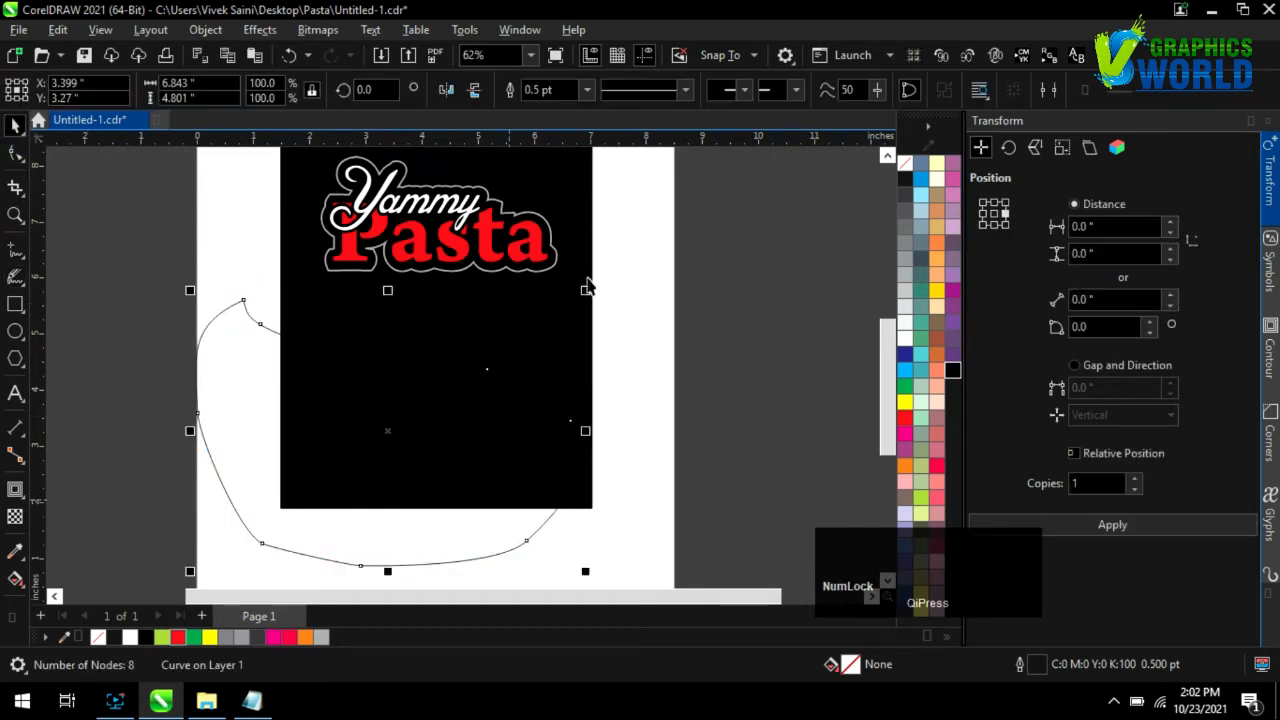
Intersect the wavy shape with the black rectangle and delete the original freehand curve
shift+click(571, 249)
scroll(728, 482, down, 1)
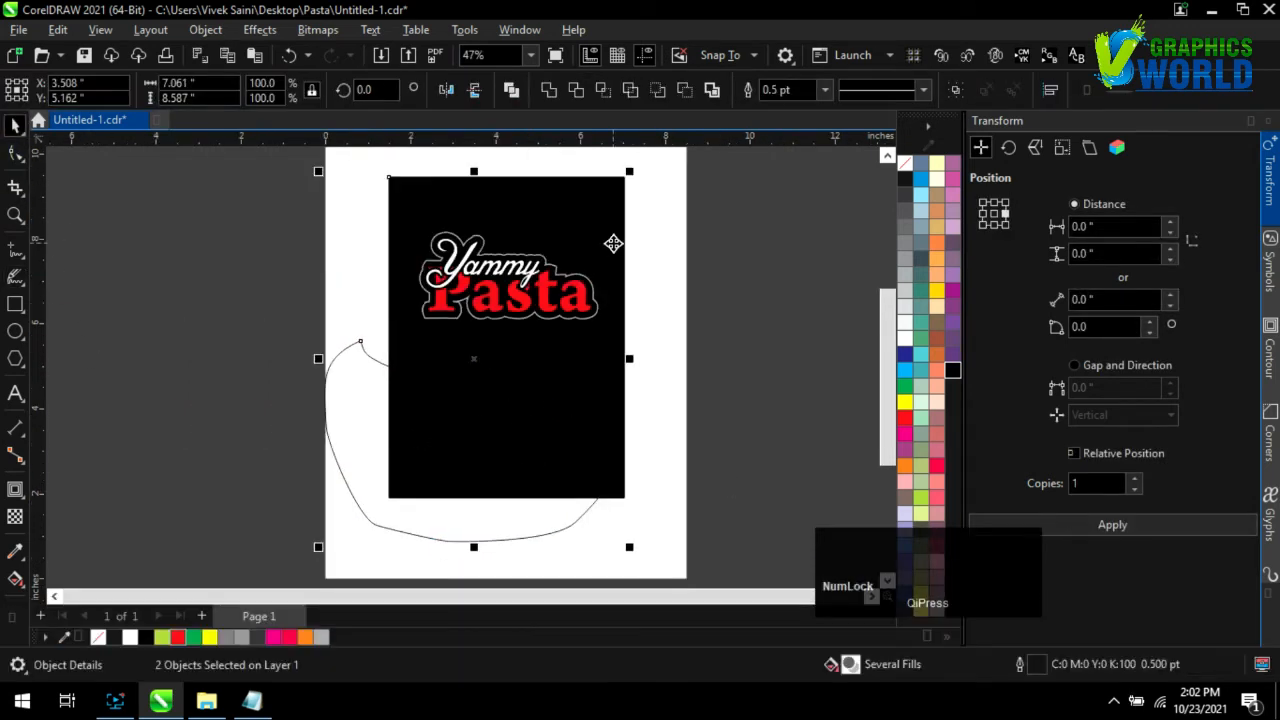
click(598, 92)
key(Delete)
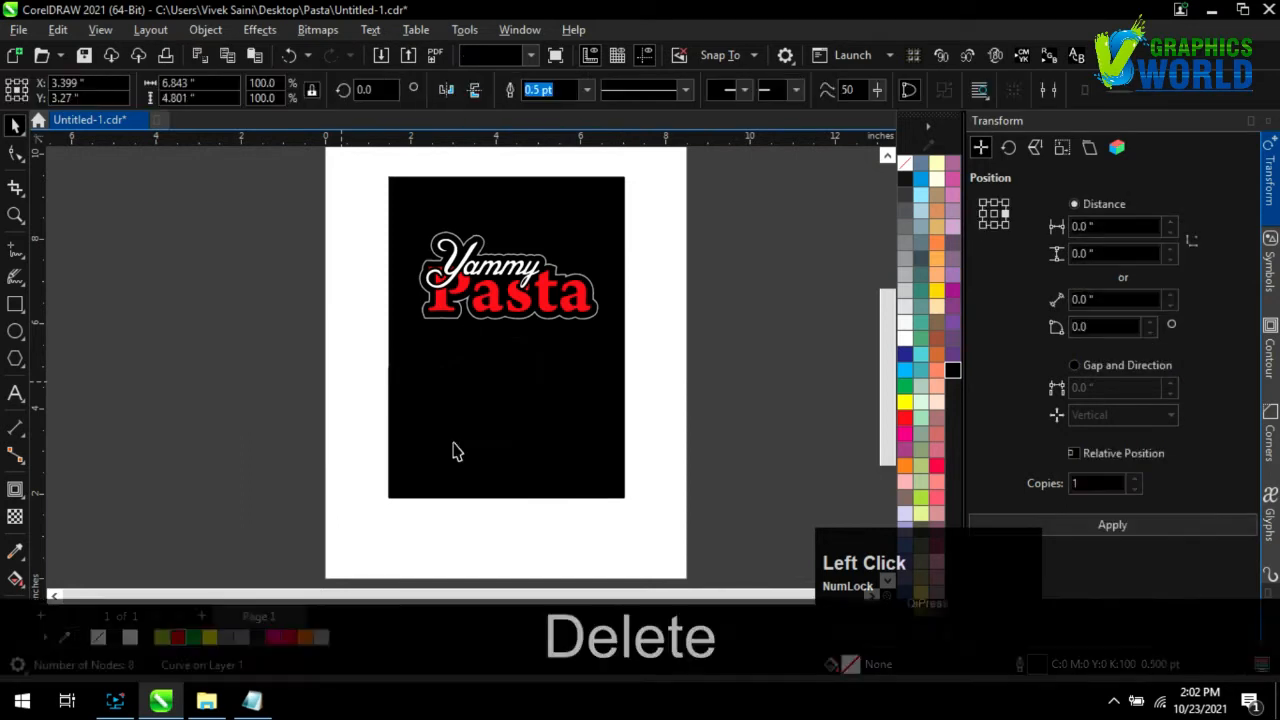
Fill the intersected wavy shape with red and remove its outline
click(451, 449)
click(904, 418)
right_click(905, 163)
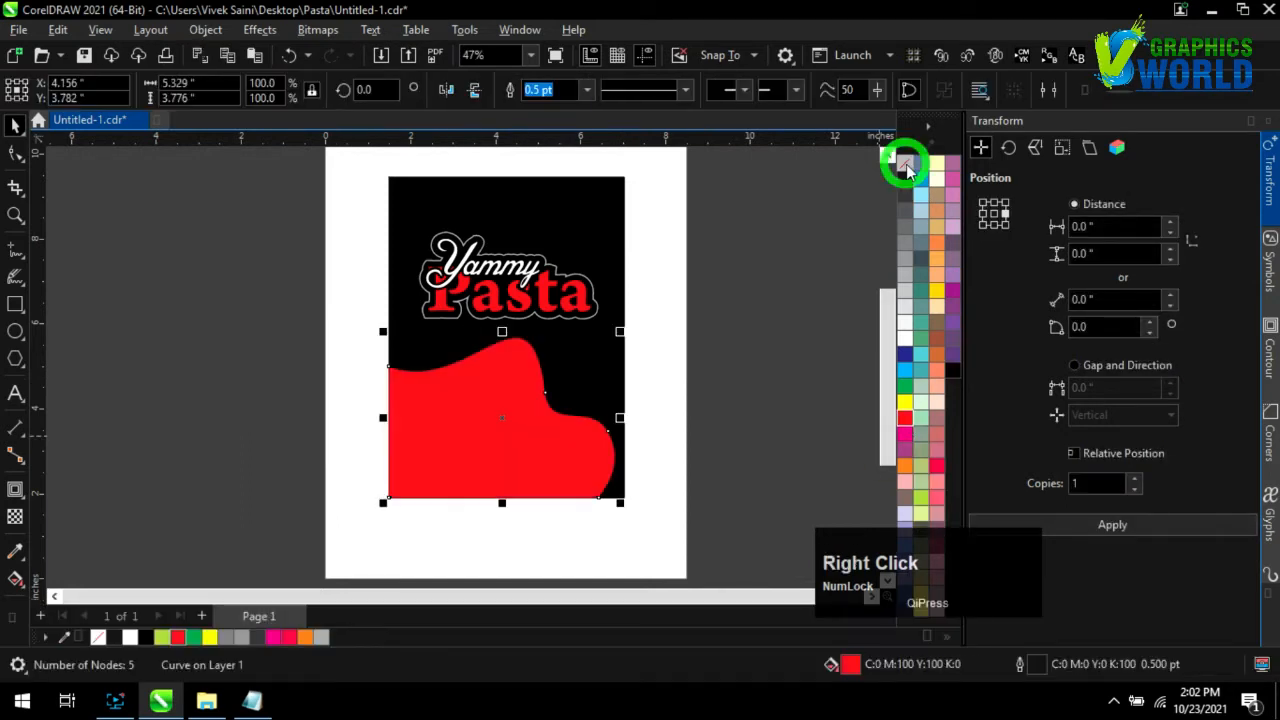
click(743, 366)
Add a smooth node near the left end of the red shape's wavy edge and widen its crest
click(424, 393)
click(15, 151)
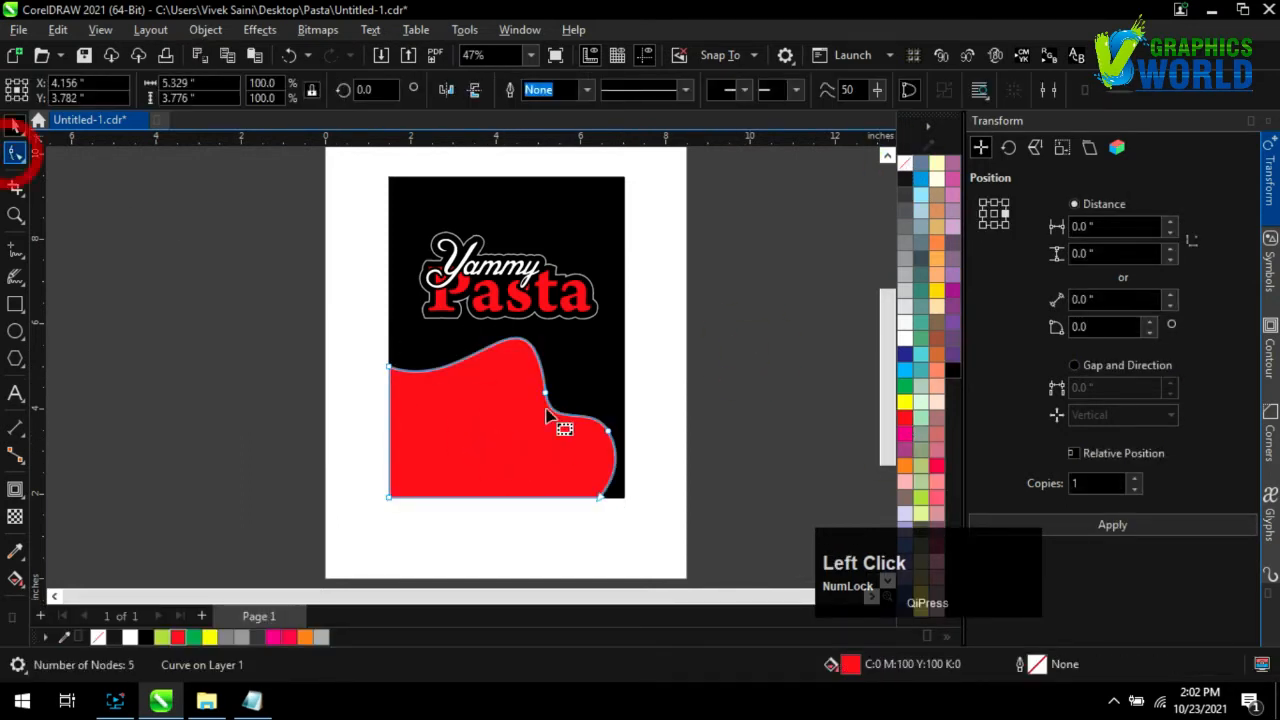
scroll(466, 386, up, 1)
drag(556, 342, 465, 362)
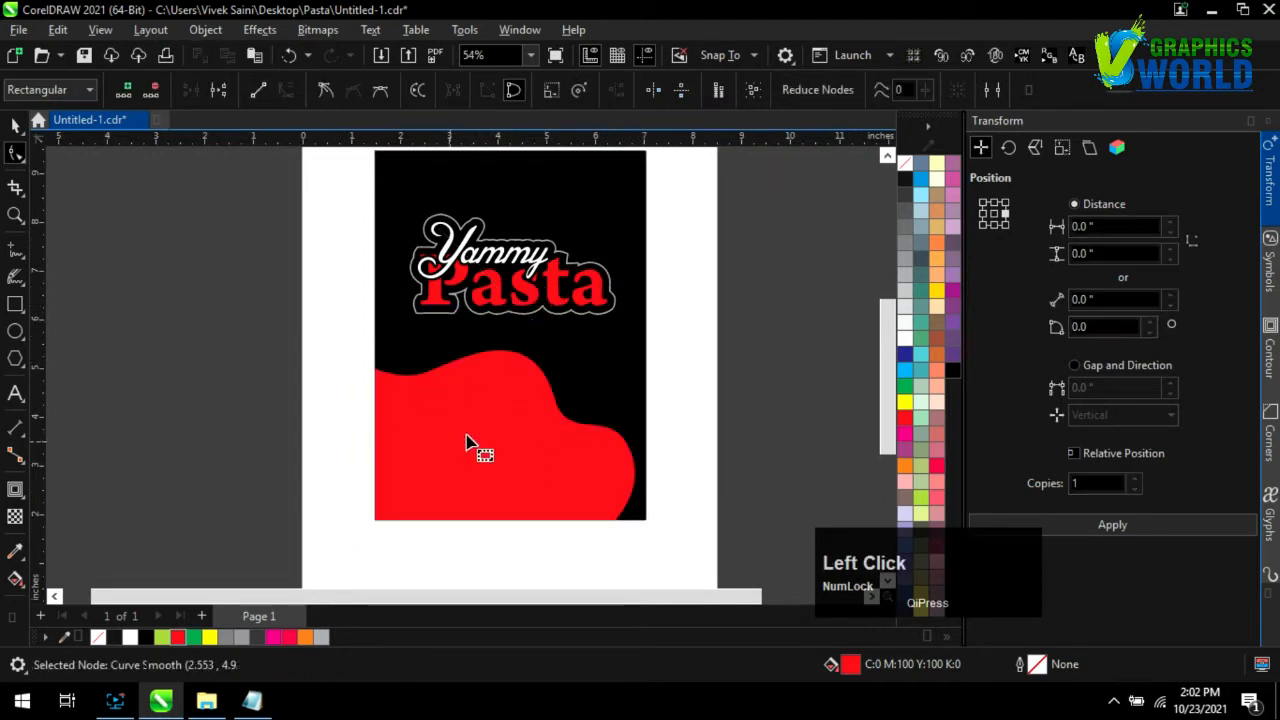
click(15, 125)
click(94, 260)
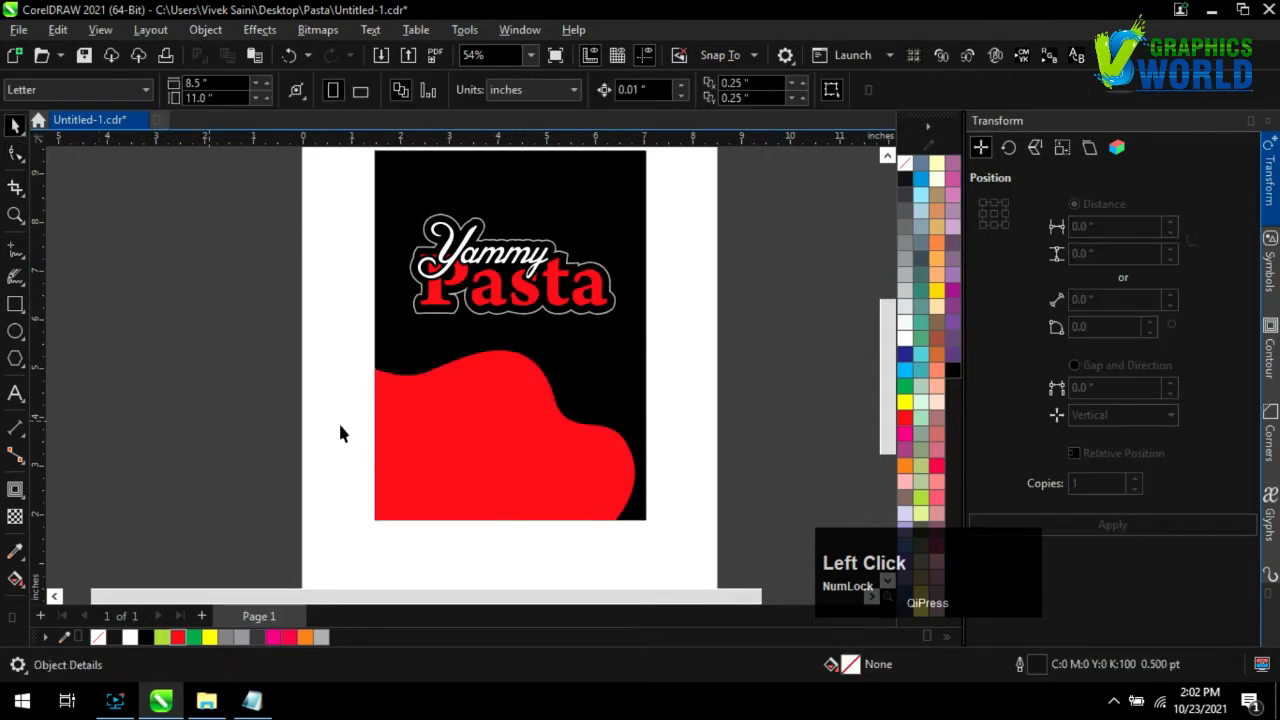
Smooth the red shape's right bulge by adding a node at its upper shoulder and removing the neighbouring node
click(371, 433)
click(15, 153)
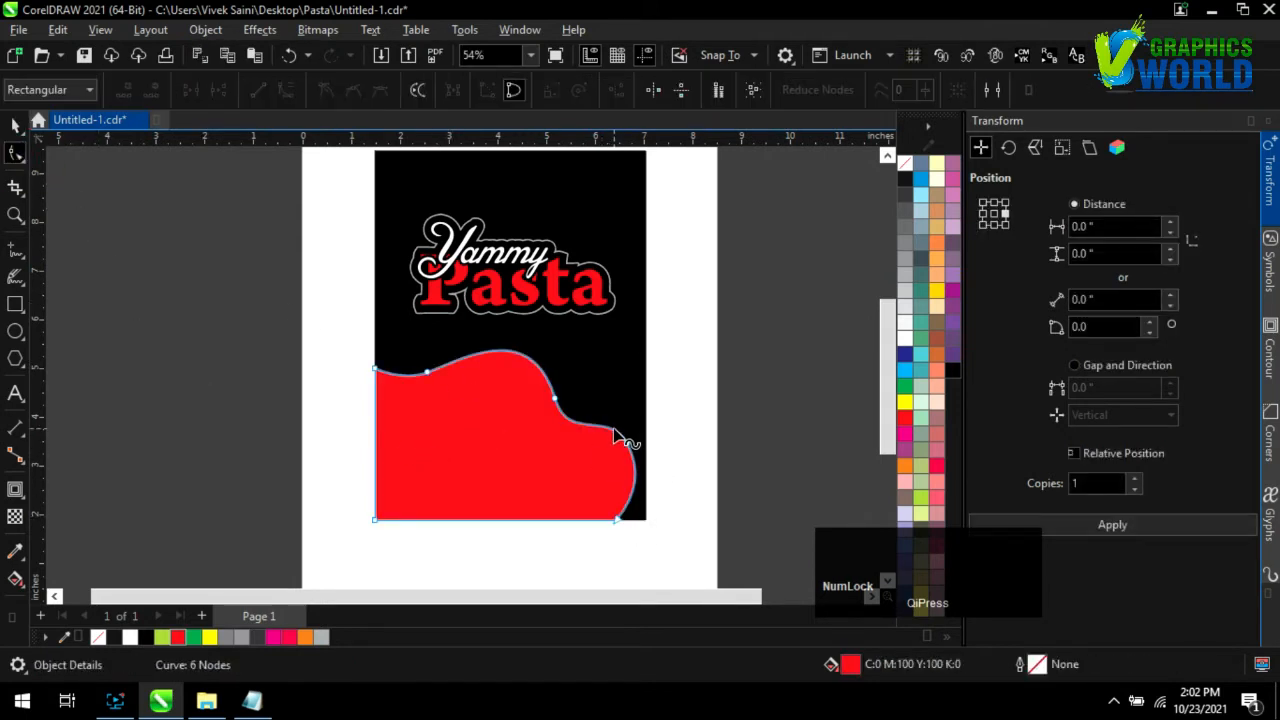
scroll(630, 450, up, 3)
click(578, 383)
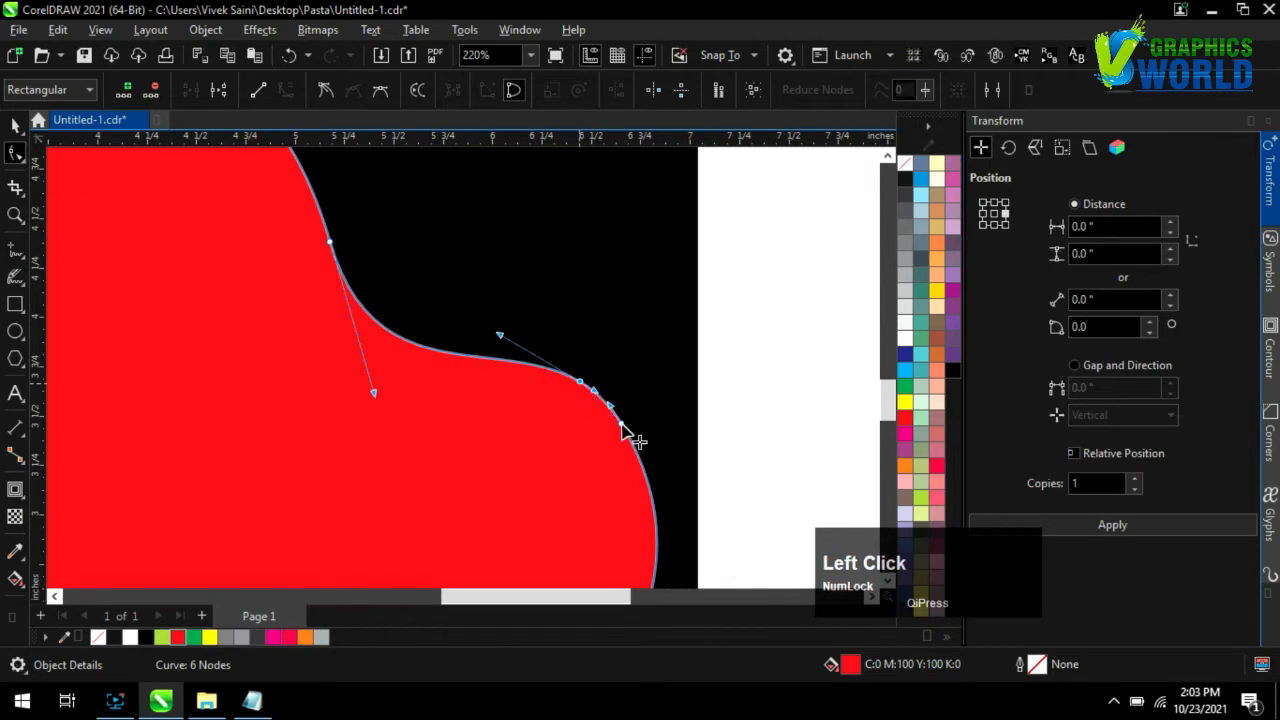
click(622, 432)
scroll(625, 447, down, 4)
click(446, 427)
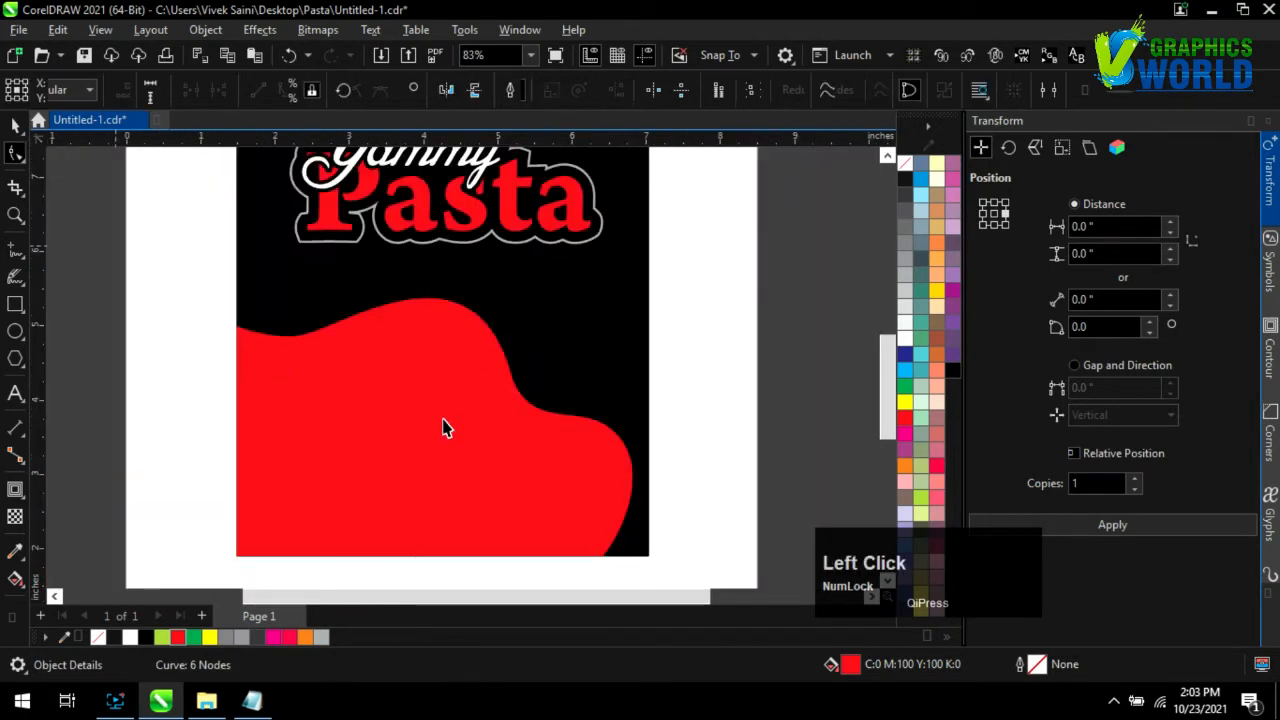
Enlarge the wavy shape to about 101.8%, give it a red outline and remove its fill
key(space)
drag(640, 300, 654, 304)
right_click(932, 220)
click(905, 163)
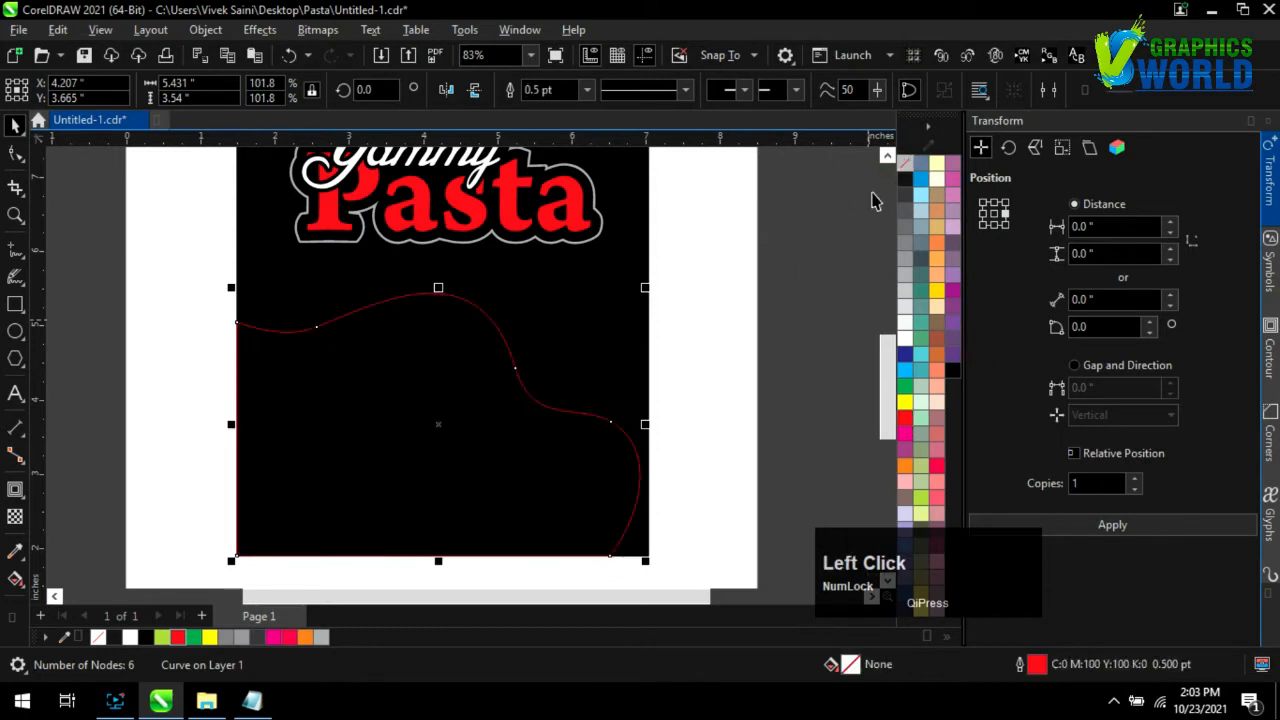
Set the wavy shape's red outline width to 2.0 pt
click(587, 90)
click(560, 207)
click(587, 90)
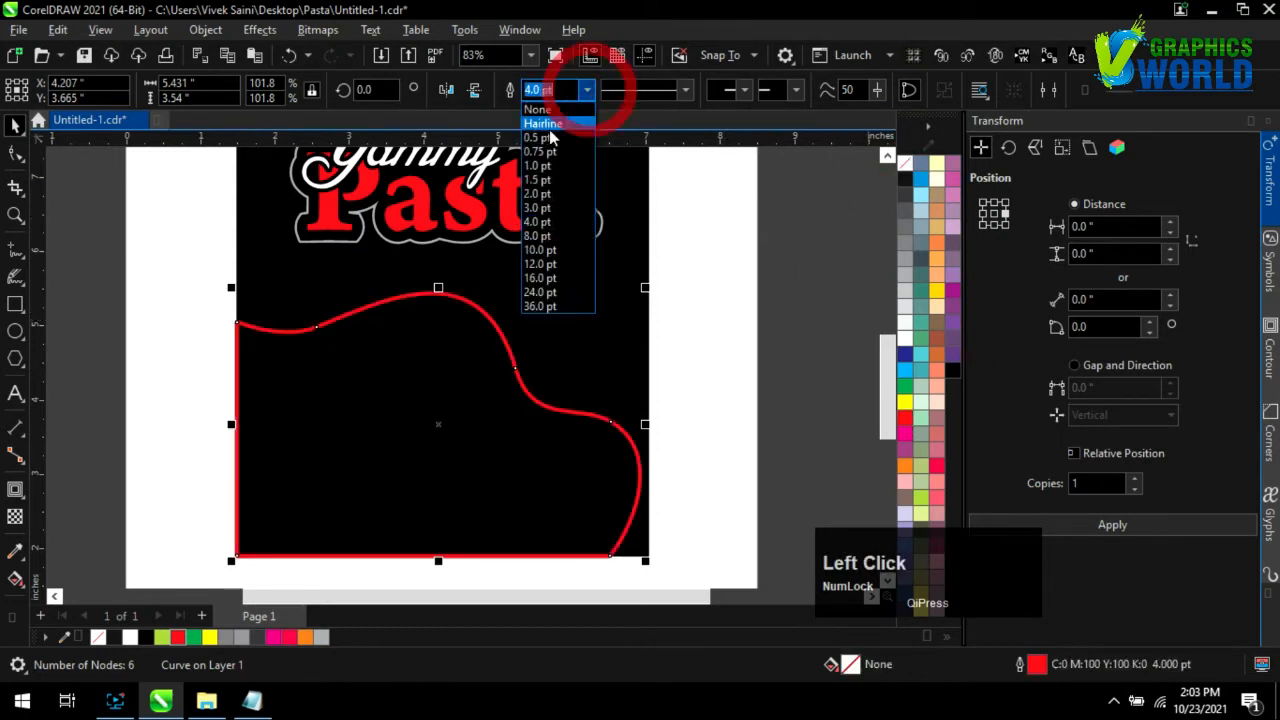
click(548, 196)
Make a copy of the outlined wavy shape, scale it to about 98.2% inside the original and fill it red
click(1078, 530)
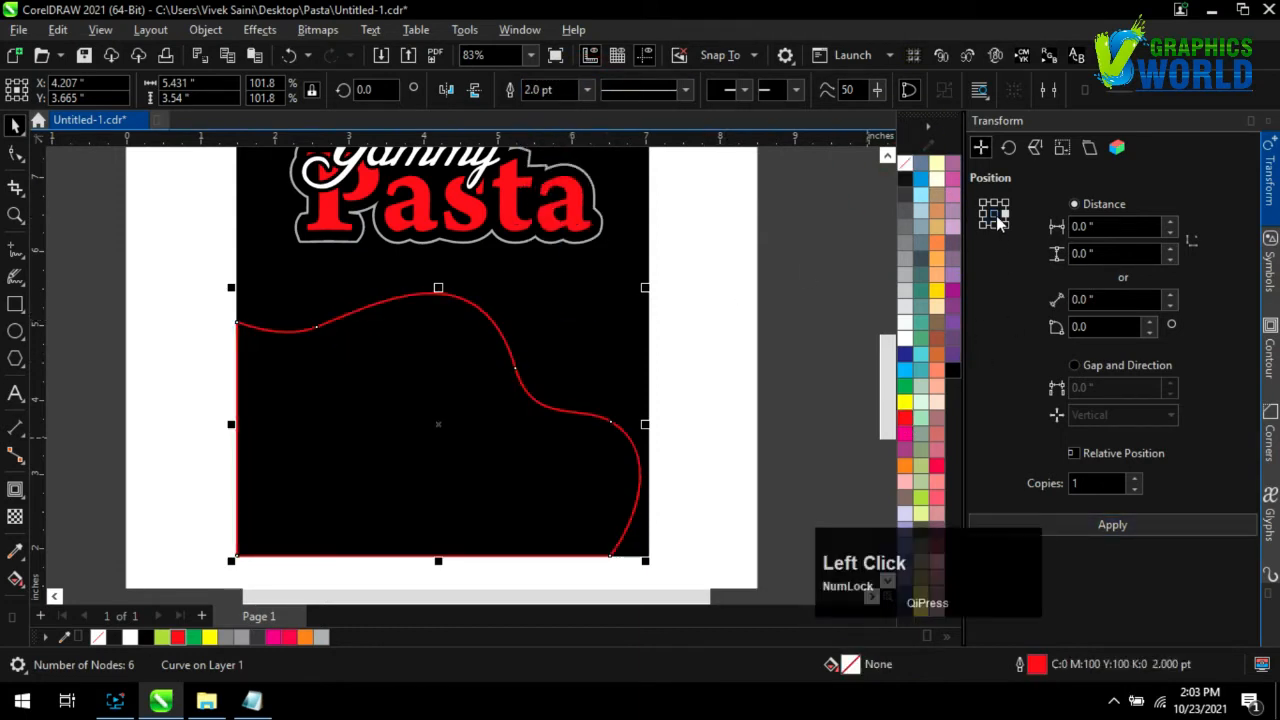
drag(644, 289, 641, 330)
click(906, 415)
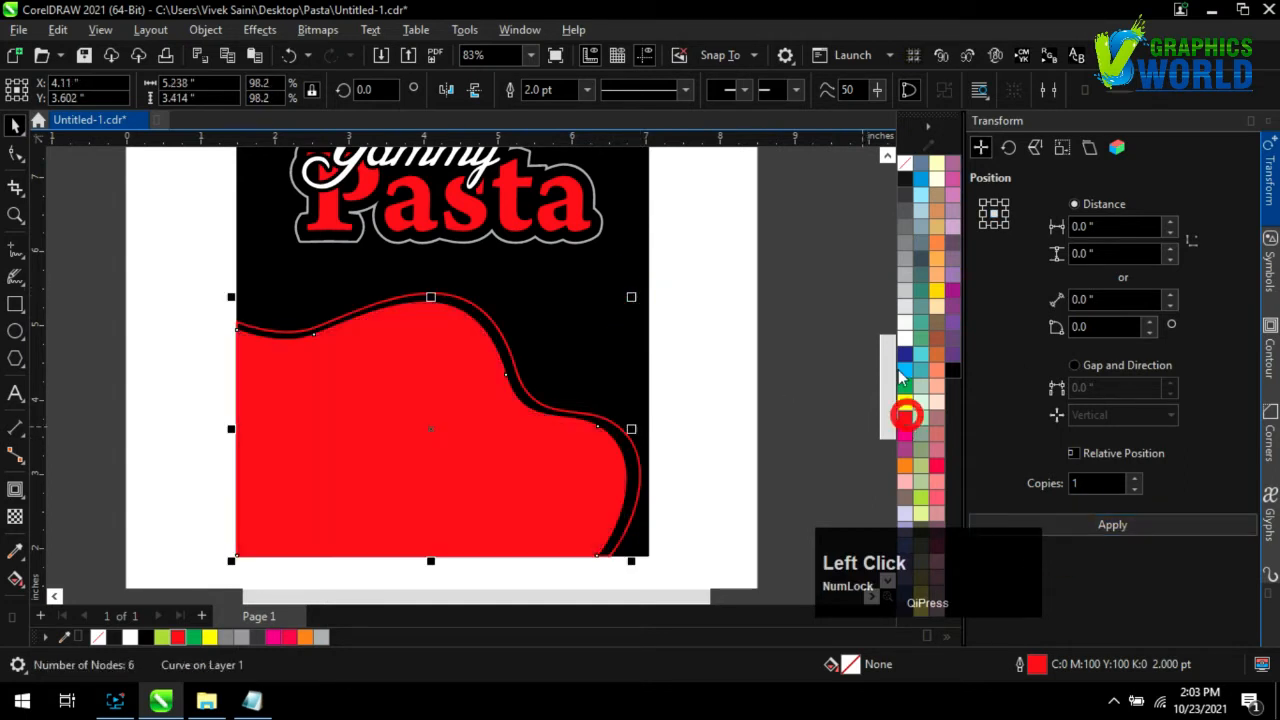
click(767, 334)
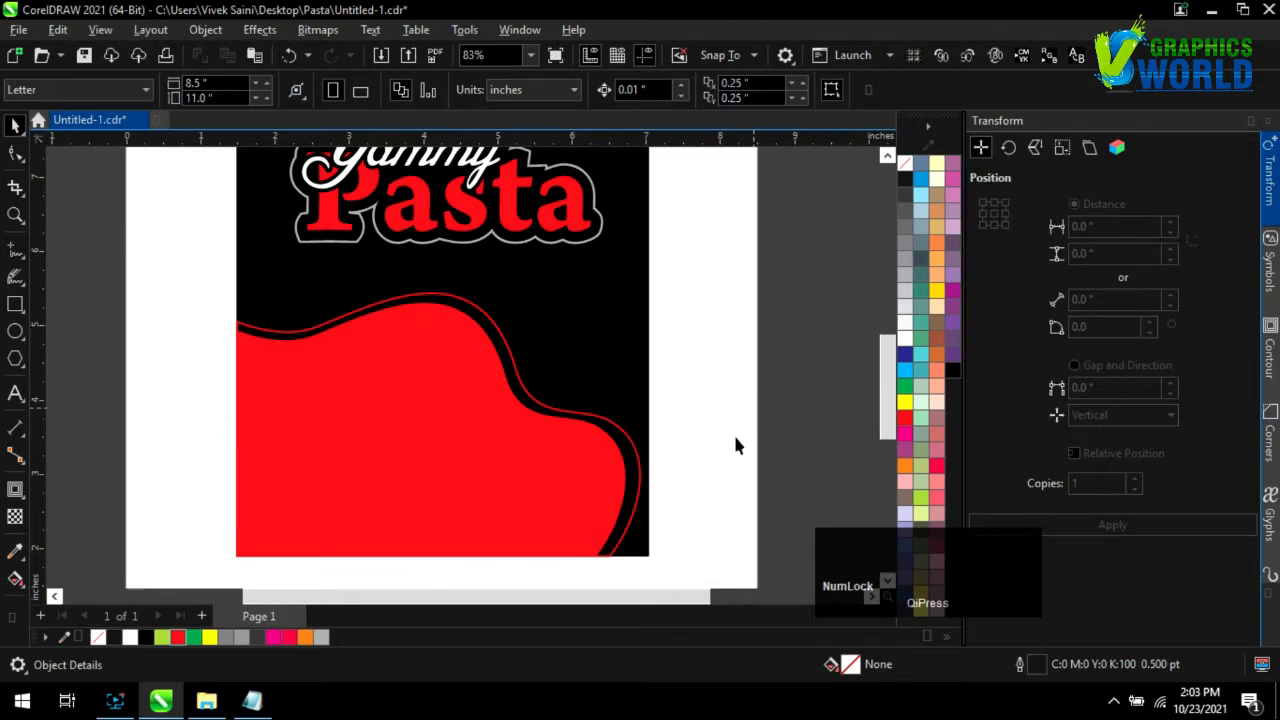
Save the package design document
scroll(554, 517, down, 2)
scroll(797, 358, up, 1)
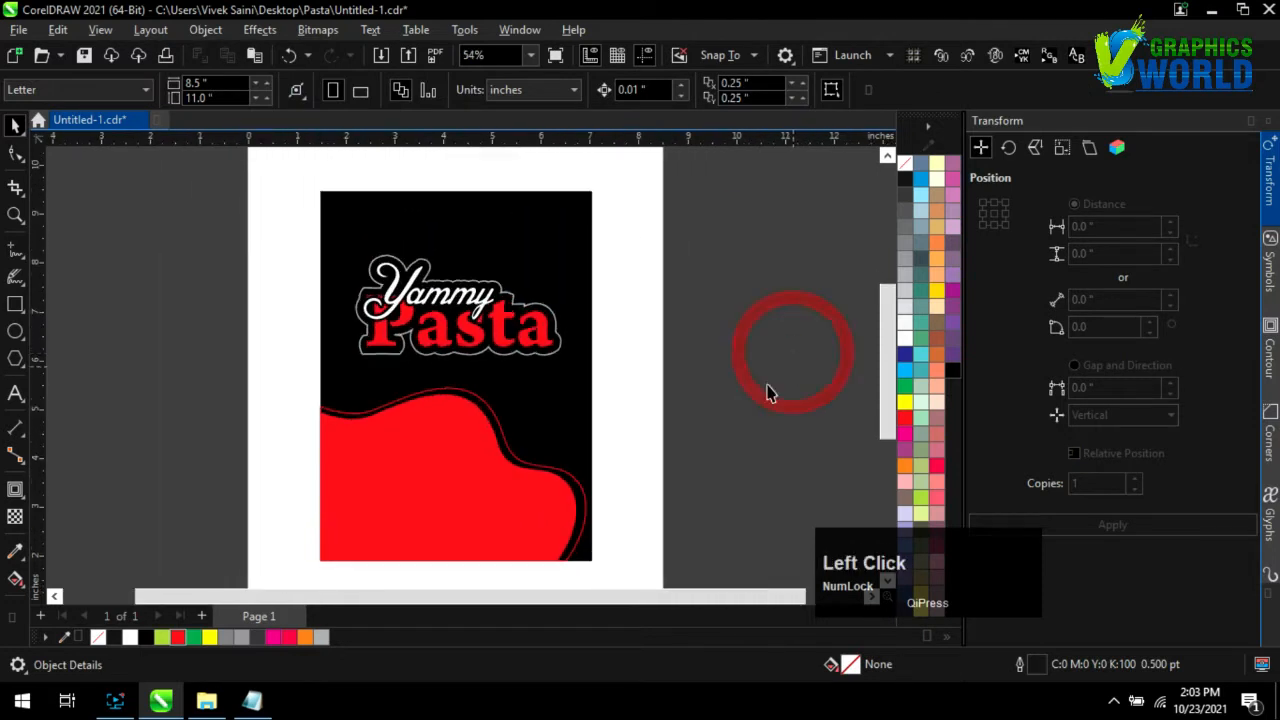
key(ctrl+s)
Bring the penne pasta dish image from the Pasta folder in File Explorer into the CorelDRAW page
click(206, 700)
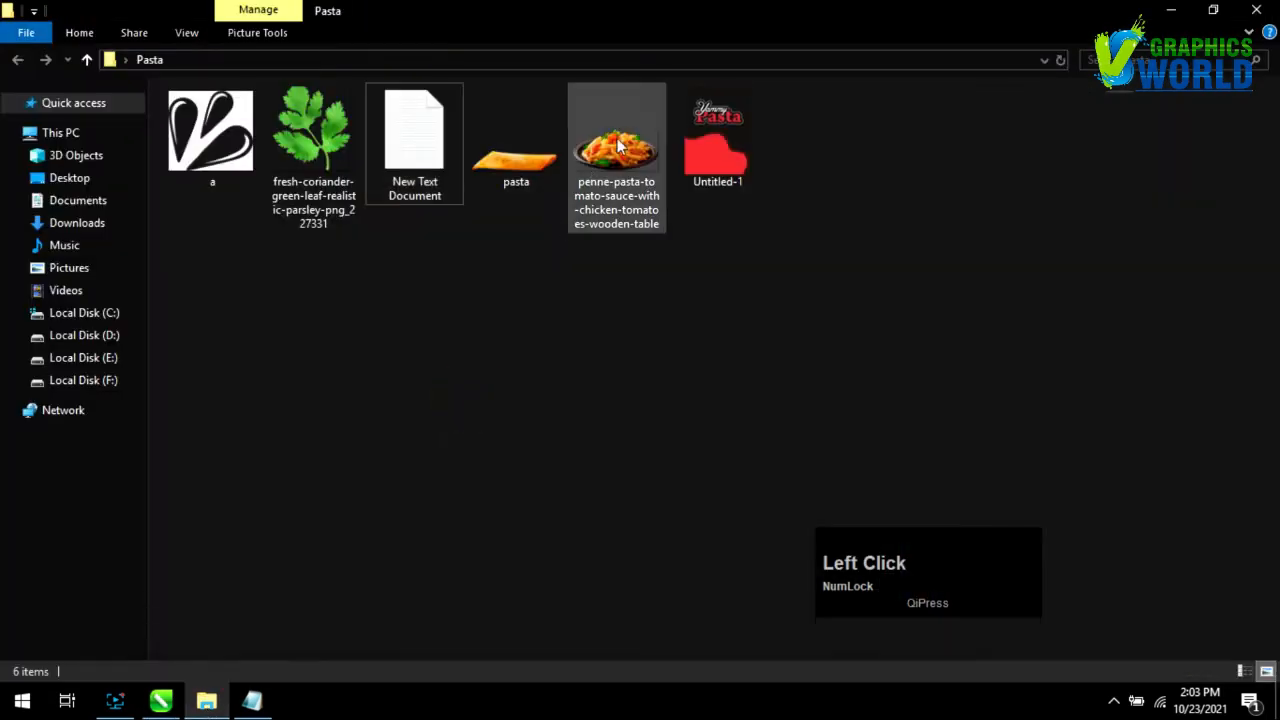
drag(617, 145, 483, 508)
scroll(337, 256, down, 3)
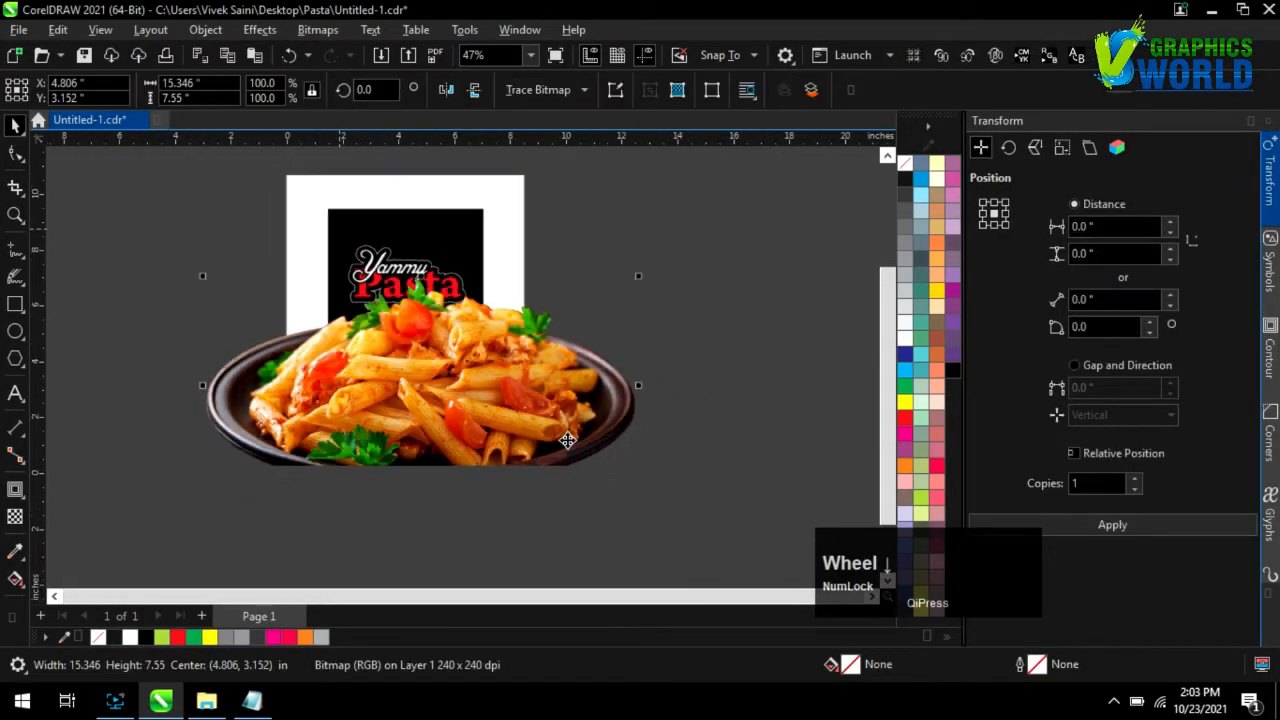
Scale the pasta dish image down to about 37.5% and place it over the red wavy shape
drag(643, 505, 430, 429)
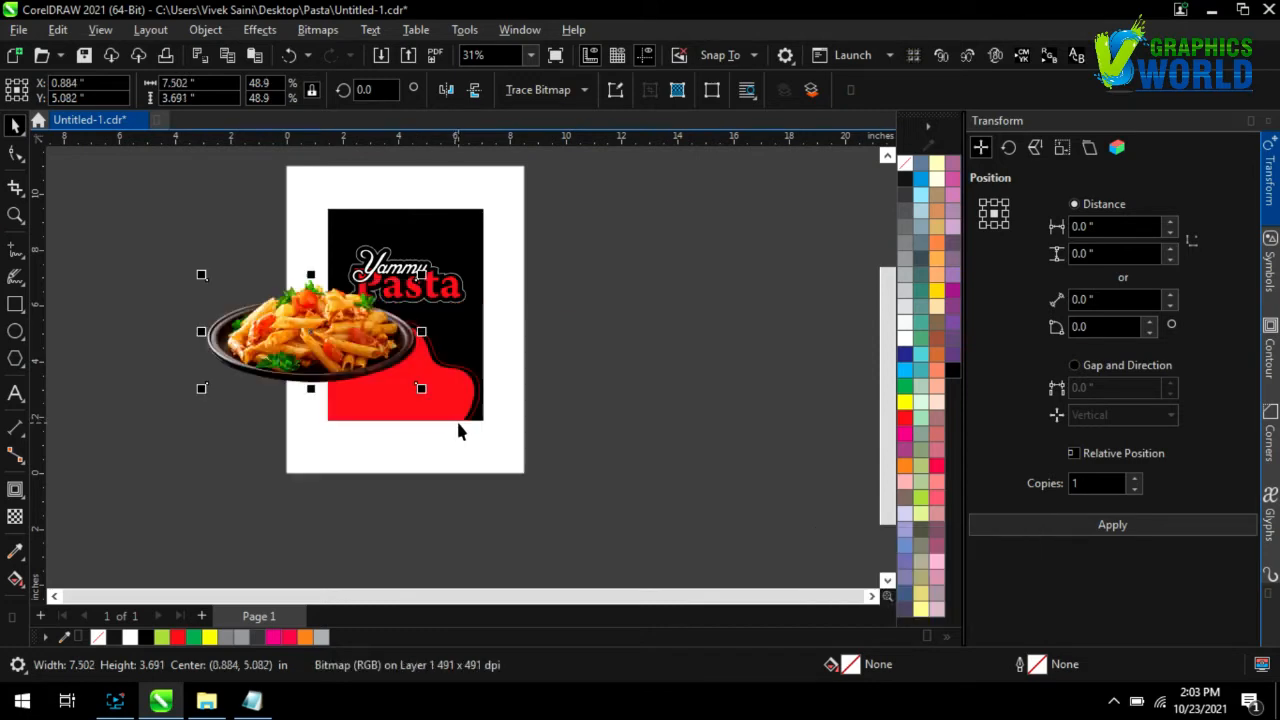
drag(421, 388, 374, 364)
drag(306, 339, 451, 380)
scroll(451, 380, up, 2)
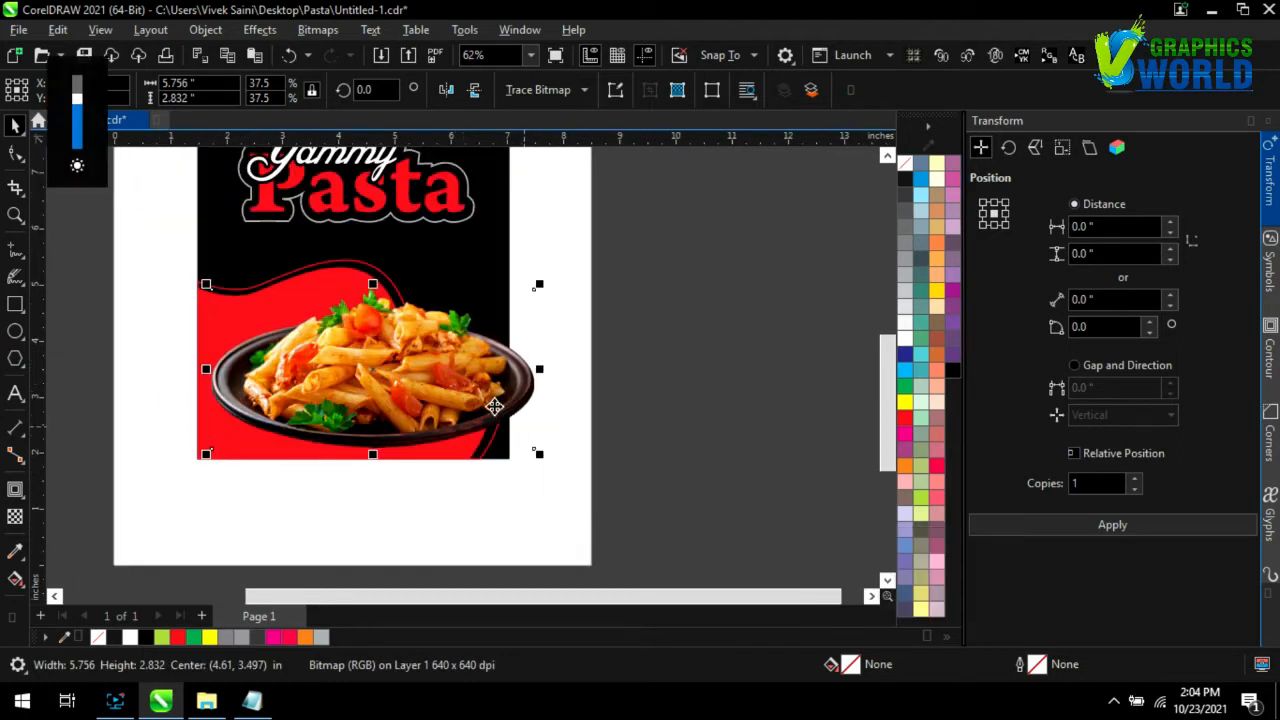
Rotate the pasta dish about 16.3° counter-clockwise, scale it to about 31.7% and position it within the package width
click(500, 401)
drag(548, 458, 553, 410)
click(466, 345)
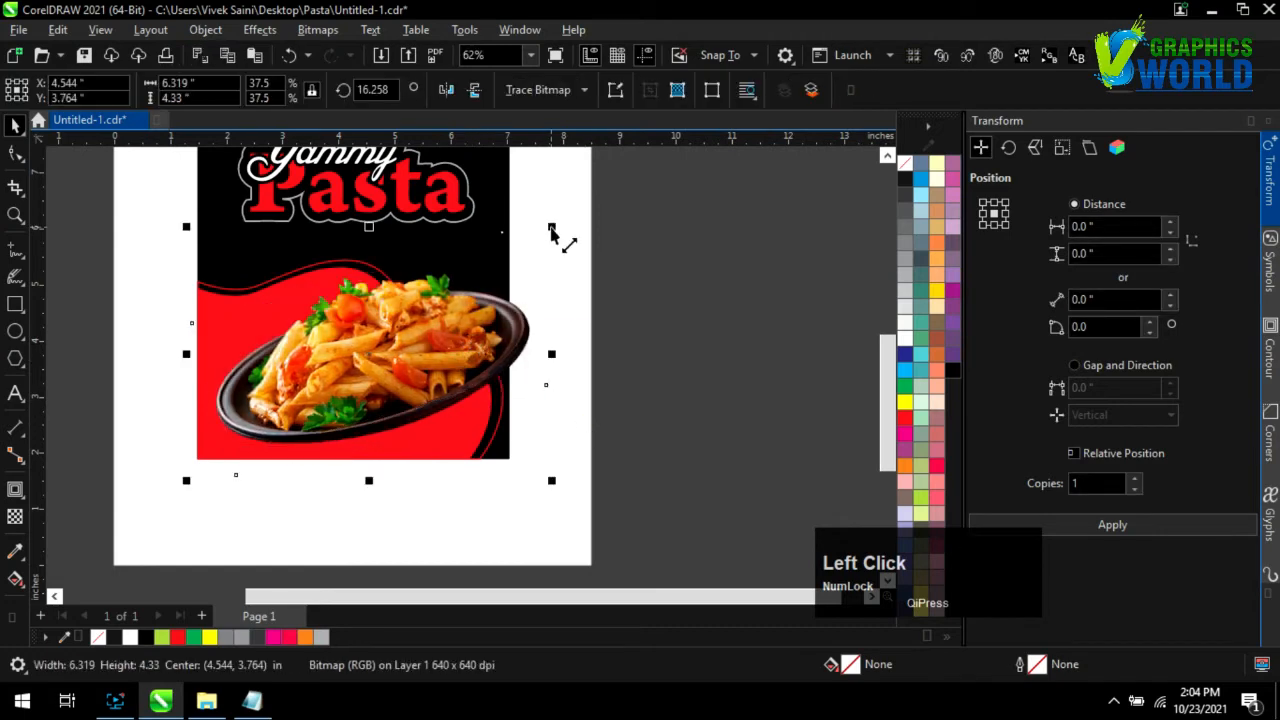
drag(554, 230, 497, 265)
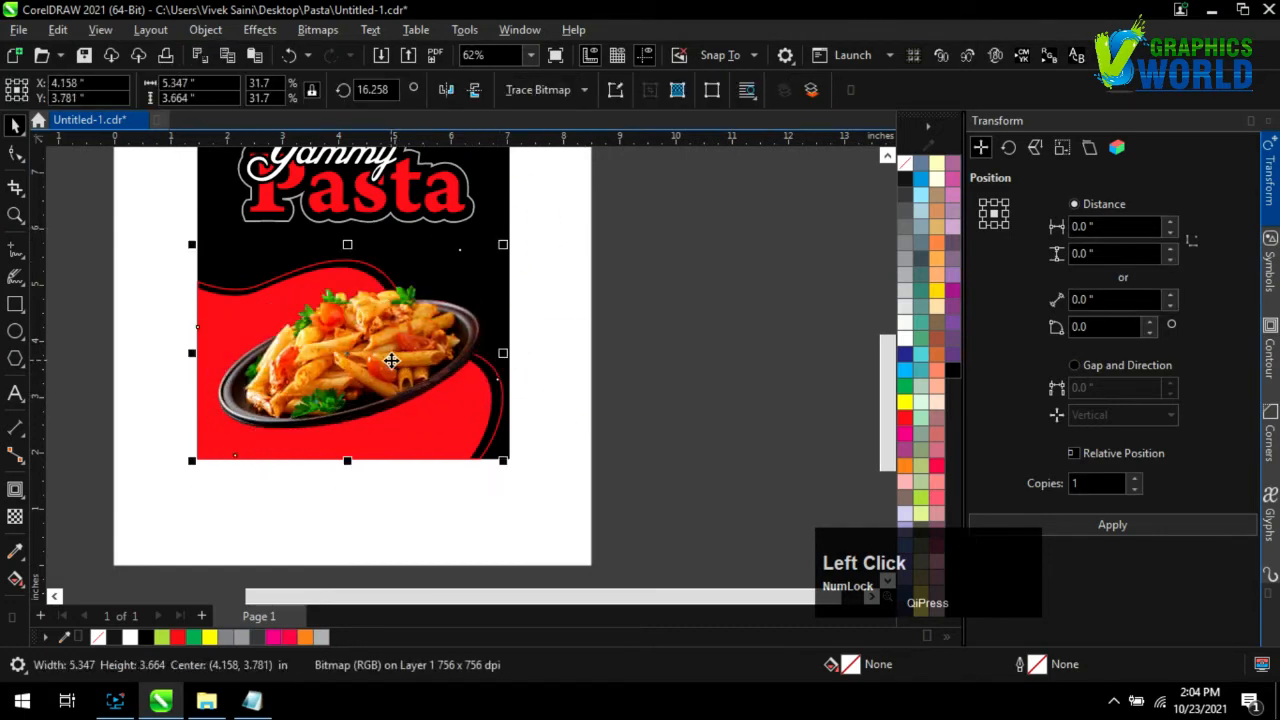
drag(382, 363, 387, 361)
scroll(663, 460, down, 1)
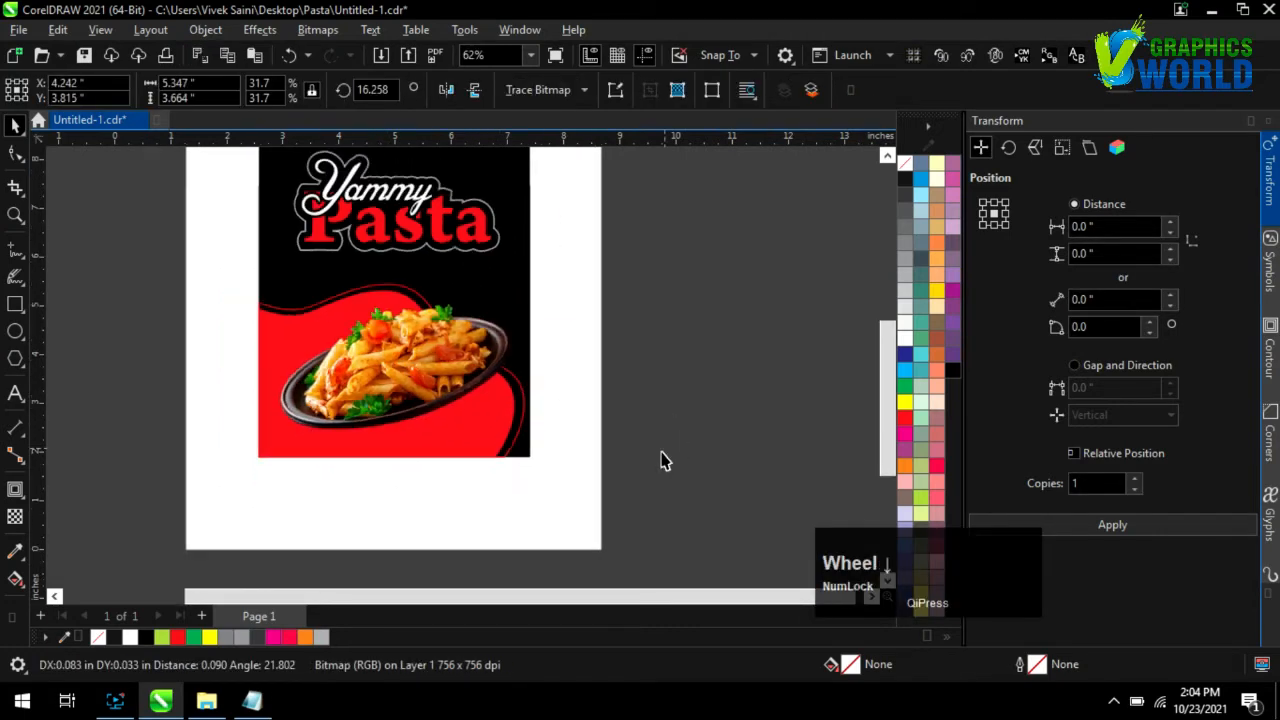
Draw a flat ellipse about 4.5 by 0.75 inches under the pasta dish, filled black with no outline
scroll(385, 376, up, 1)
click(113, 397)
click(15, 331)
drag(246, 403, 593, 470)
click(959, 367)
right_click(905, 164)
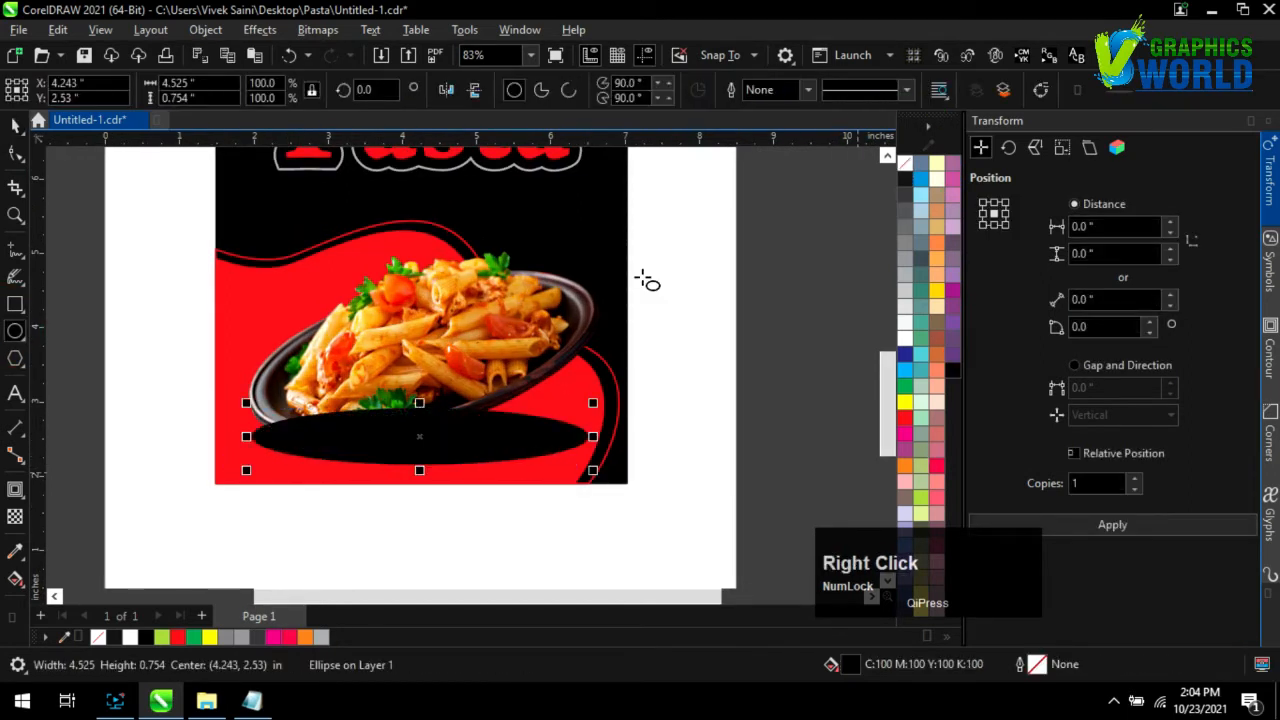
Apply an elliptical fountain transparency to the black ellipse so it fades out softly as a shadow
click(15, 516)
click(71, 89)
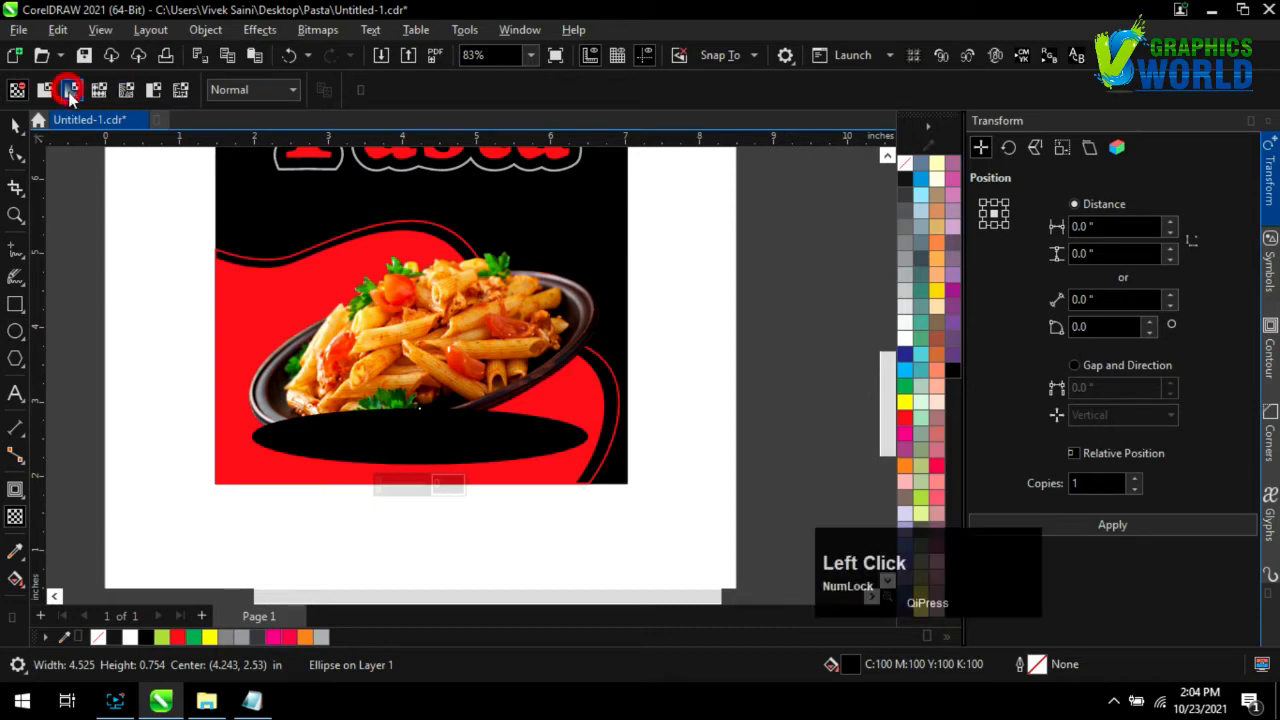
click(406, 91)
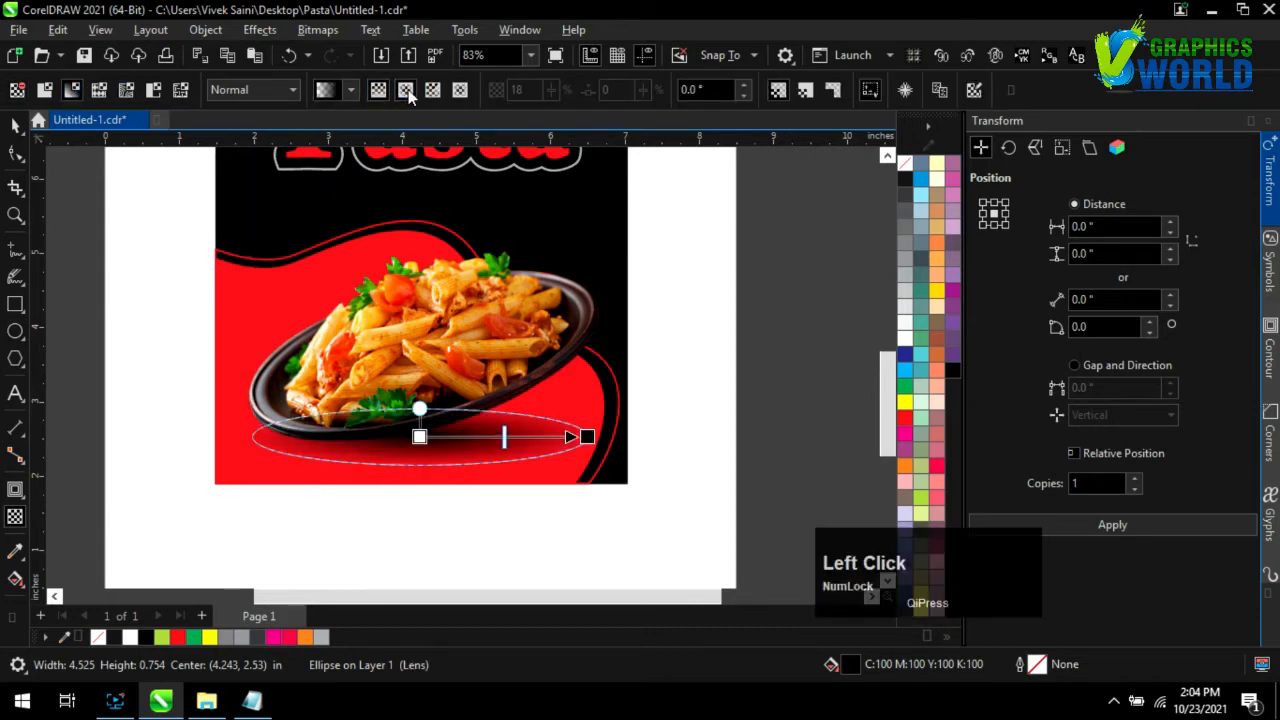
Bring the pasta dish image in front of the shadow ellipse using the object order
click(15, 124)
click(371, 374)
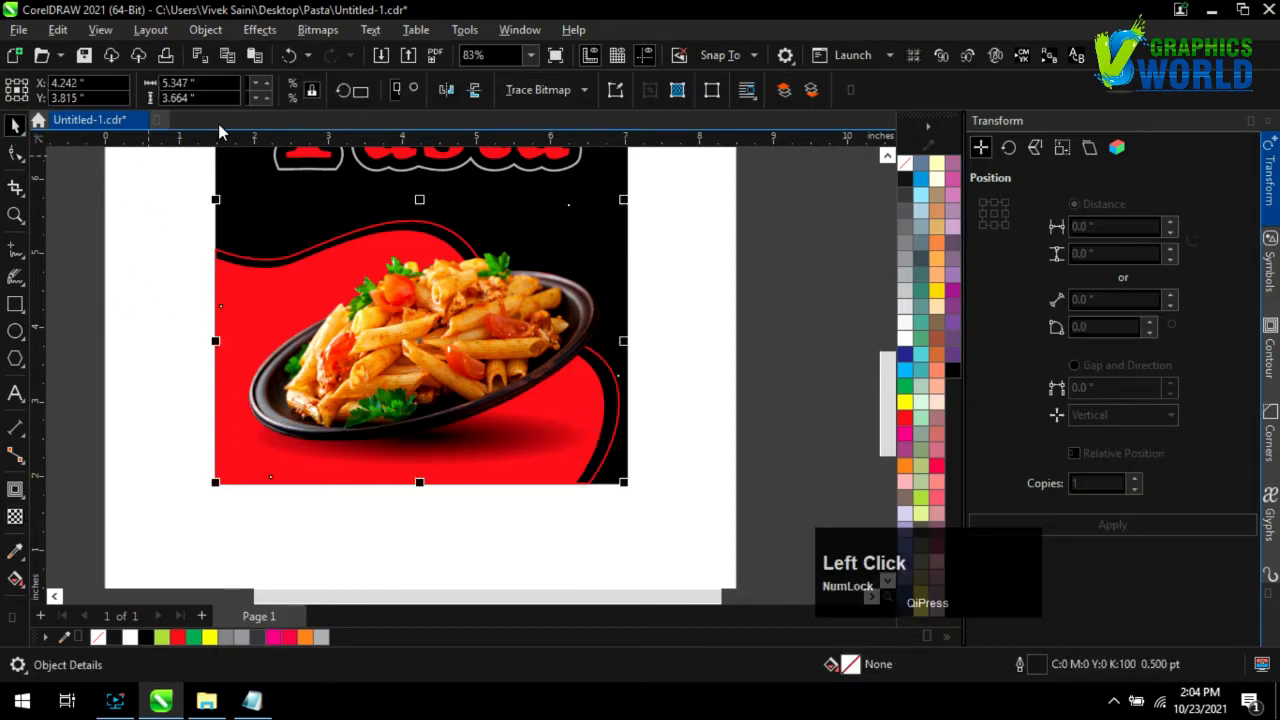
click(205, 30)
mouse_move(270, 287)
click(540, 290)
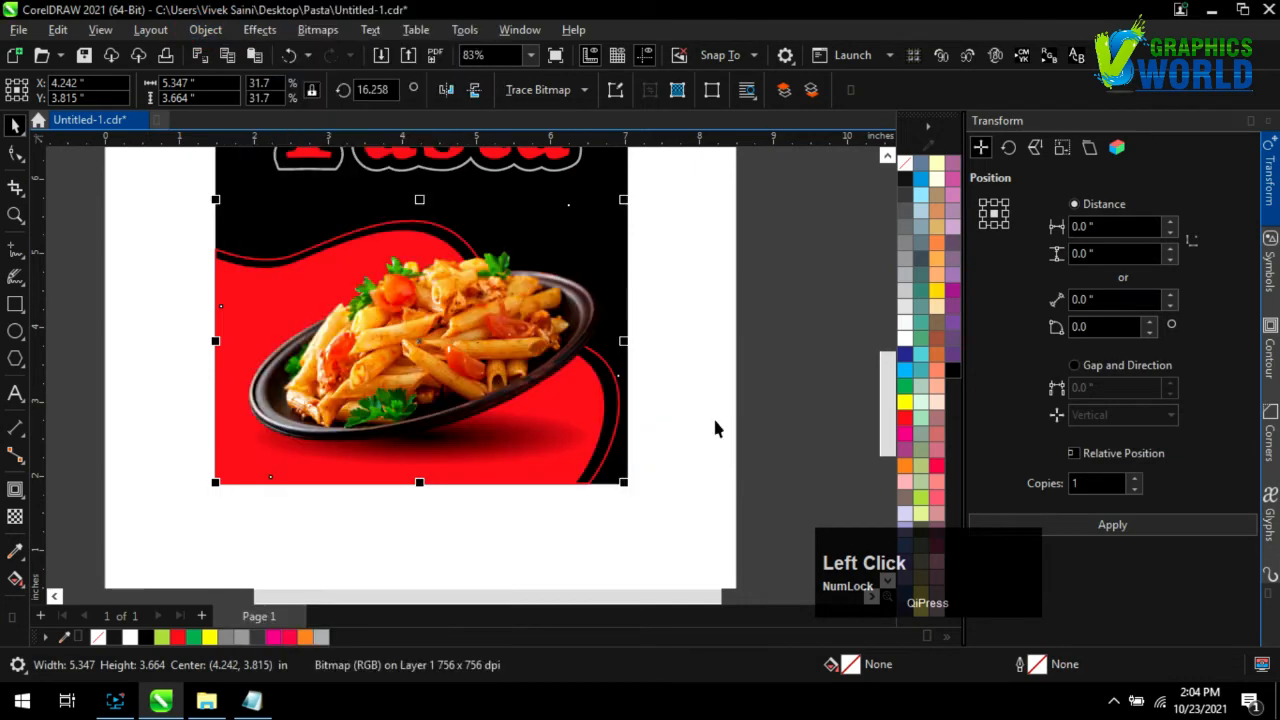
Move the shadow ellipse up about 0.13 inches beneath the plate and stretch it wider on its right side
click(495, 446)
click(499, 447)
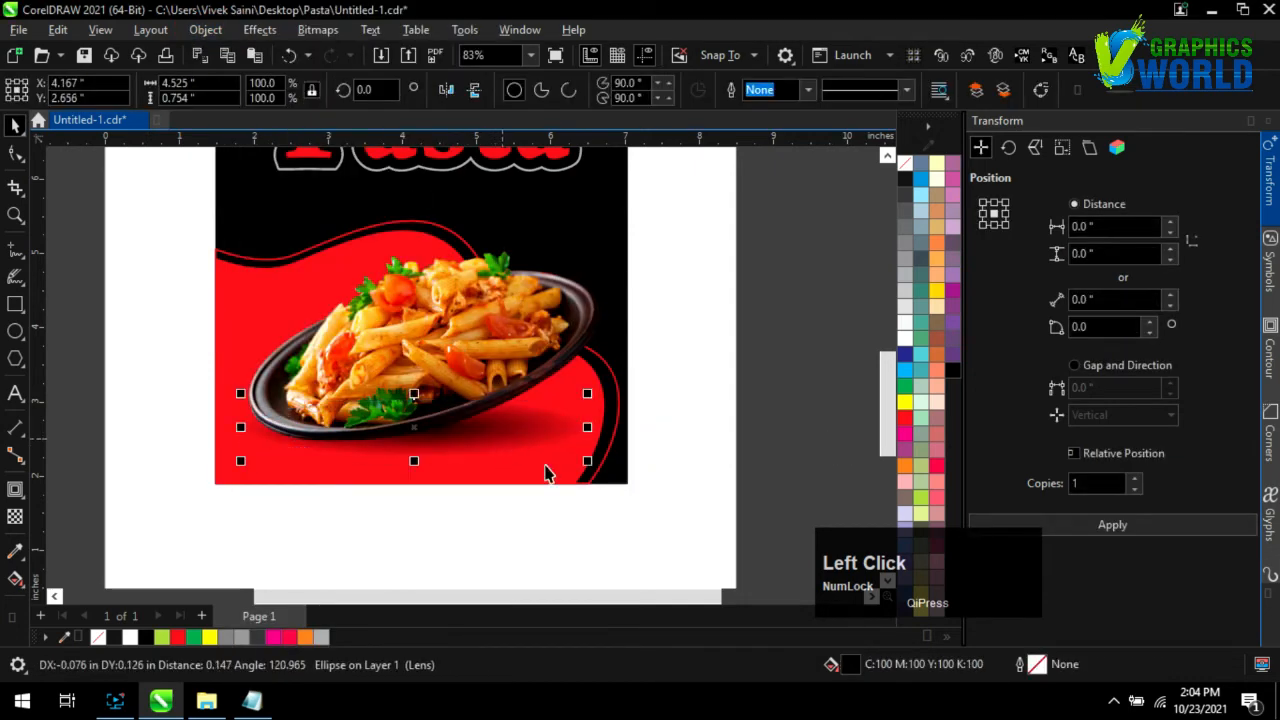
drag(585, 430, 612, 428)
click(666, 506)
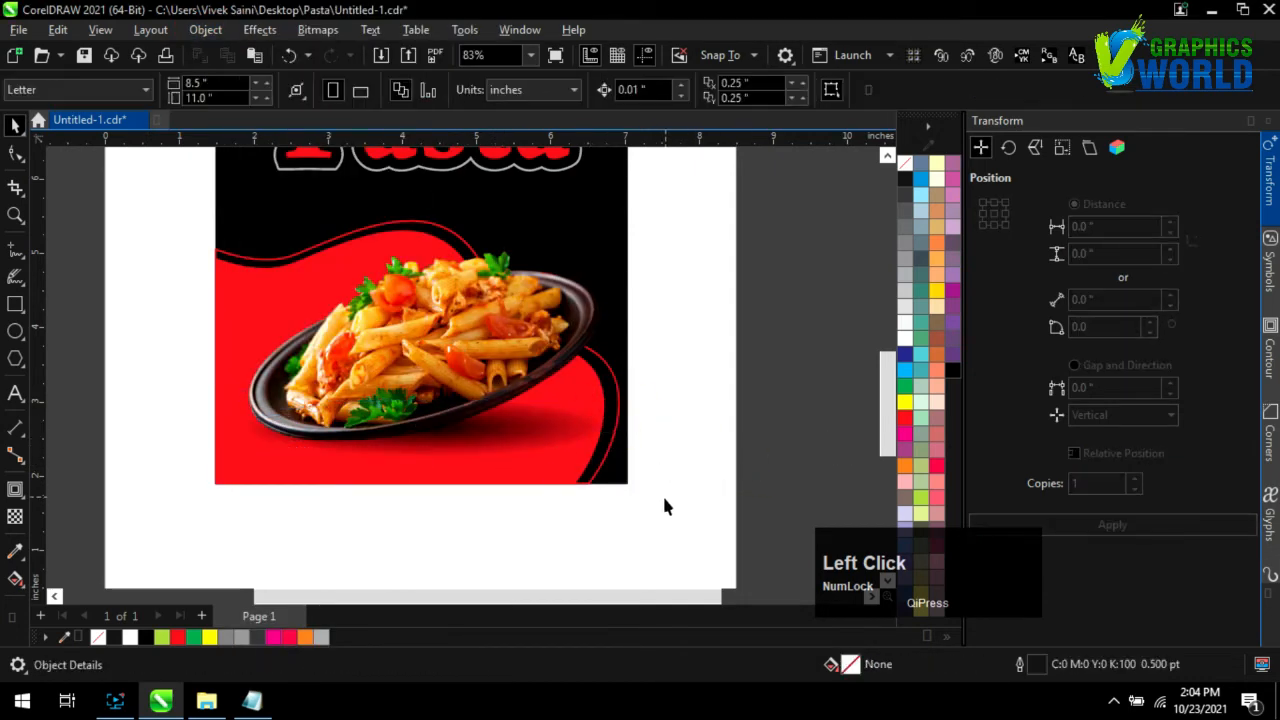
Draw a polygon about 2.2 inches wide beside the page, give it 30 sides and pull its nodes inward into a serrated seal
scroll(534, 566, down, 1)
click(15, 359)
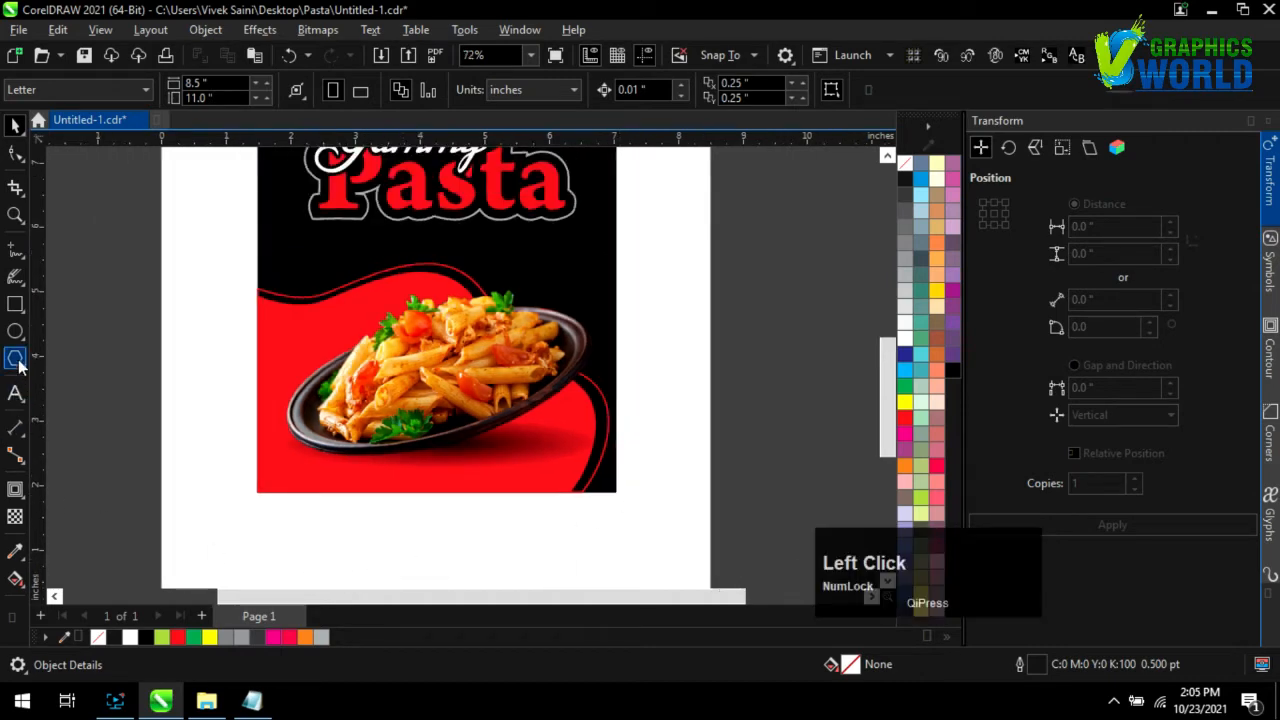
mouse_move(46, 262)
mouse_down()
mouse_move(177, 414)
mouse_move(188, 406)
mouse_up()
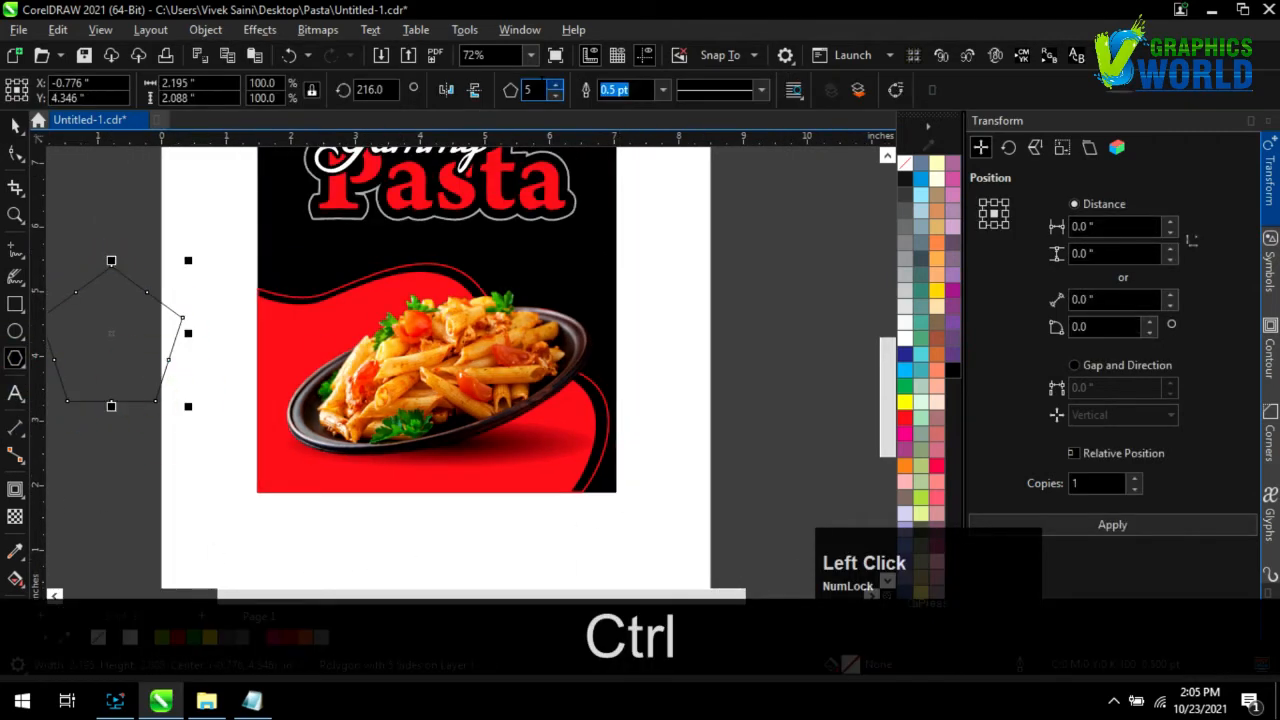
text(30)
key(Return)
click(15, 152)
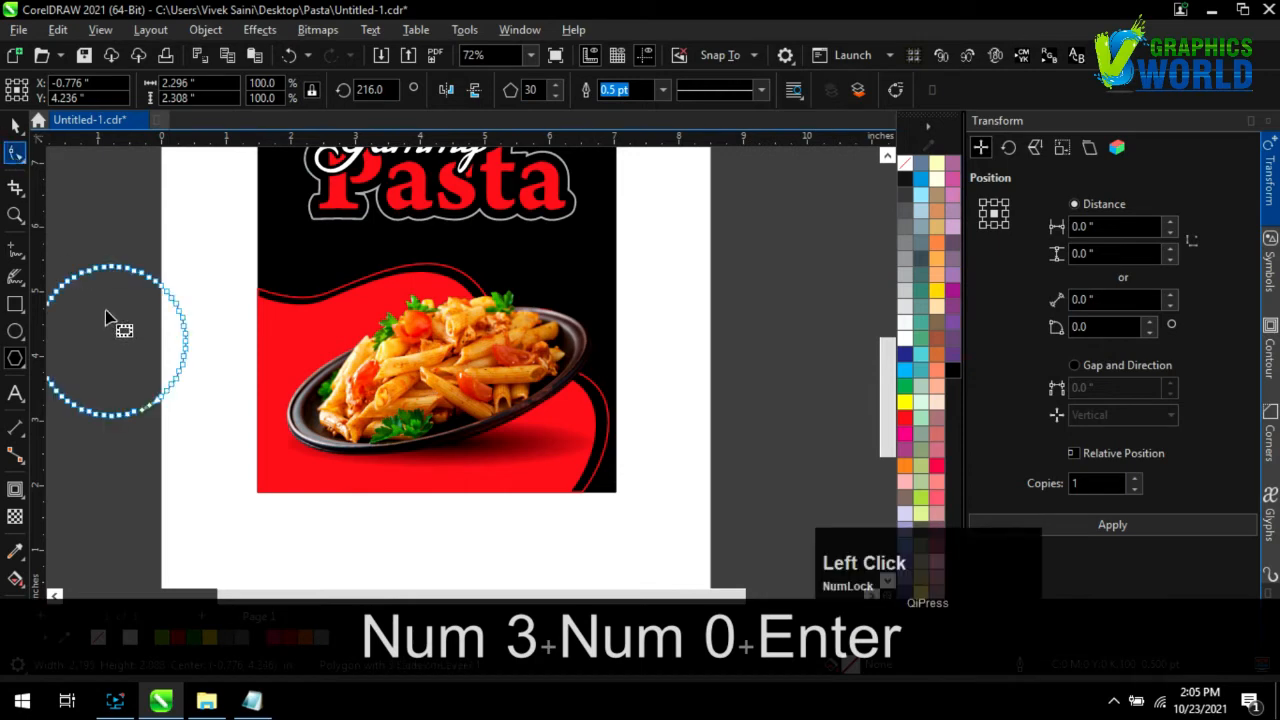
scroll(125, 285, up, 2)
drag(125, 269, 125, 270)
Scale the serrated seal to about 40.2% and place it on the red shape at the upper left of the pasta dish
click(15, 126)
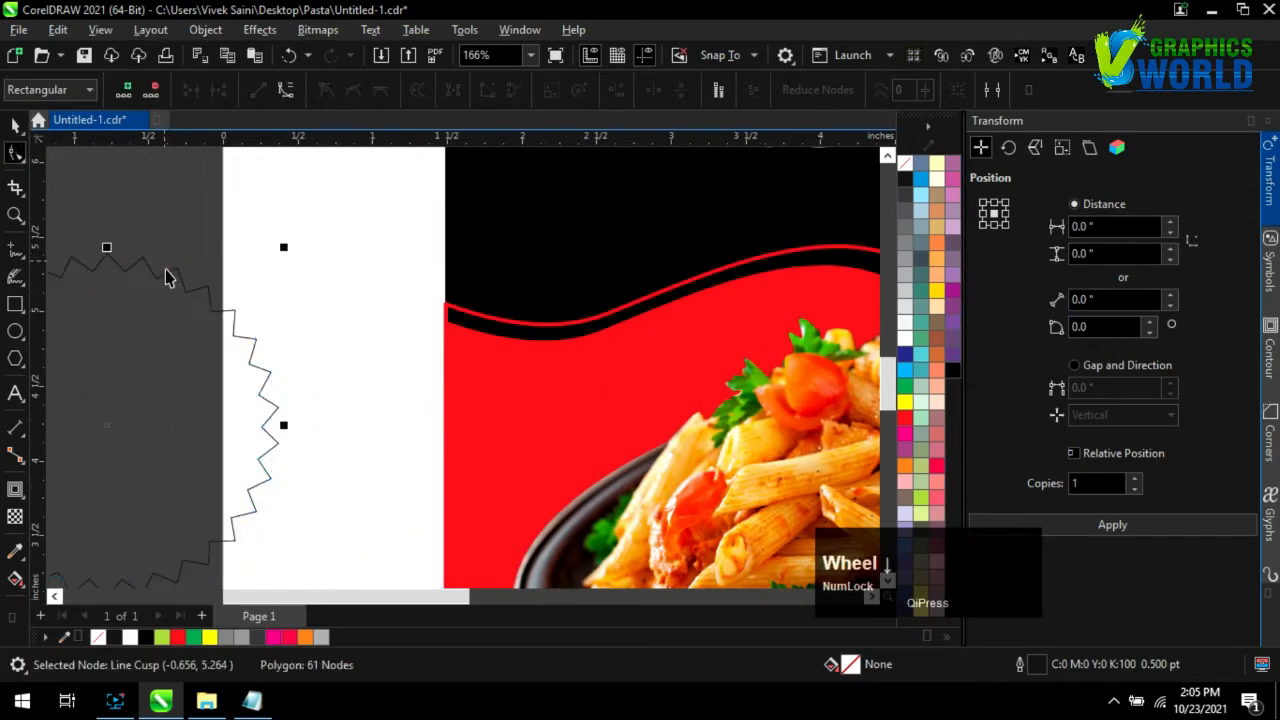
scroll(190, 352, down, 1)
drag(183, 405, 254, 356)
drag(314, 438, 218, 342)
drag(387, 393, 395, 420)
scroll(359, 387, up, 1)
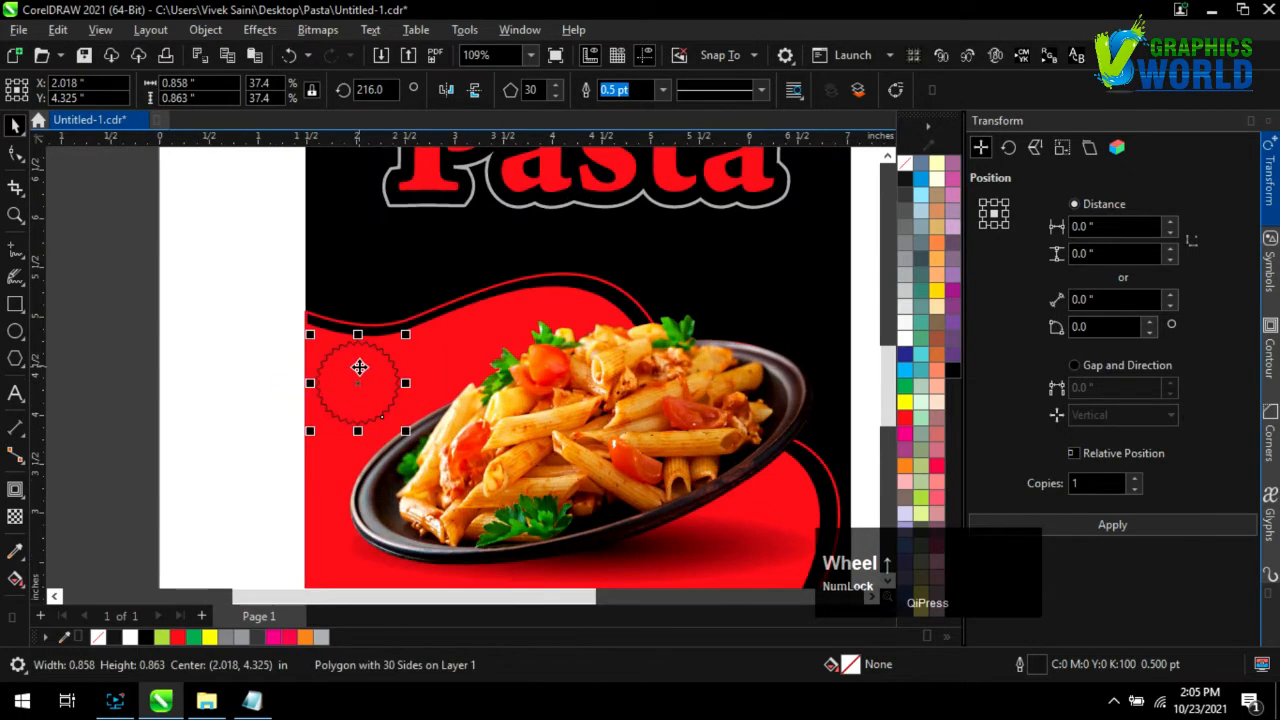
drag(359, 367, 430, 338)
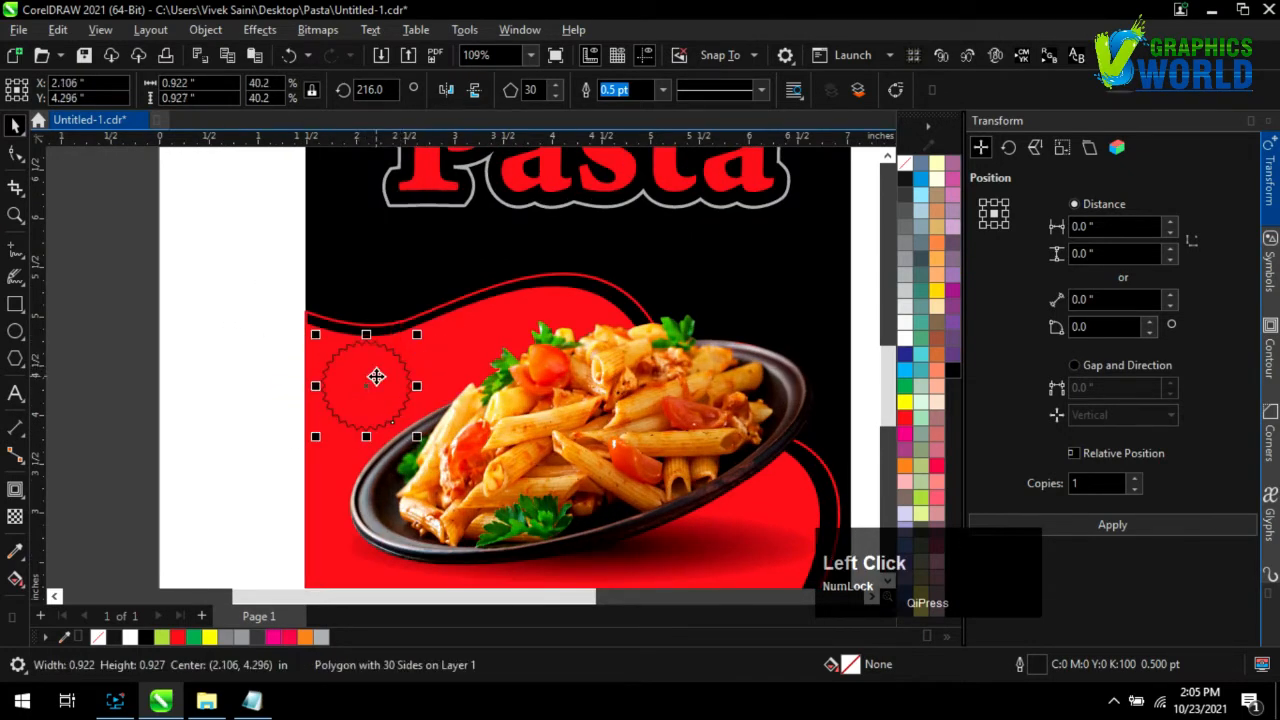
scroll(374, 371, up, 1)
drag(374, 371, 376, 379)
Fill the serrated seal with black and deselect it
click(952, 371)
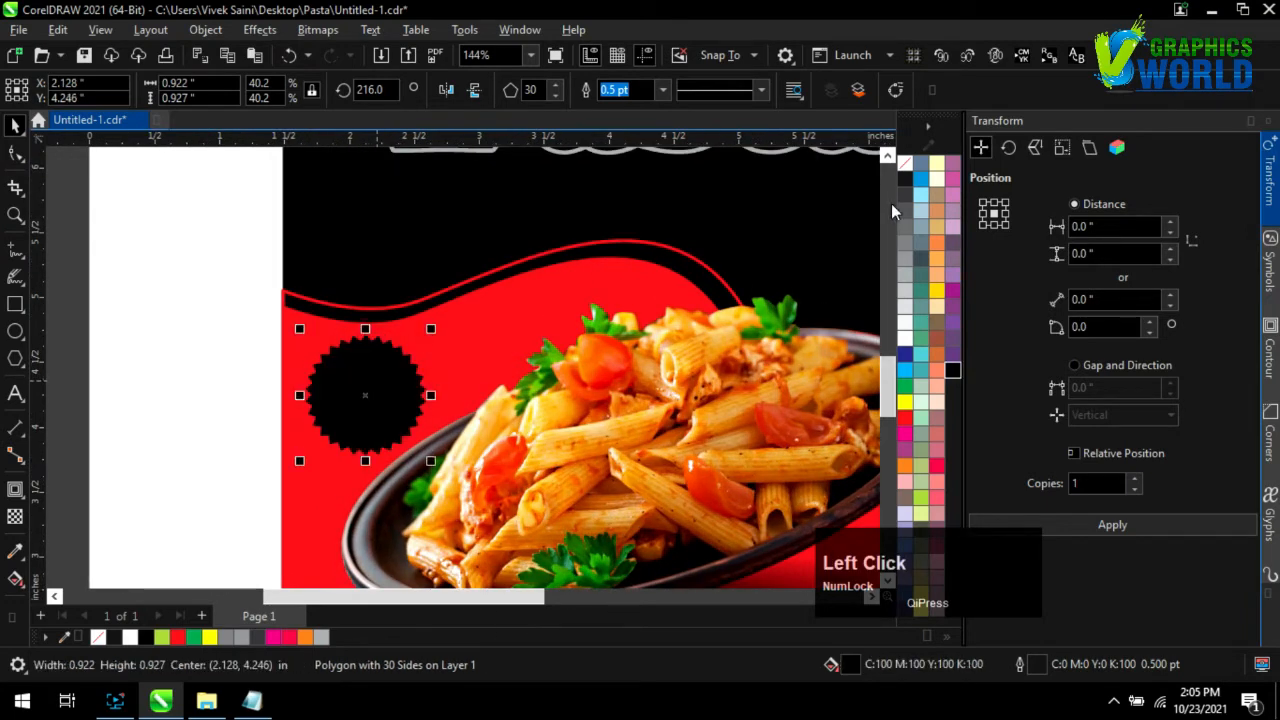
scroll(292, 328, down, 2)
click(206, 349)
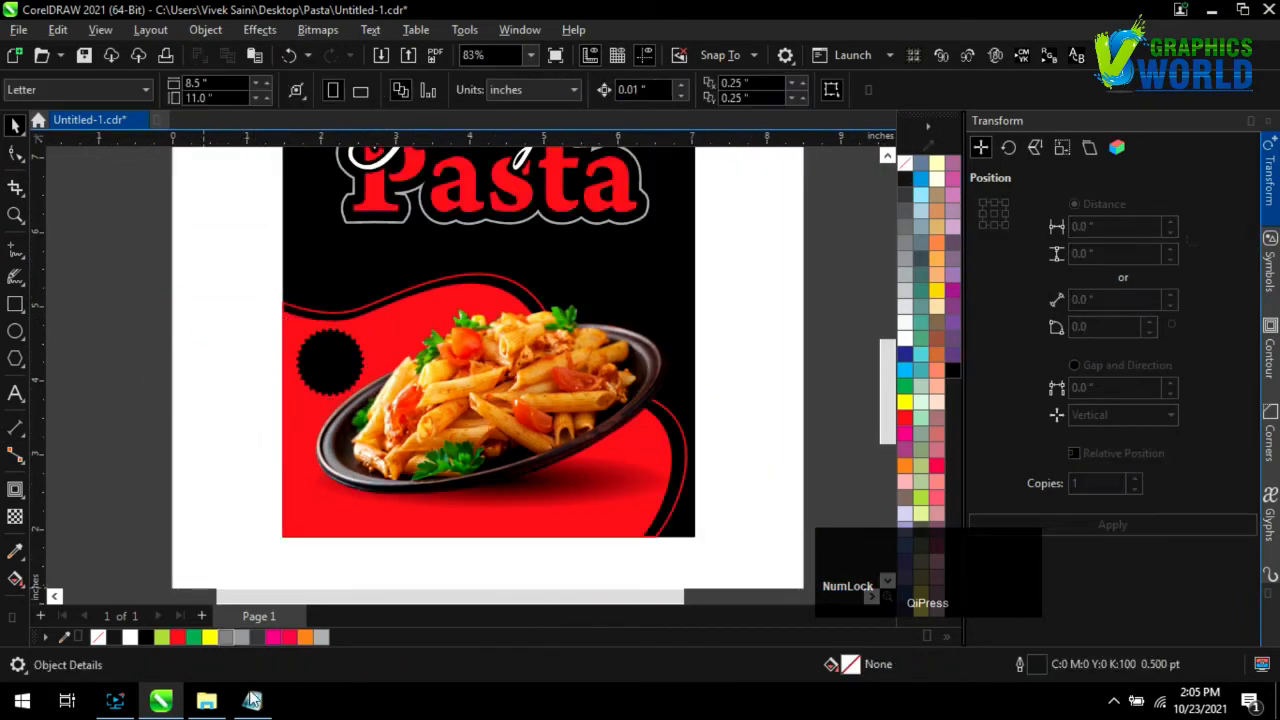
Copy the net weight line from the text file, paste it beside the package and split it into "NET WT" and "400 gm." lines
click(253, 700)
drag(626, 310, 736, 310)
key(ctrl+c)
click(206, 371)
click(14, 393)
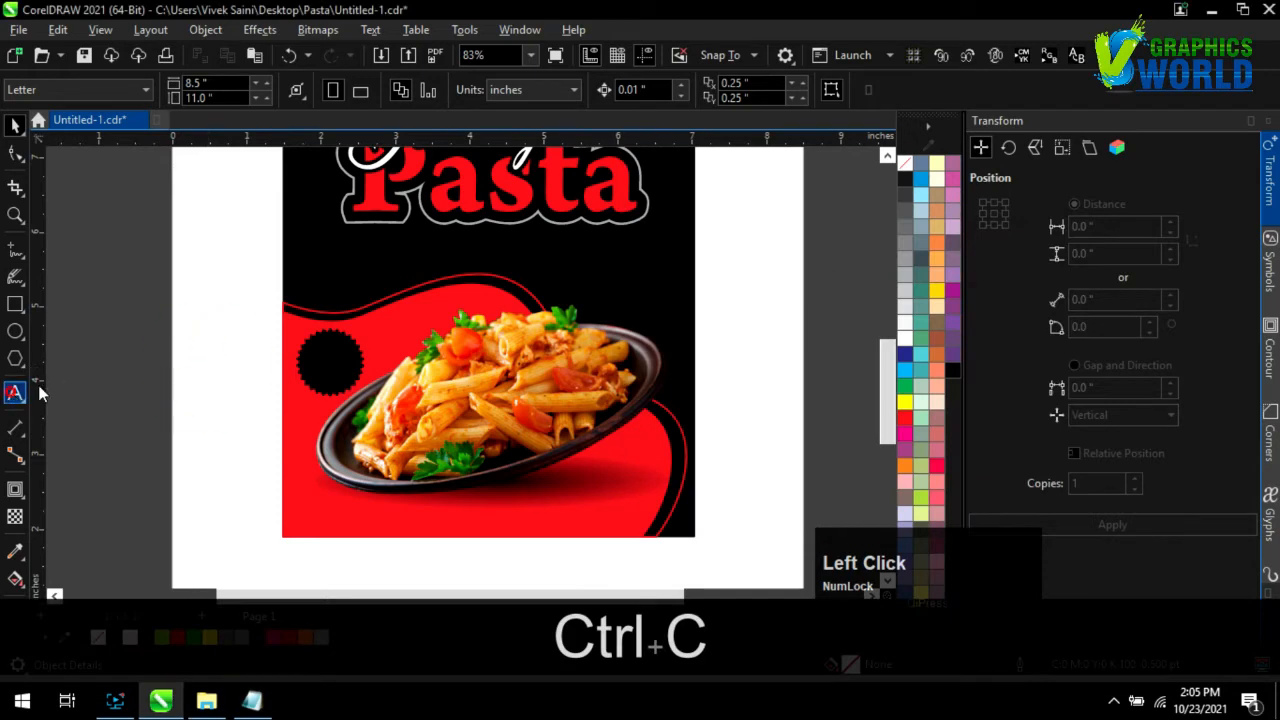
click(126, 352)
key(ctrl+v)
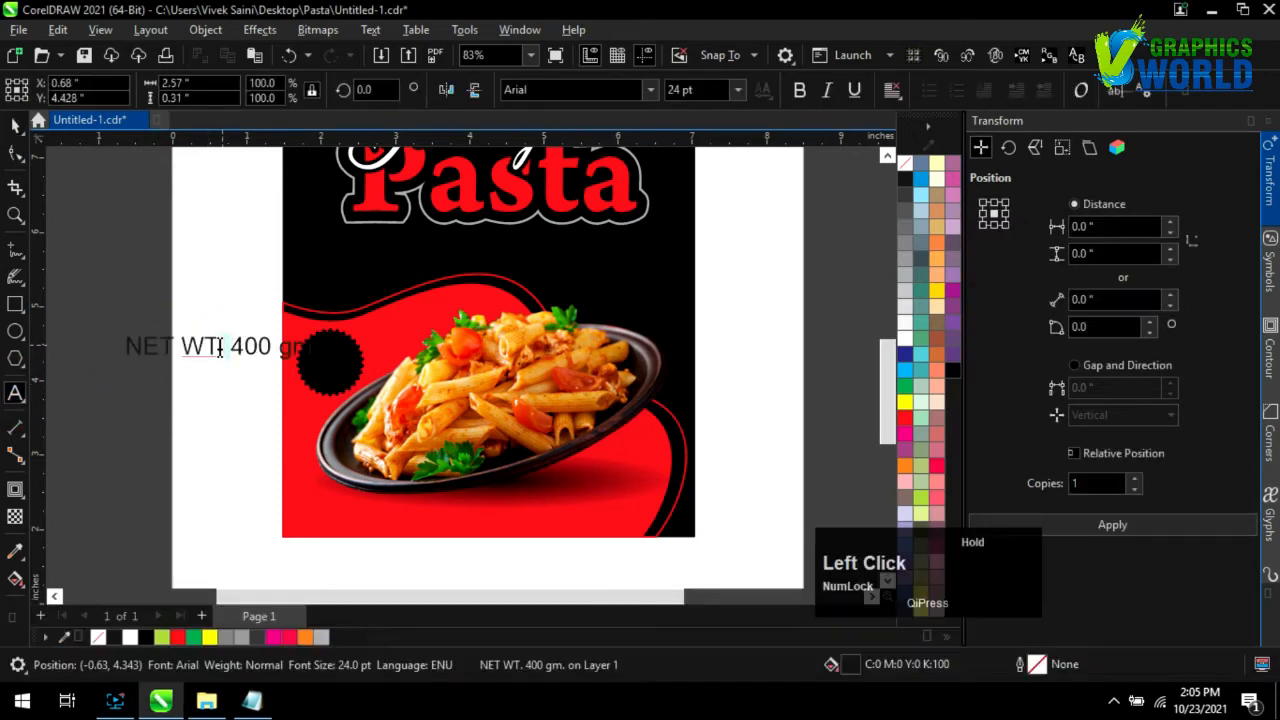
key(Return)
key(ctrl+a)
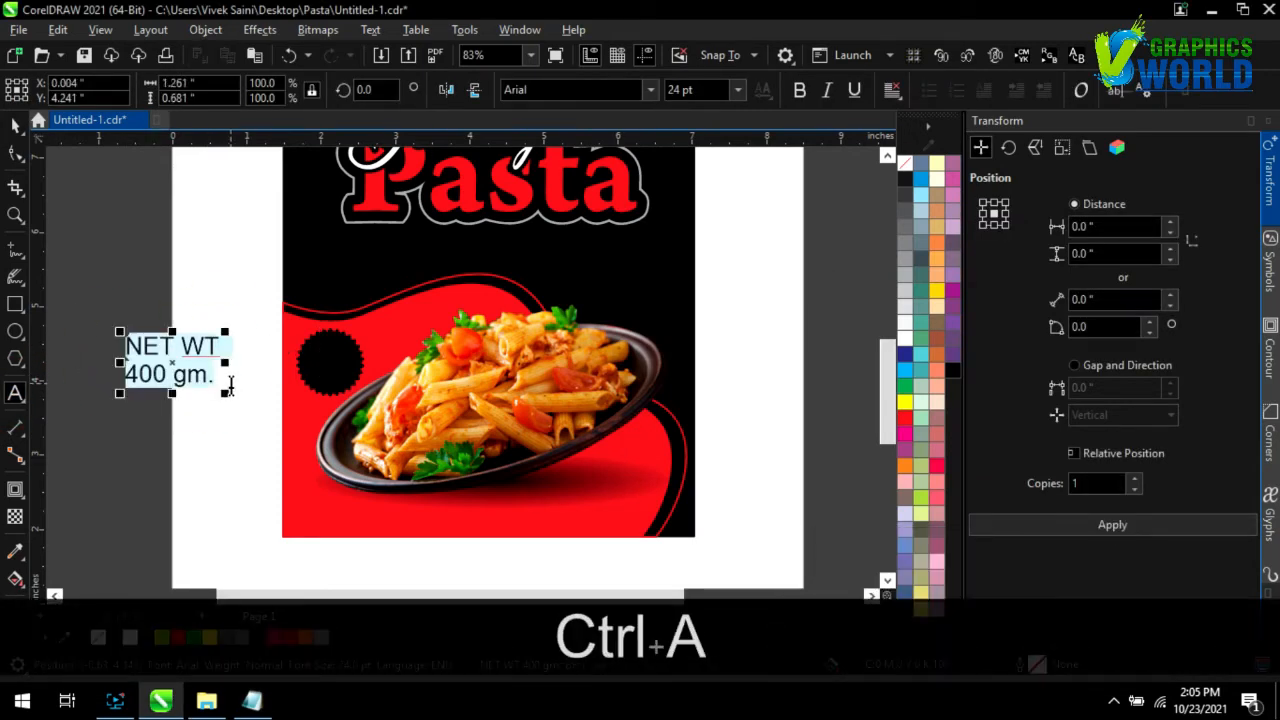
click(568, 89)
text(Swis721 BT)
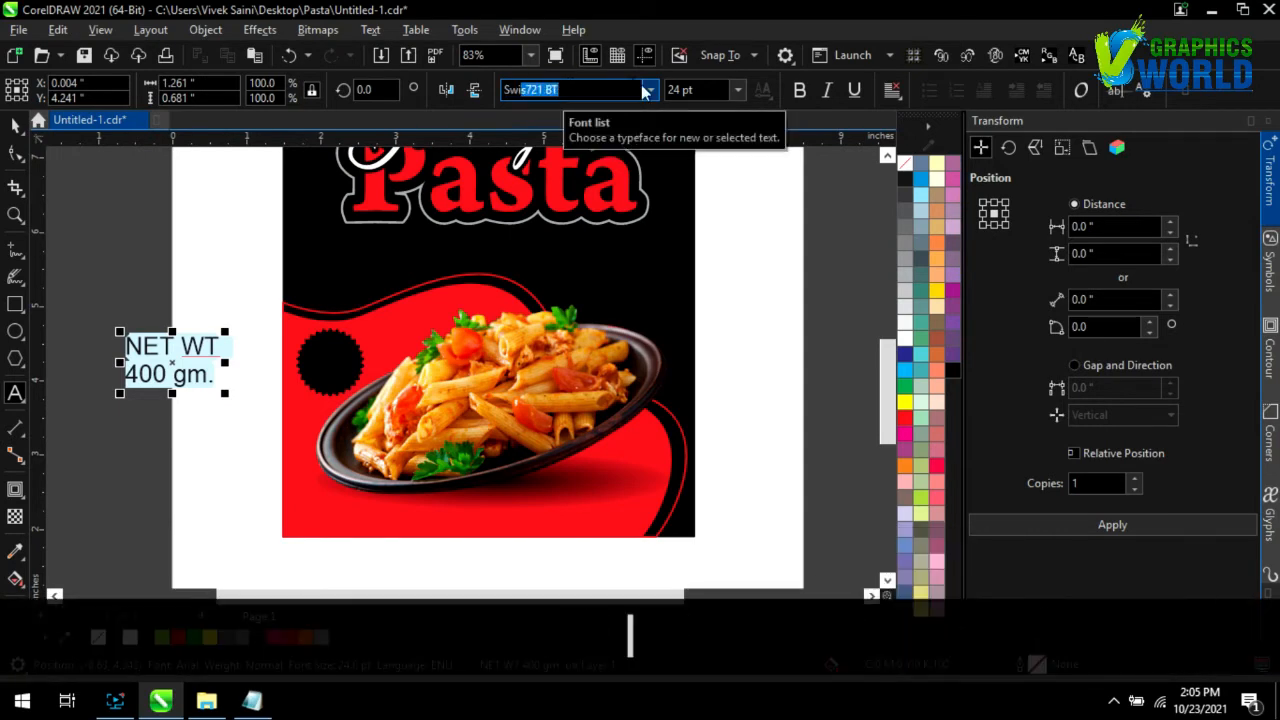
click(647, 90)
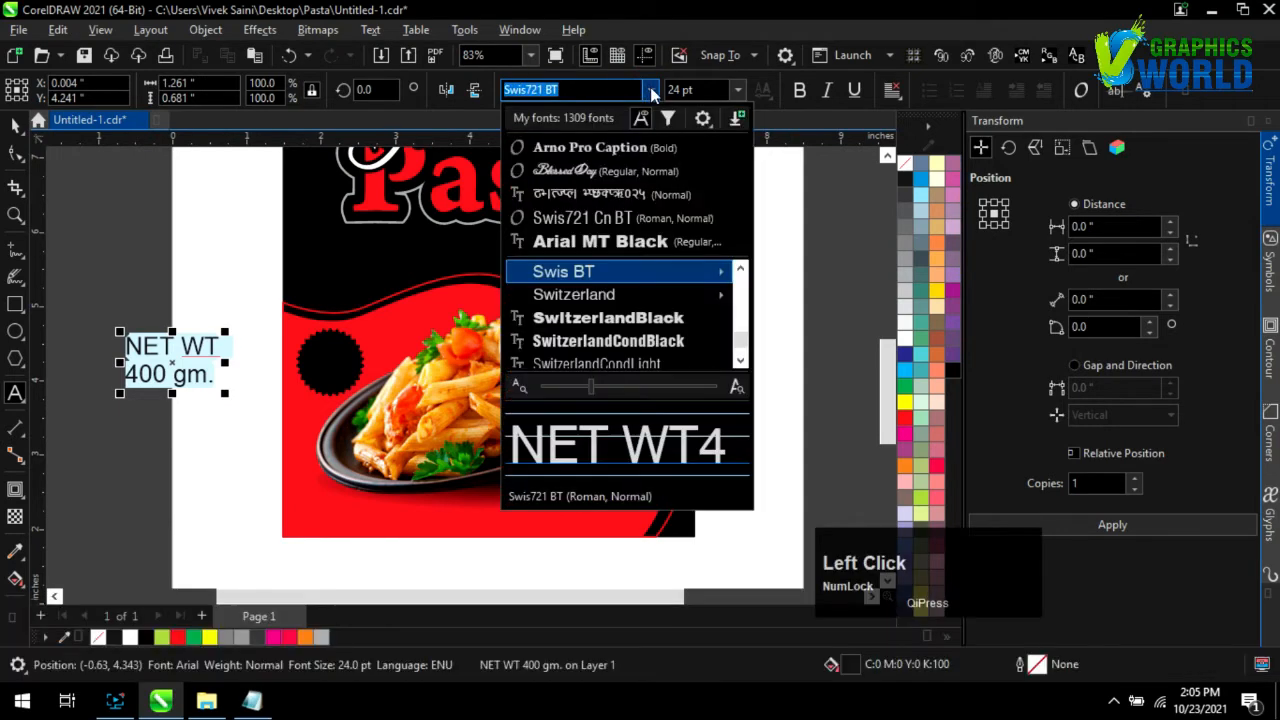
click(618, 150)
click(618, 152)
click(648, 90)
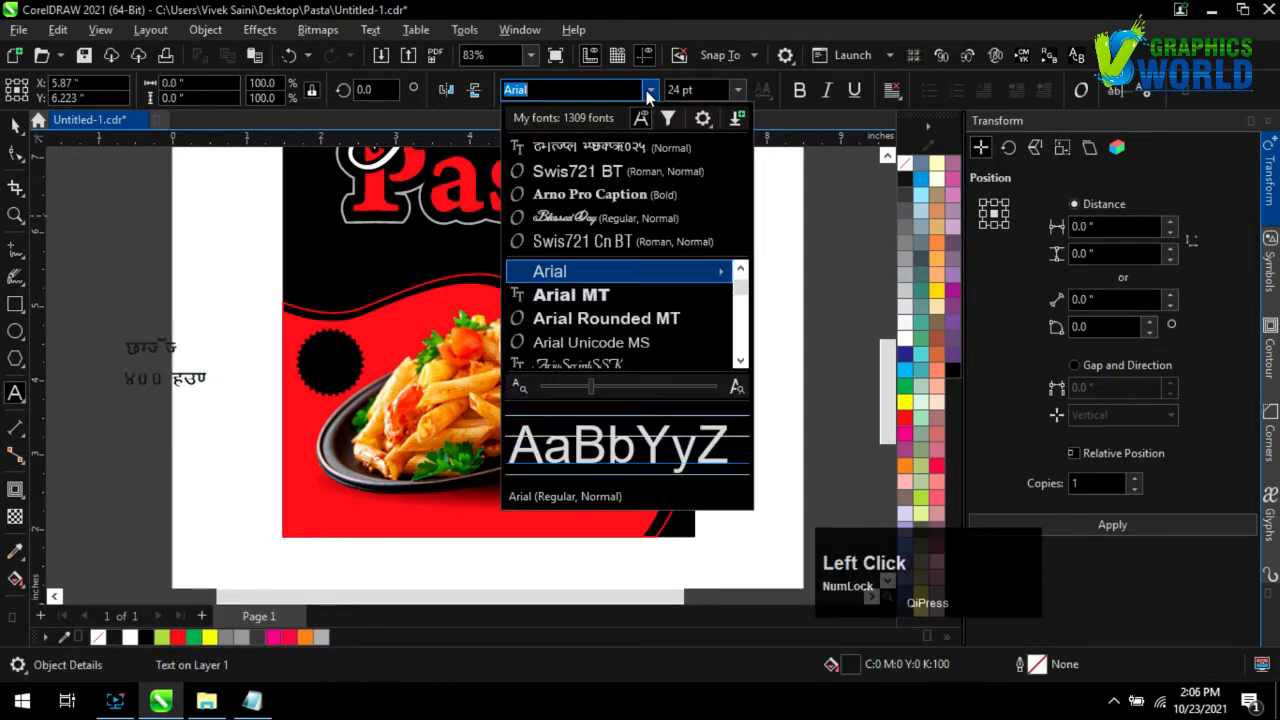
click(608, 215)
Set all of the net weight text to the Swis721 Cn BT font in bold
click(150, 360)
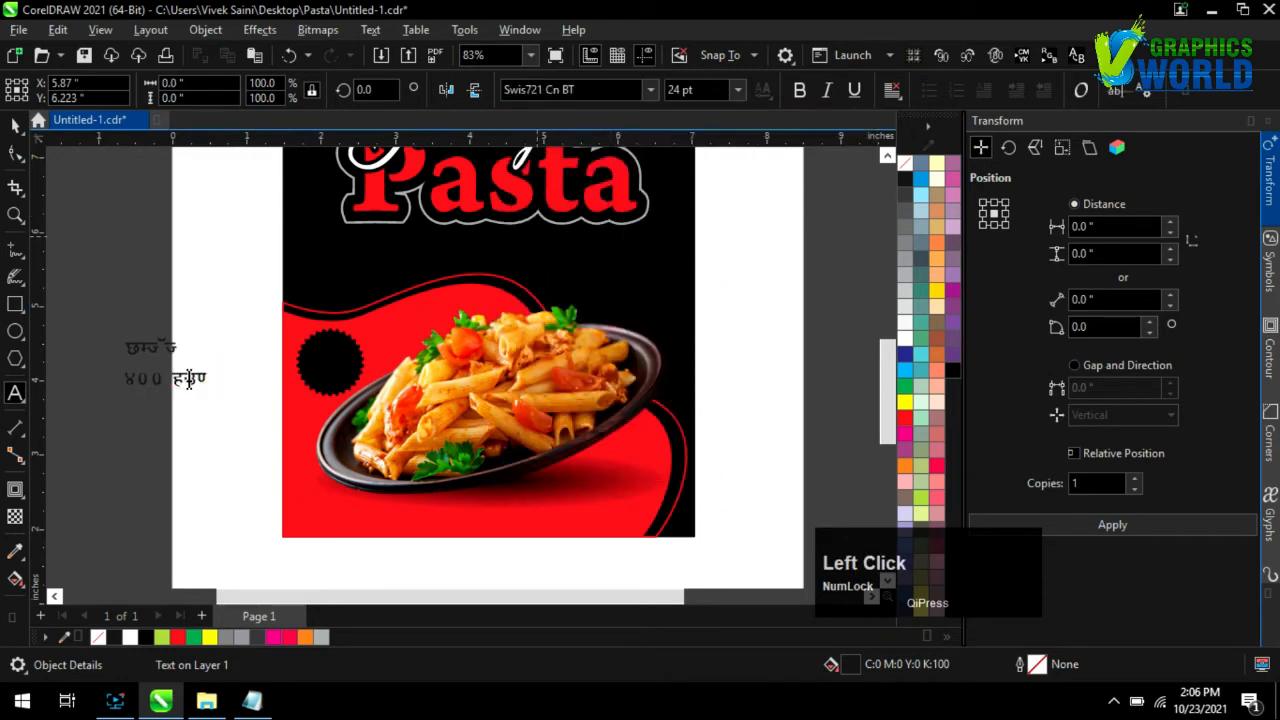
key(ctrl+a)
click(650, 90)
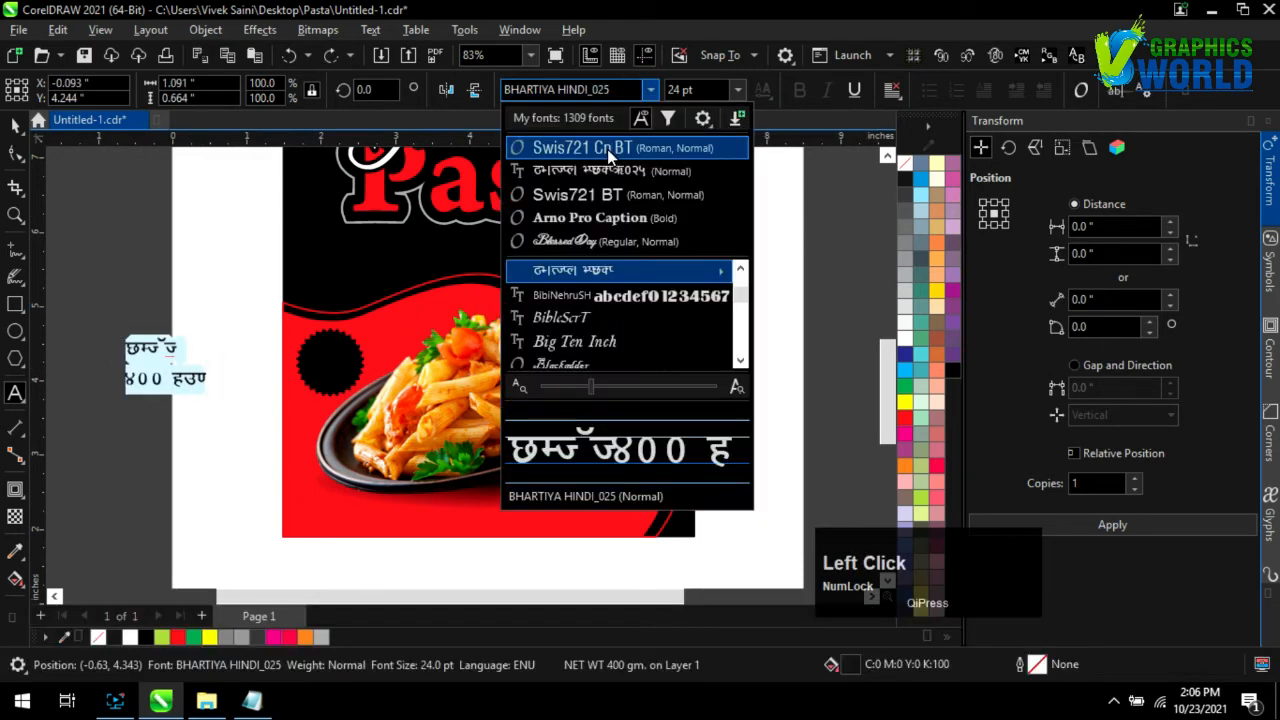
click(607, 149)
click(799, 90)
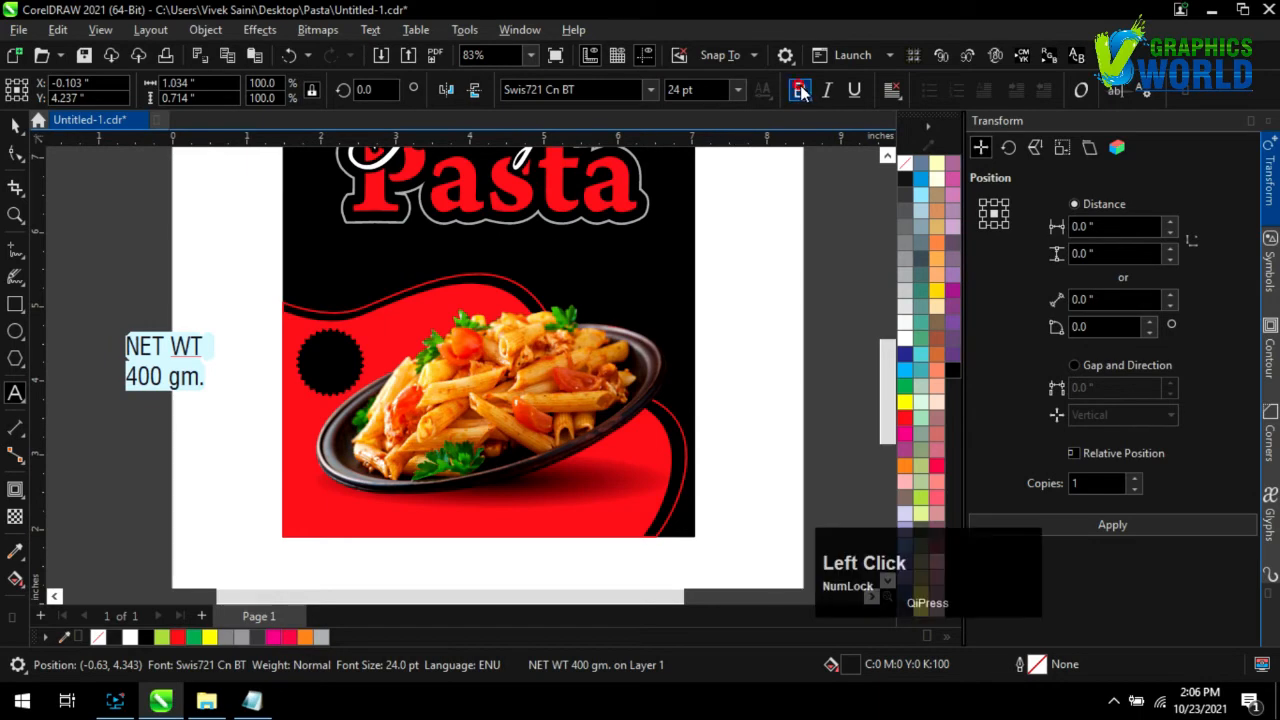
Break the net weight text apart into separate lines, enlarge "400 gm." to about 35.8 pt and place it just under "NET WT"
click(14, 125)
key(ctrl+k)
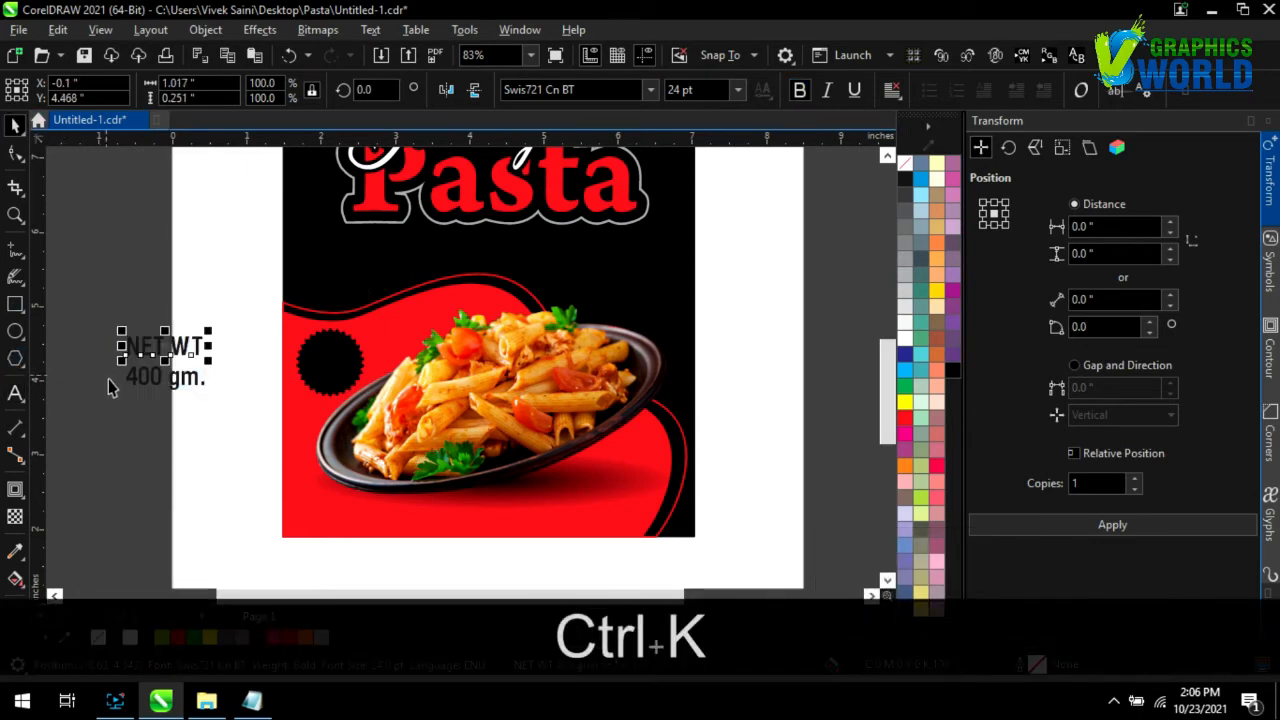
scroll(125, 375, up, 4)
click(258, 395)
click(277, 541)
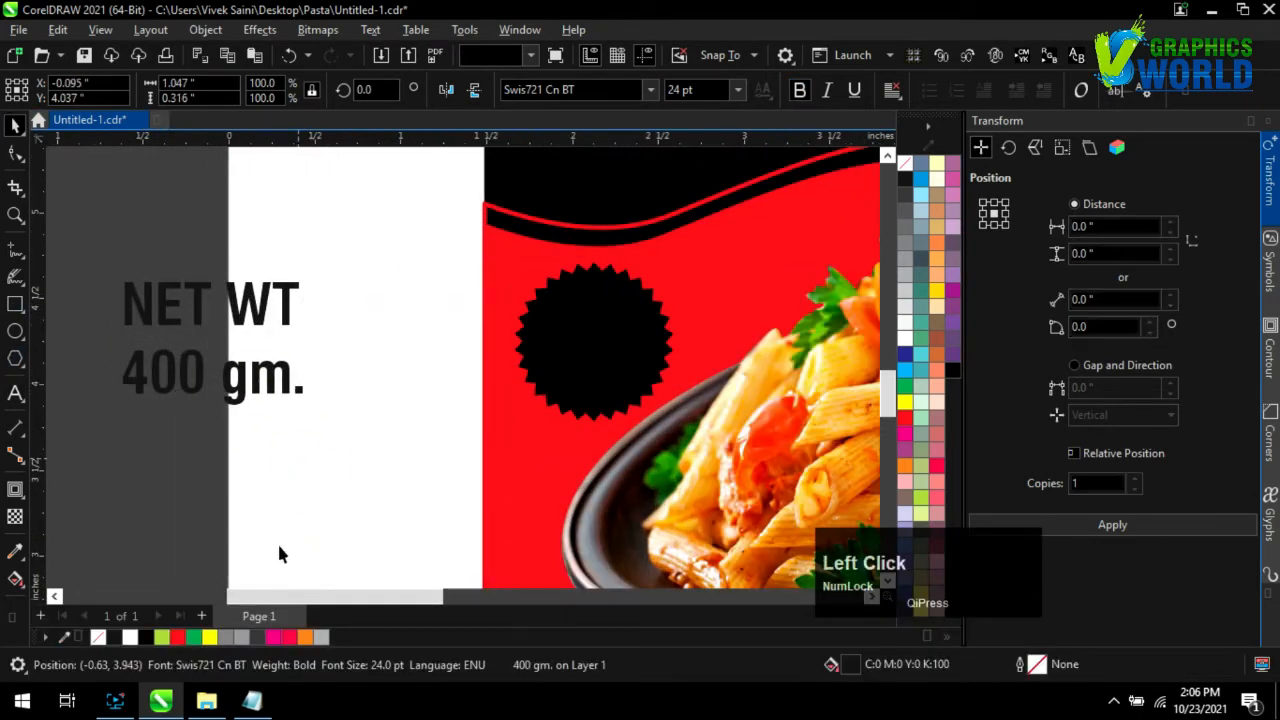
click(308, 414)
drag(365, 440, 396, 436)
drag(336, 396, 305, 372)
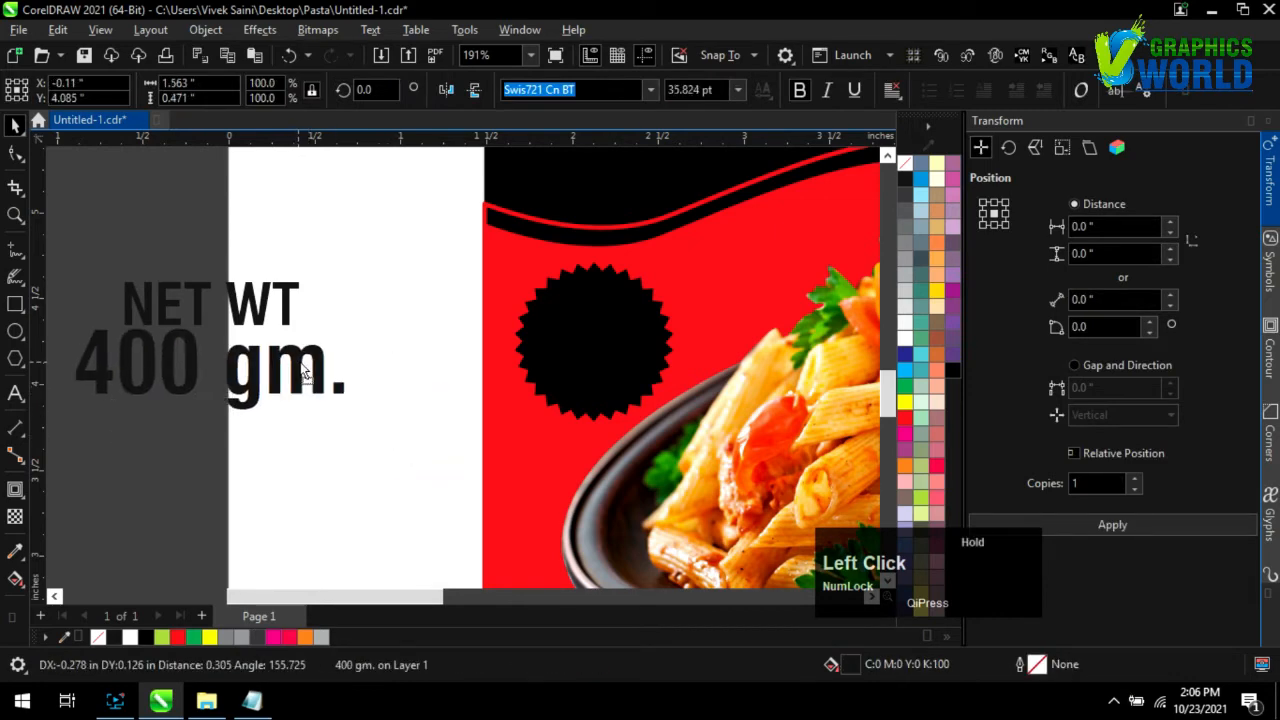
Group the two net weight lines, fill them white and scale the group to about 55.7%
shift+click(287, 313)
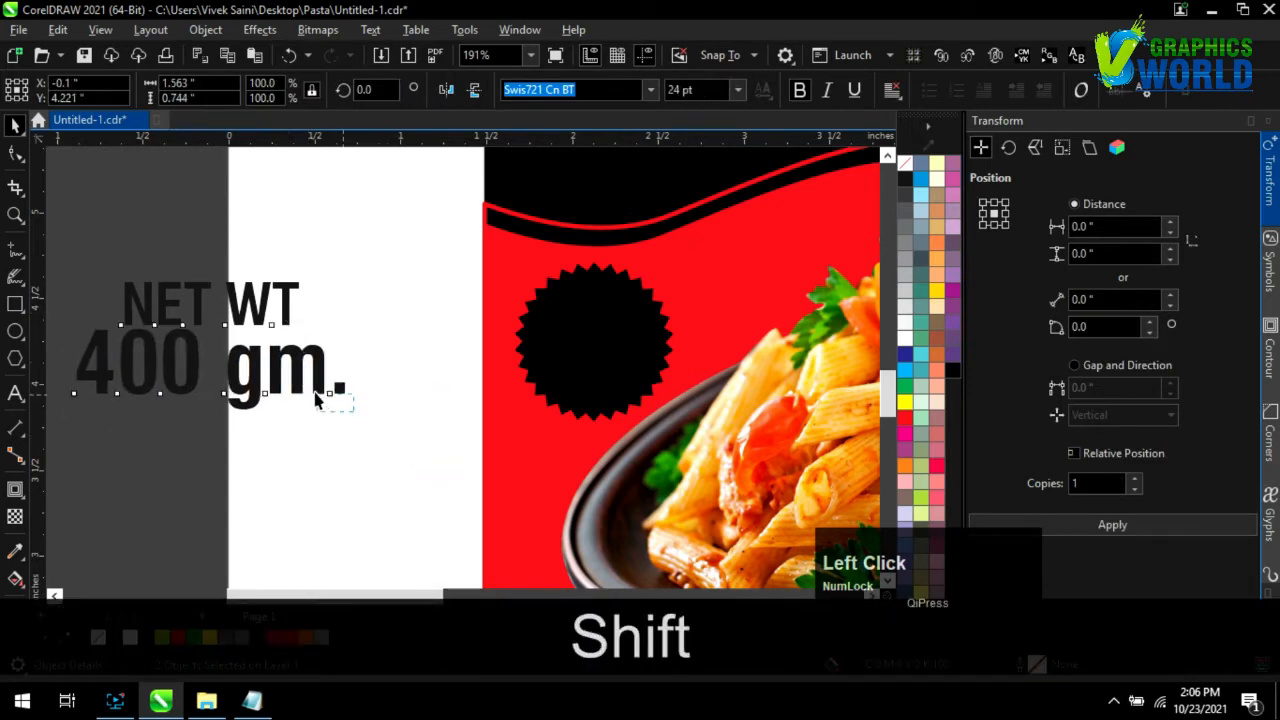
drag(387, 436, 50, 240)
key(ctrl+g)
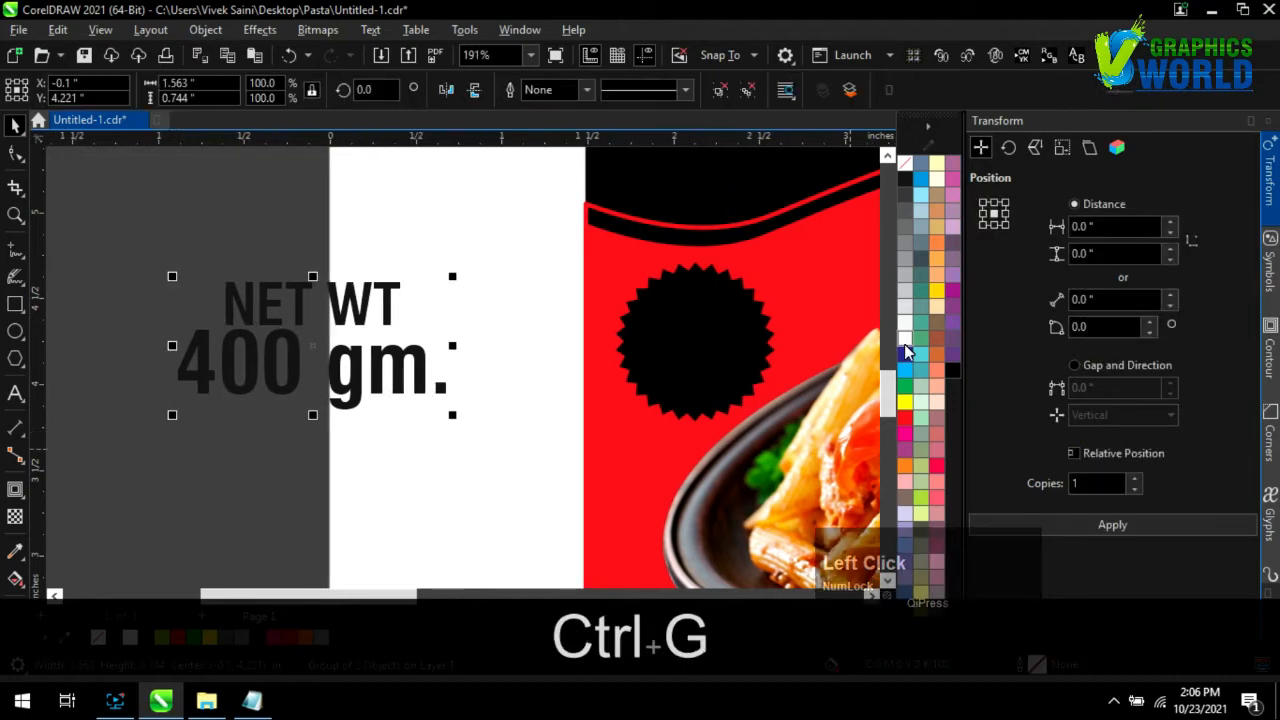
drag(452, 414, 333, 356)
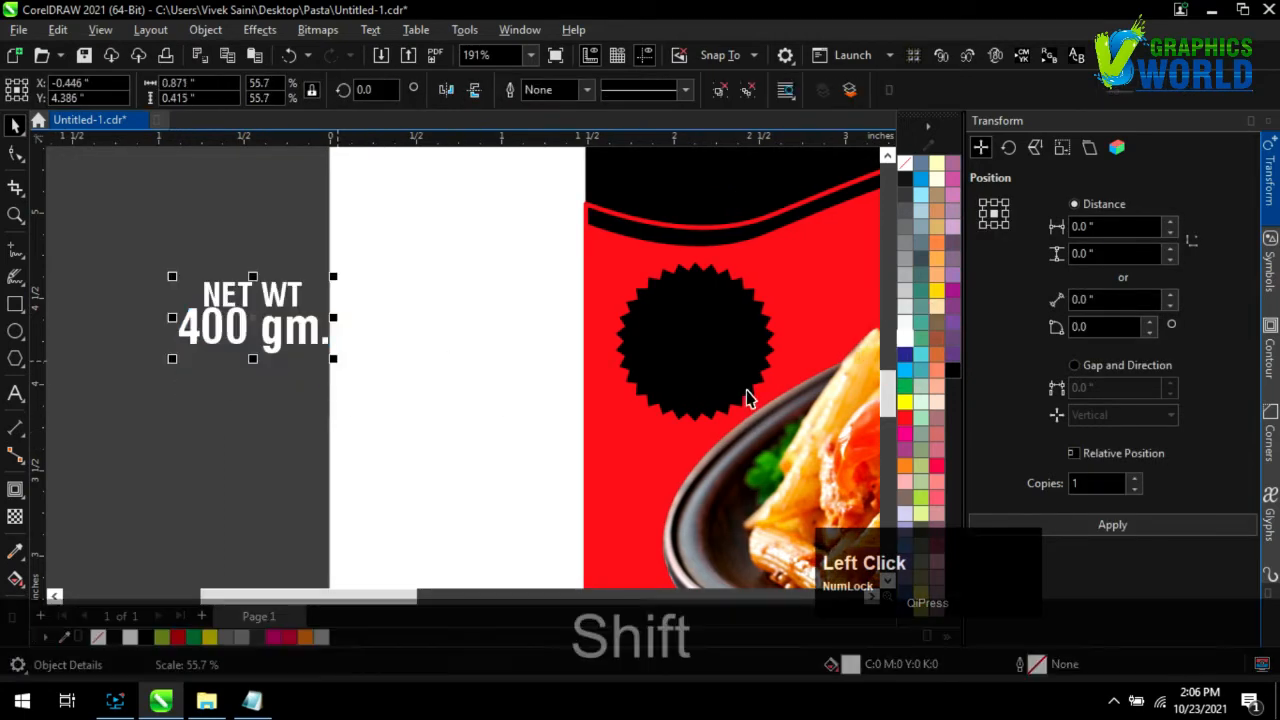
Align the net weight group to the horizontal and vertical centre of the black serrated seal
shift+click(746, 390)
key(c)
key(e)
click(403, 380)
Shrink the net weight group from its centre to about 0.78 by 0.37 inches so it fits inside the seal
scroll(793, 349, up, 3)
scroll(793, 350, up, 3)
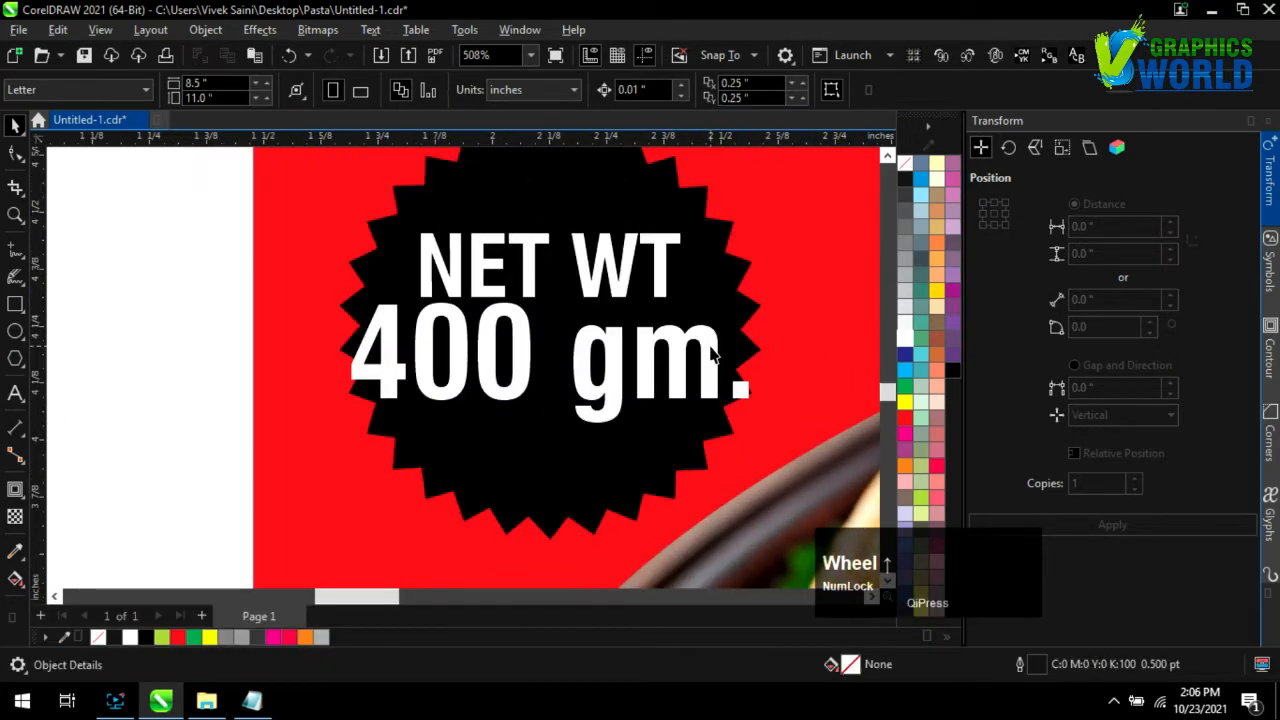
click(714, 363)
scroll(471, 346, down, 2)
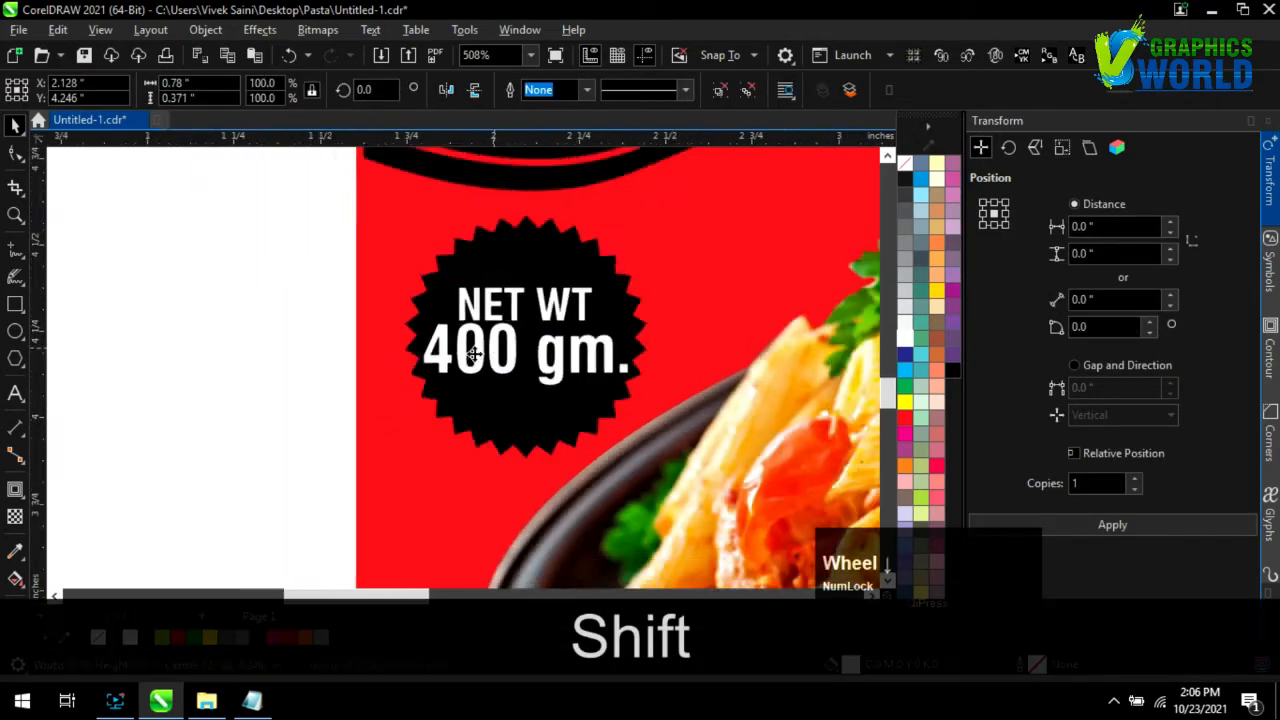
click(228, 345)
scroll(228, 345, down, 2)
Ungroup the net weight text inside the seal
scroll(465, 344, up, 3)
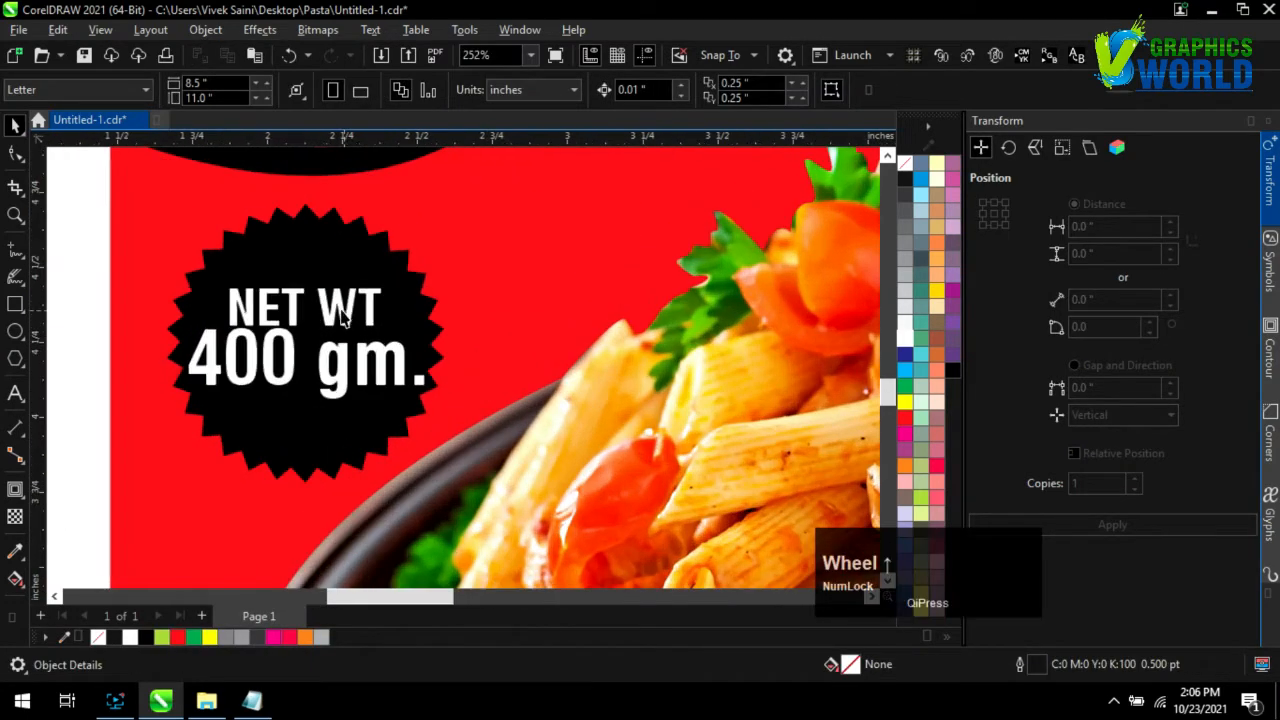
right_click(340, 320)
click(398, 166)
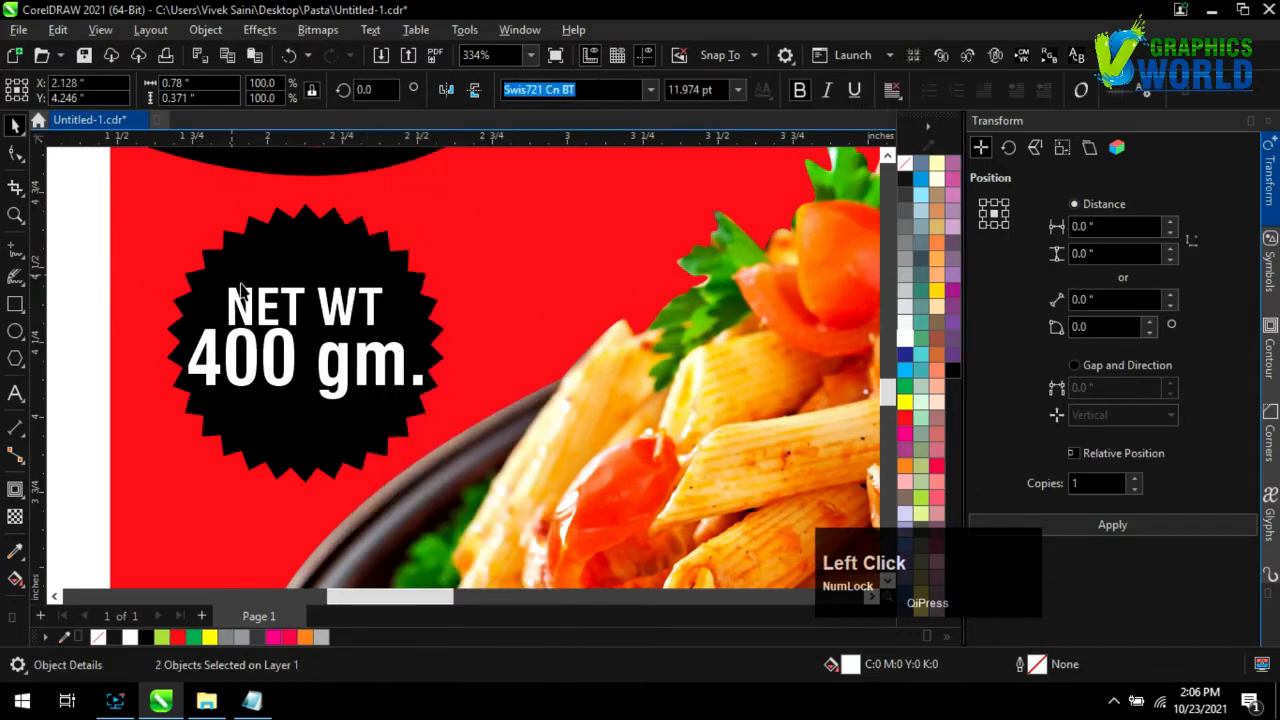
Remove the bold weight from "NET WT" and nudge it up 0.03 inches above "400 gm."
click(330, 305)
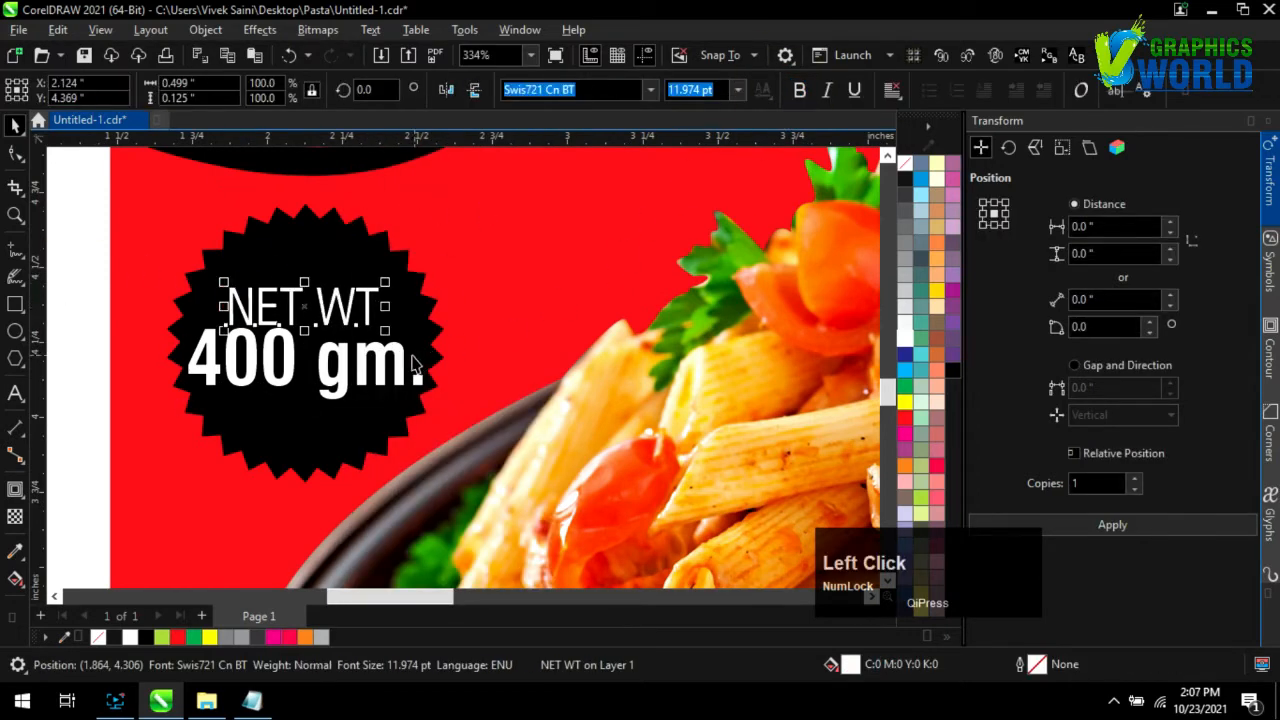
key(Up)
key(Up)
key(Up)
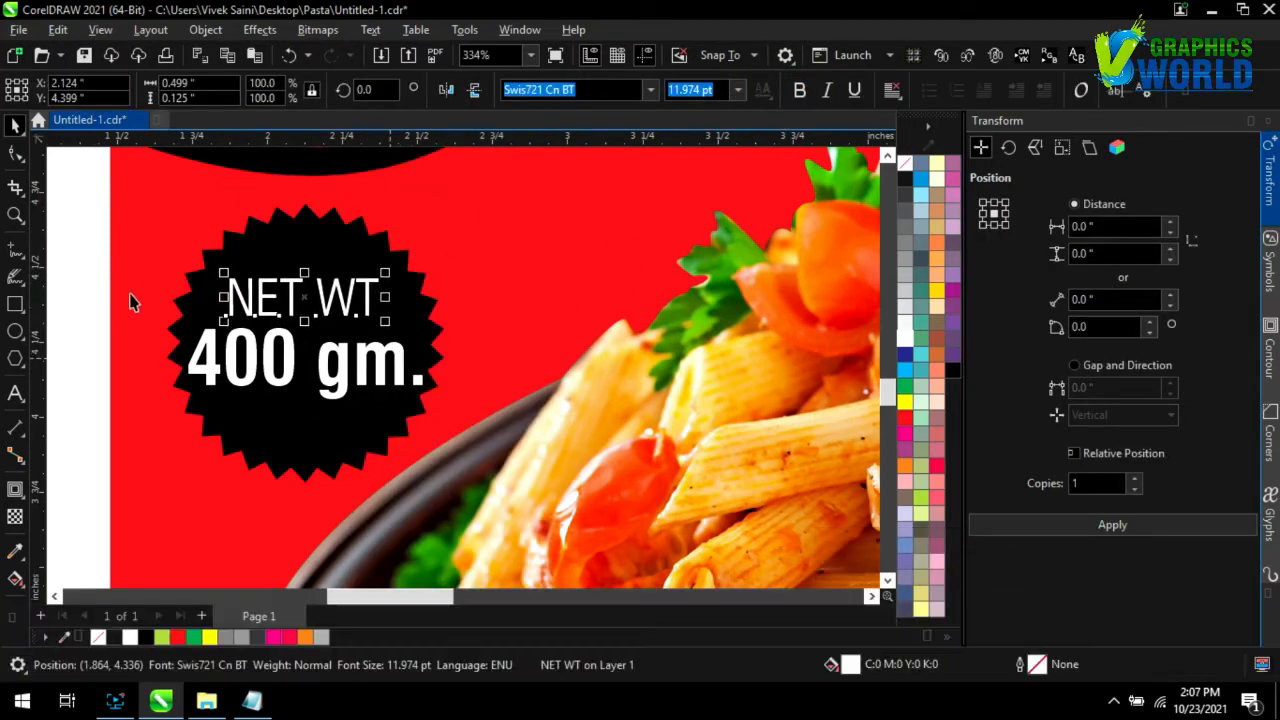
Save the package design with the net weight seal in place
scroll(357, 420, down, 3)
scroll(277, 421, up, 1)
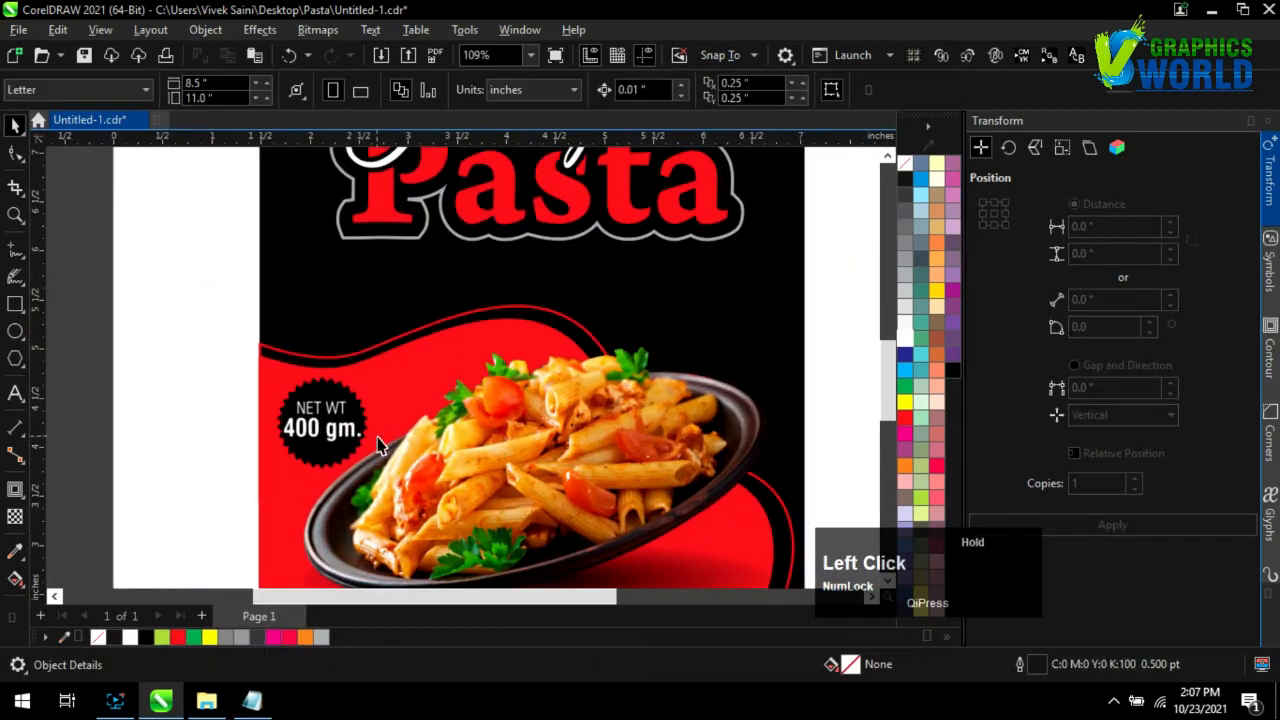
drag(377, 452, 379, 456)
scroll(345, 430, up, 2)
drag(389, 357, 370, 358)
scroll(166, 443, down, 4)
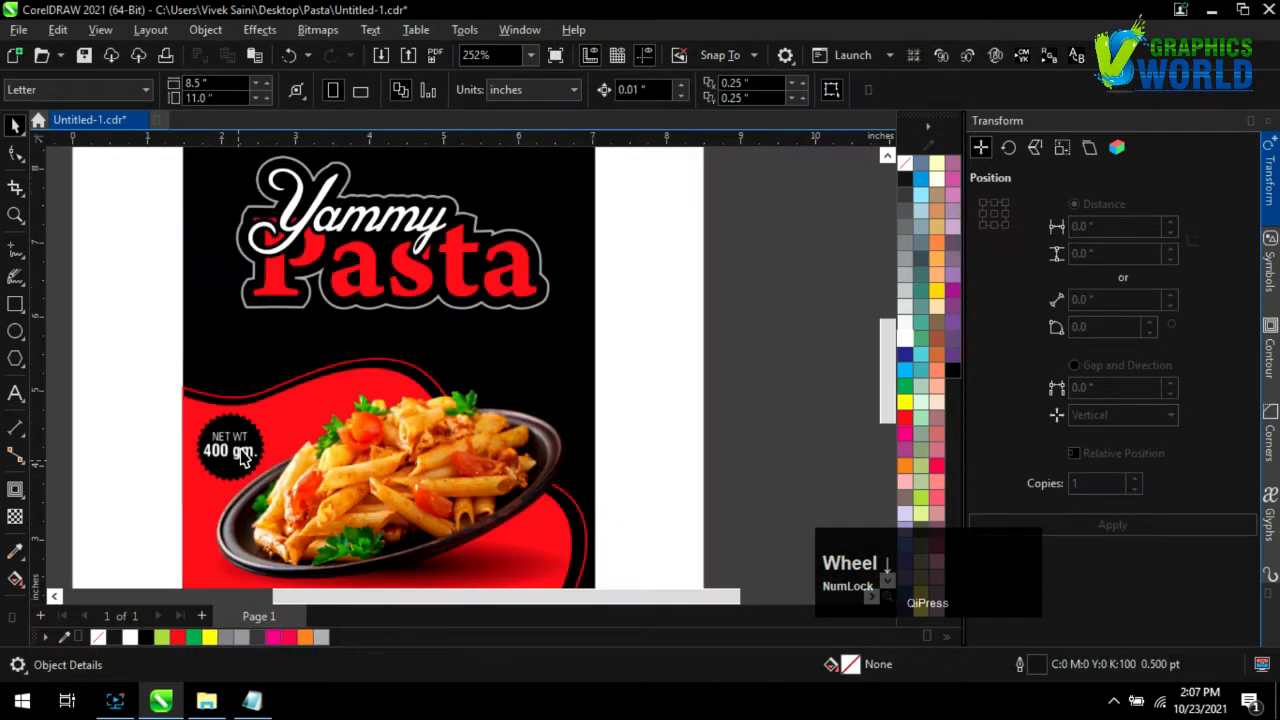
key(ctrl+s)
scroll(626, 386, down, 1)
scroll(626, 386, up, 1)
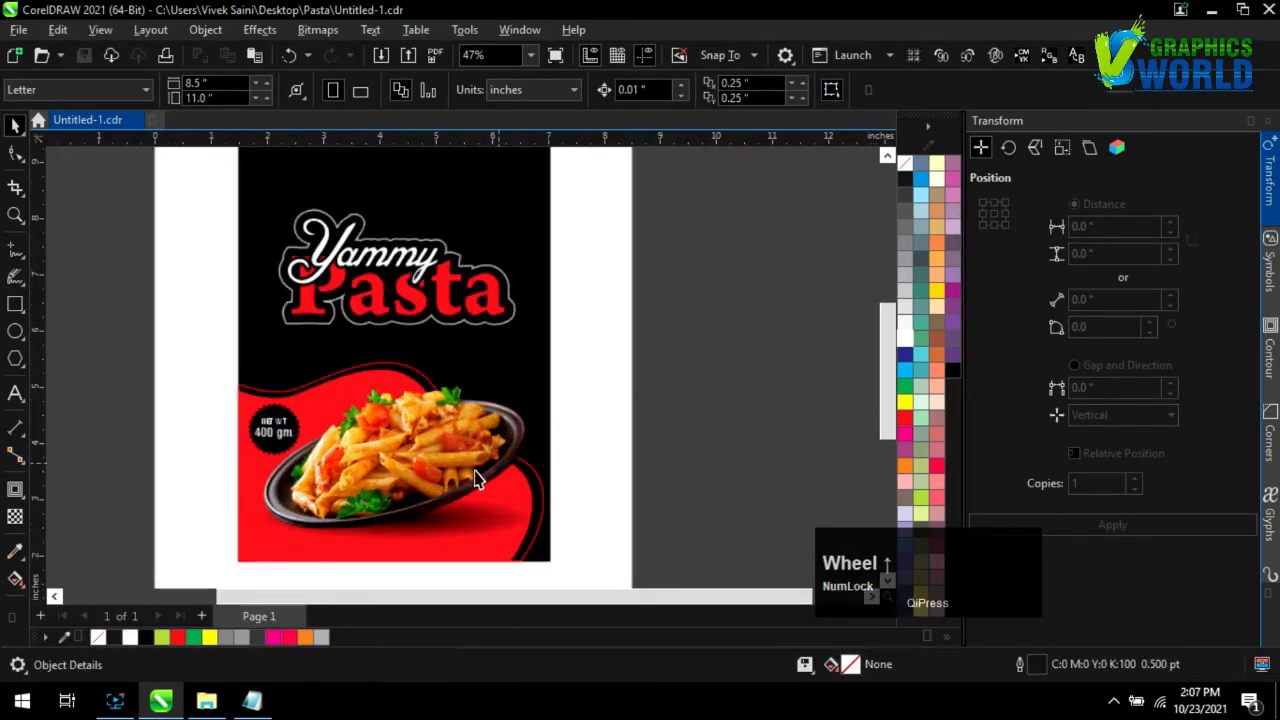
Import the coriander leaf and "pasta" images together from the Pasta folder onto the page
click(210, 703)
click(516, 150)
ctrl+click(313, 150)
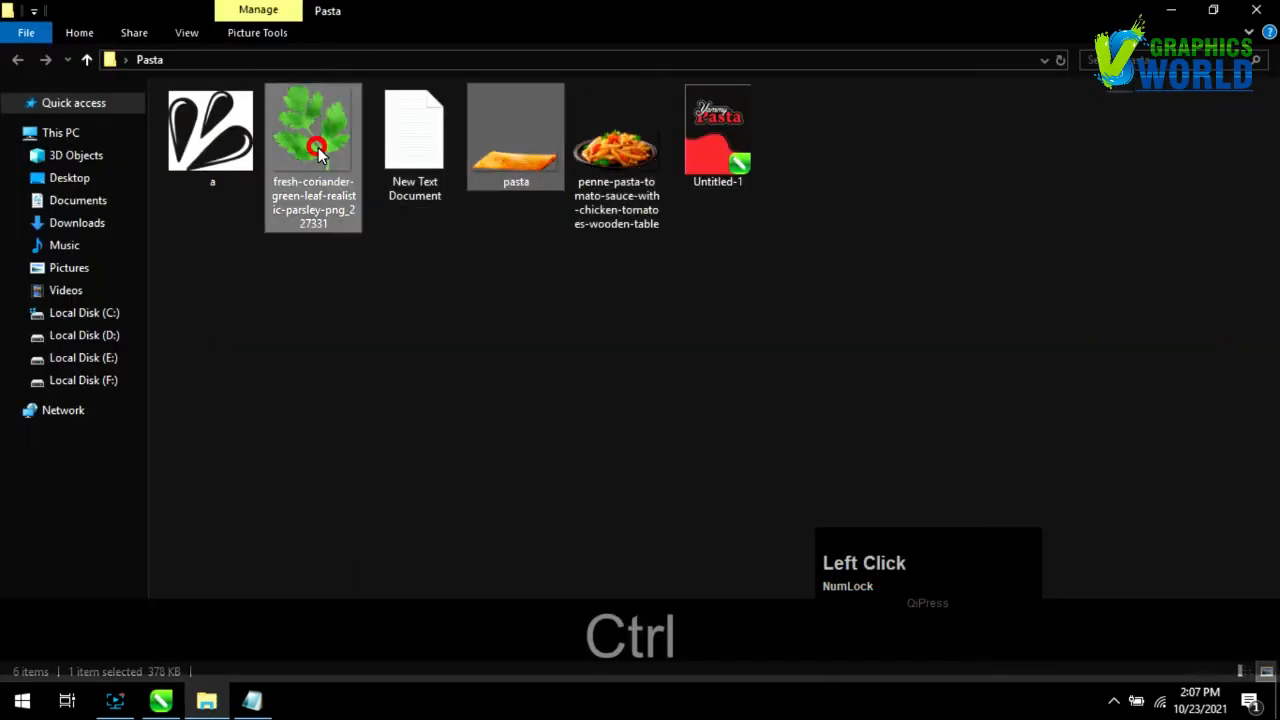
ctrl+click(509, 165)
drag(509, 165, 640, 420)
scroll(742, 525, down, 1)
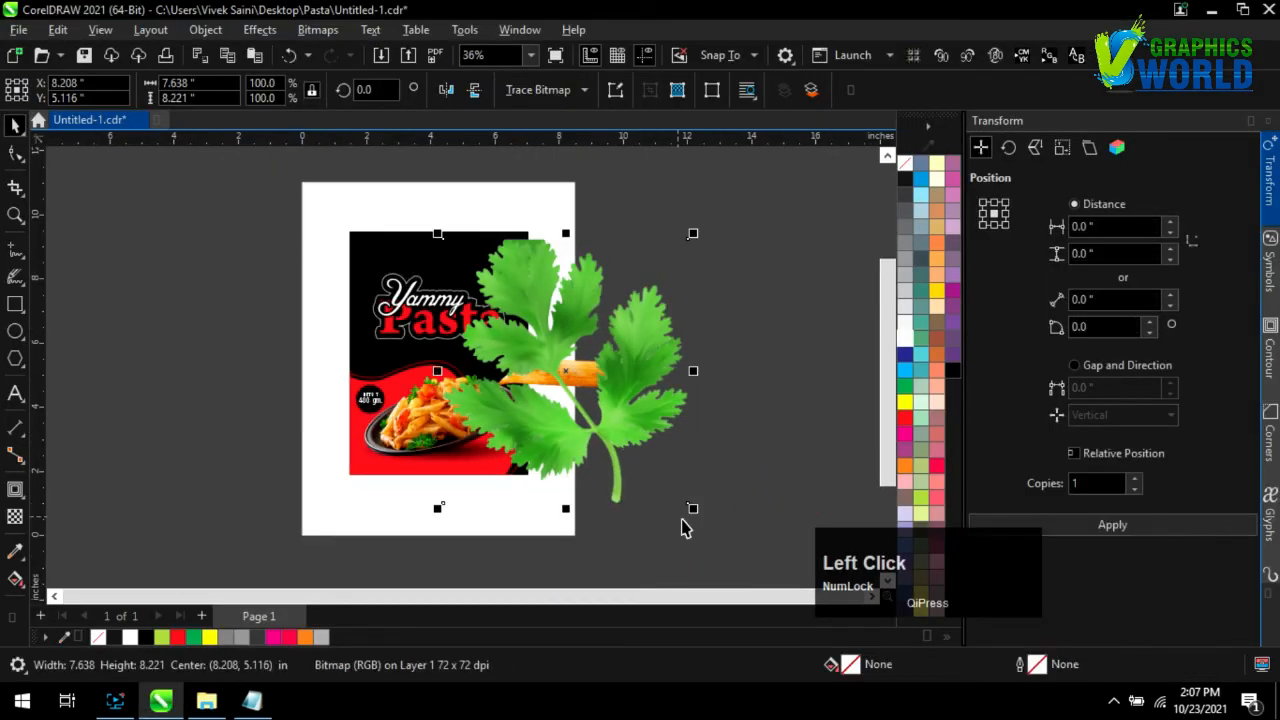
Shrink the coriander leaf to about 0.50 by 0.54 inches, rotate it about 20.5 degrees and place it above the dish
drag(686, 520, 420, 374)
scroll(420, 374, up, 4)
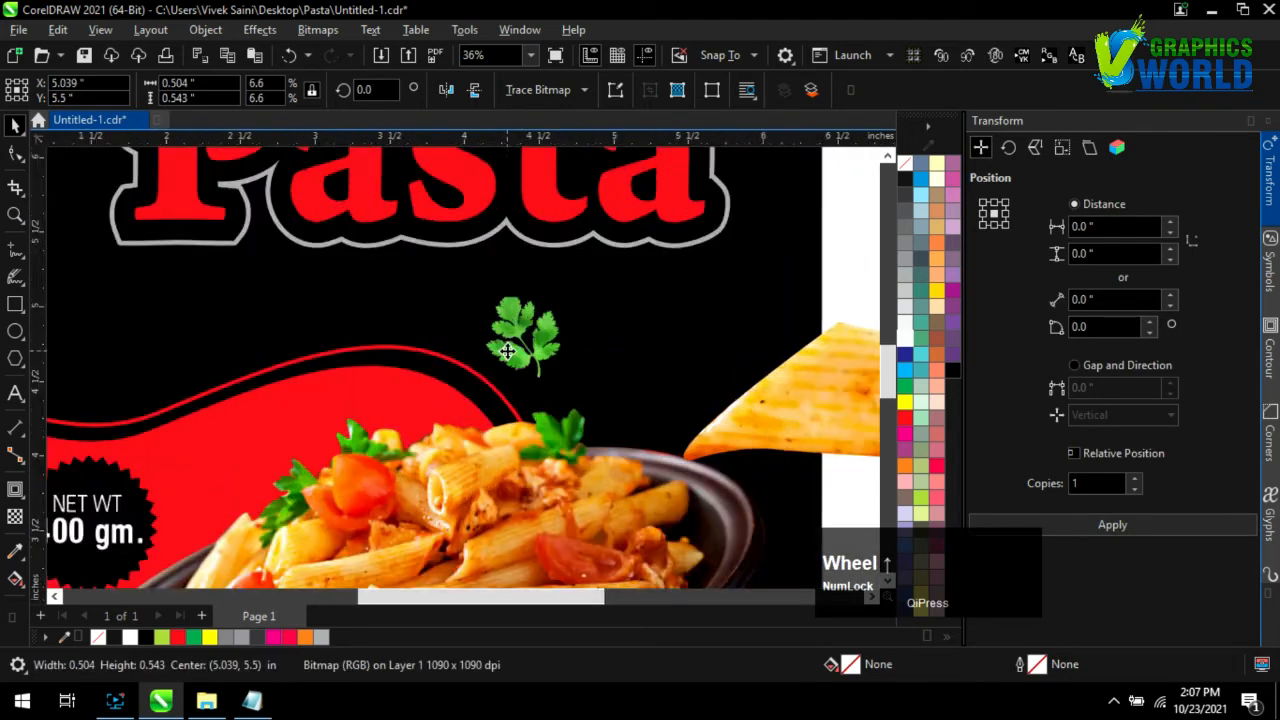
click(530, 345)
drag(575, 392, 672, 410)
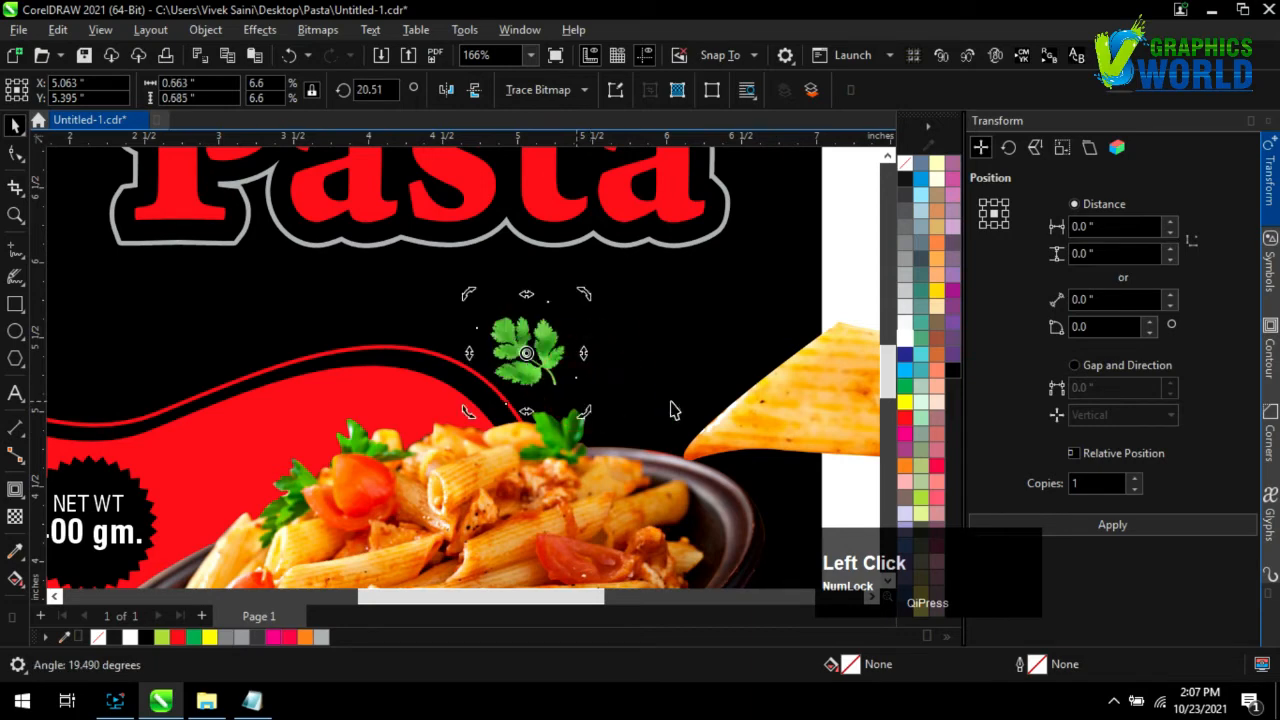
drag(552, 362, 549, 346)
scroll(547, 376, down, 2)
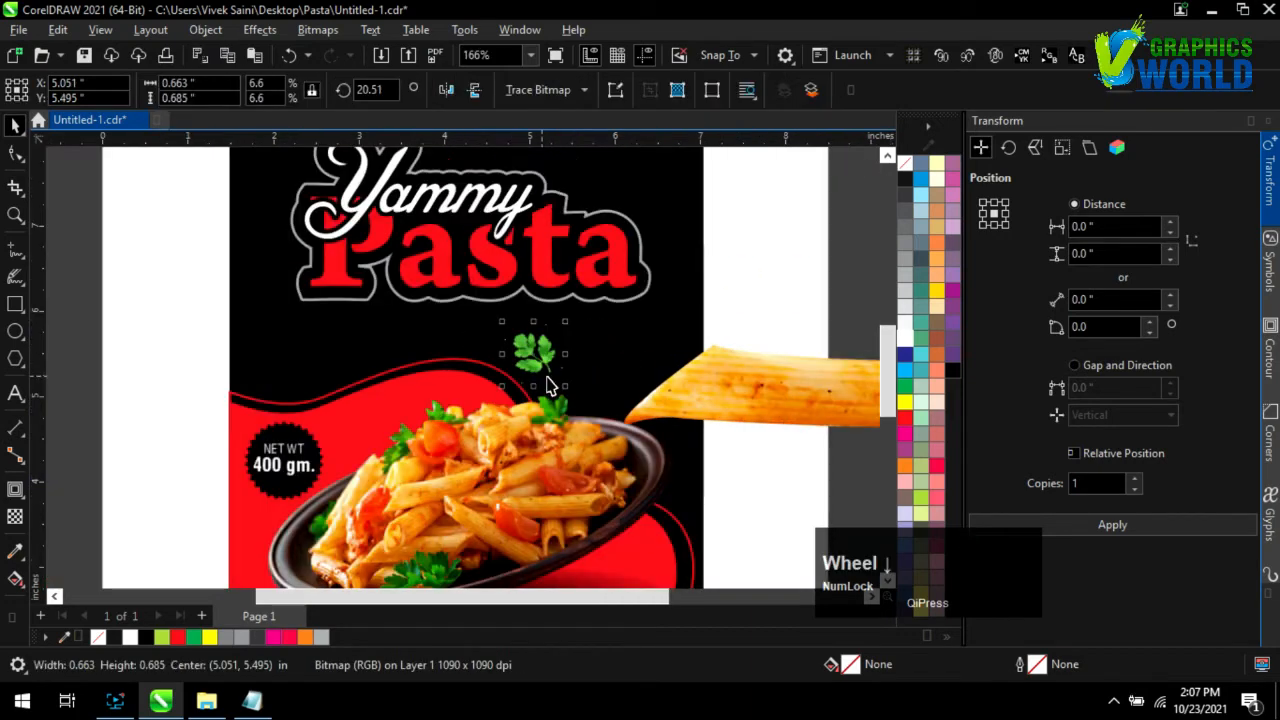
Shrink the single penne piece, rotate it to about 31.4 degrees and place it above the dish beside the leaf
drag(721, 403, 565, 413)
click(769, 403)
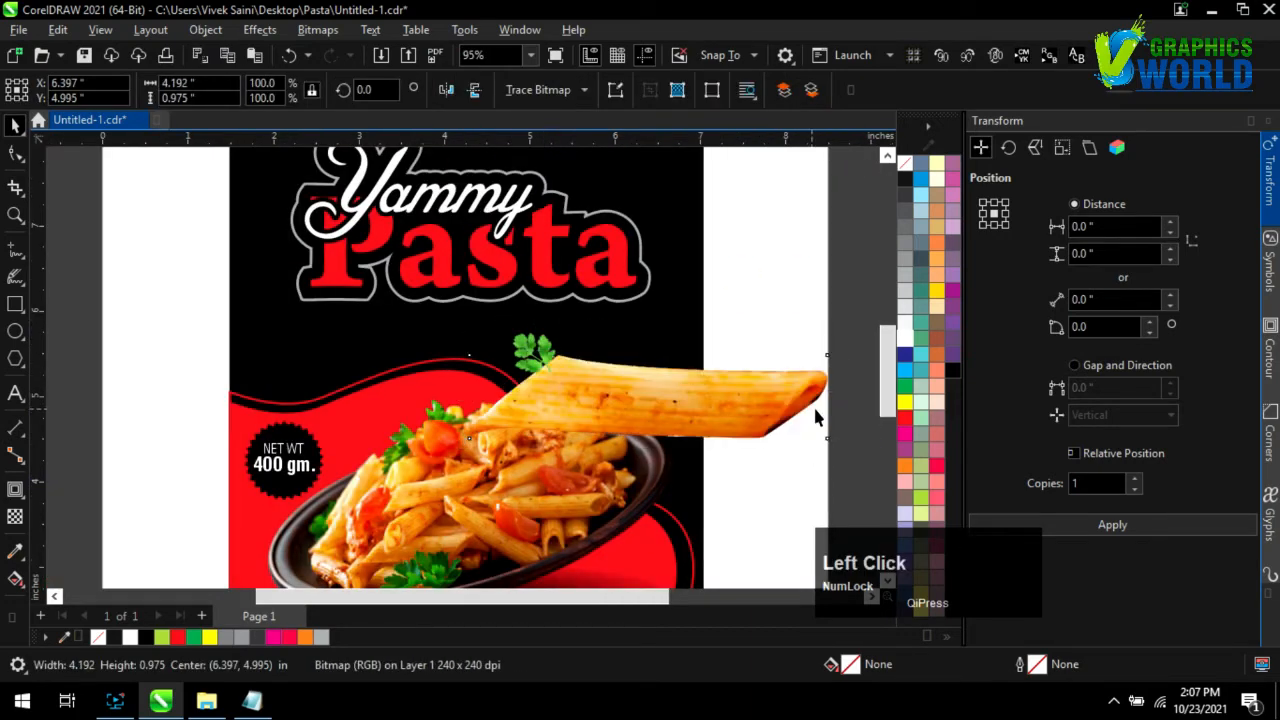
drag(831, 397, 590, 381)
click(629, 423)
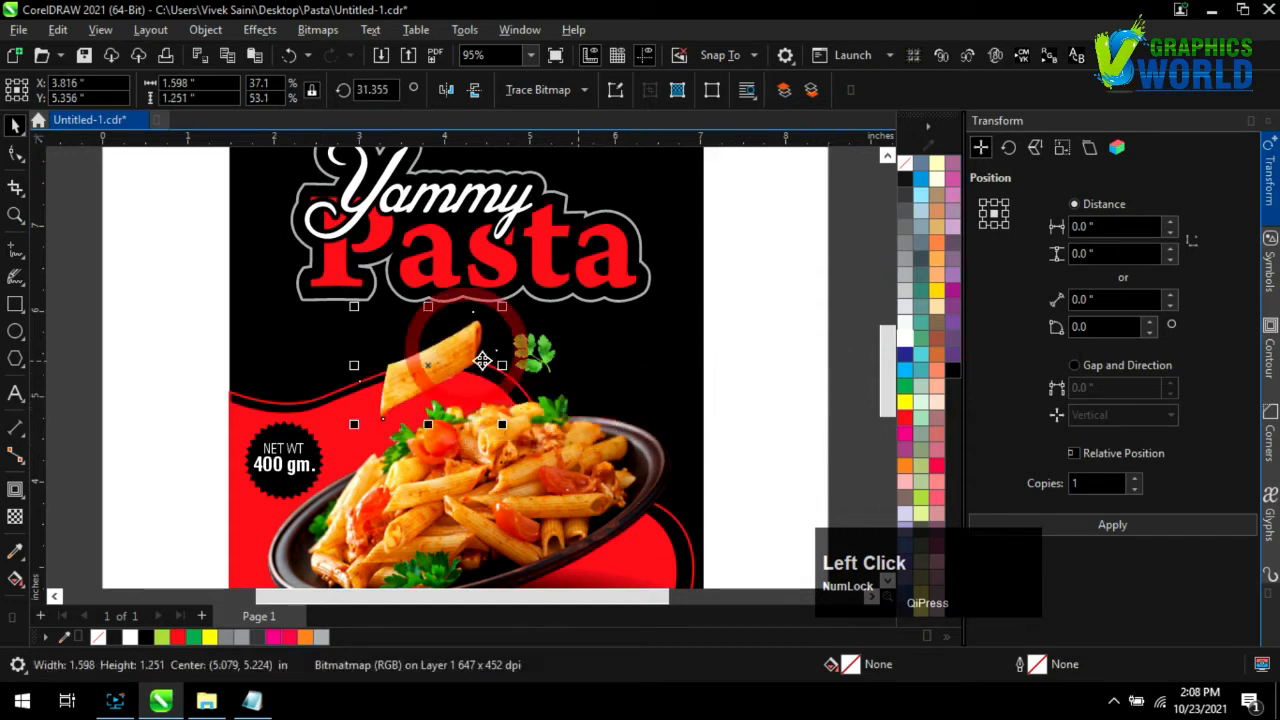
click(786, 448)
Scale the penne piece above the dish down slightly more and rotate it to about 39.8 degrees
scroll(463, 432, down, 2)
scroll(566, 358, up, 3)
click(403, 410)
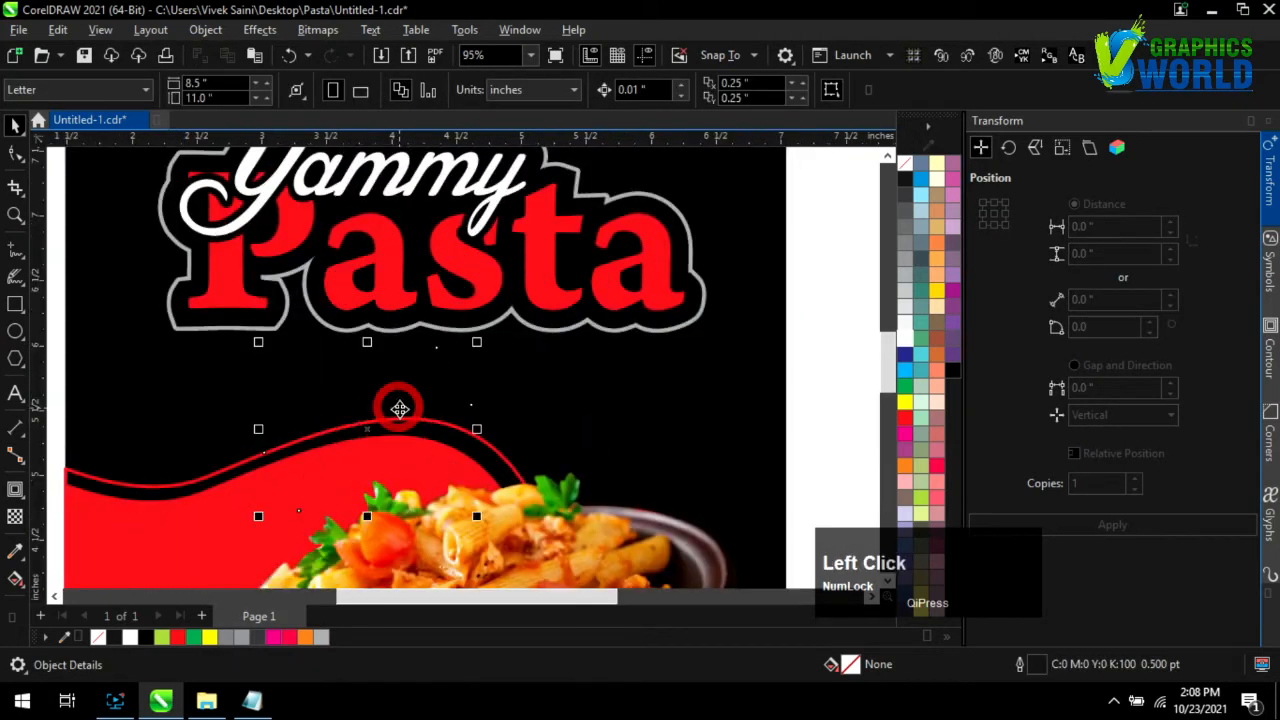
drag(477, 341, 441, 358)
click(429, 391)
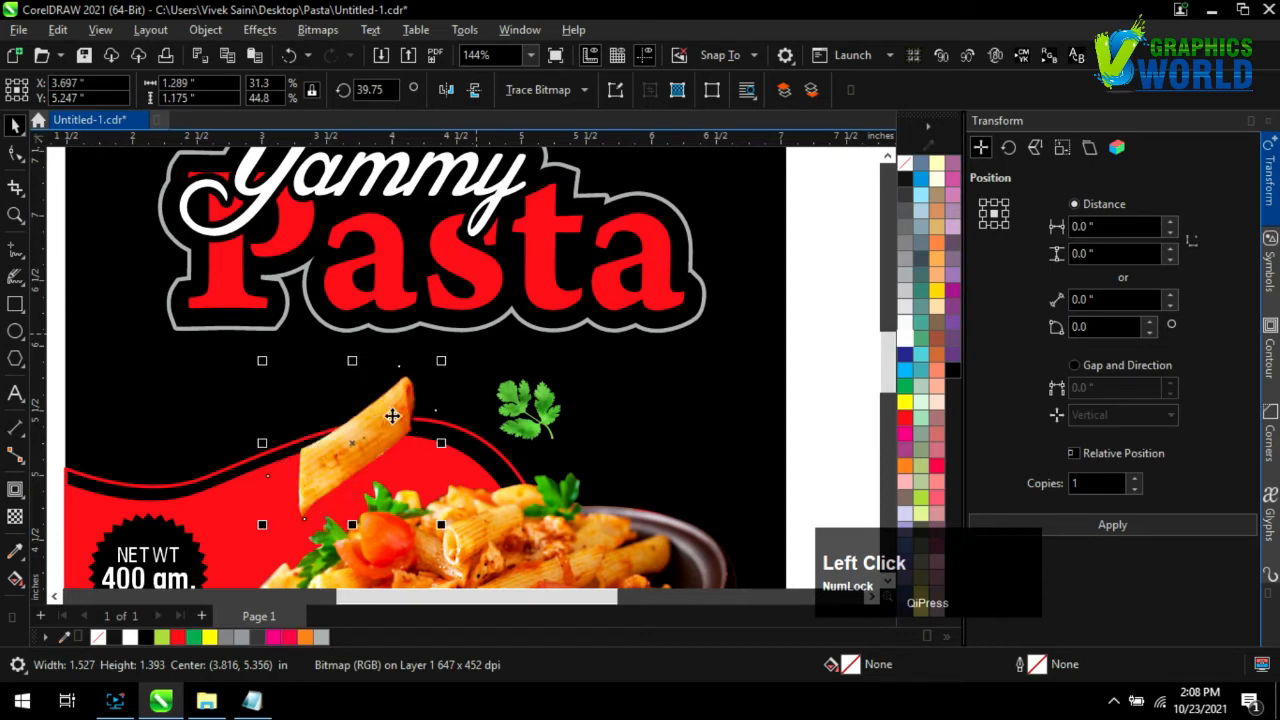
Copy the penne piece to the area beside the package, enlarged and rotated to about 20.8 degrees
drag(394, 417, 698, 340)
scroll(383, 446, down, 3)
click(651, 454)
click(390, 421)
click(1050, 526)
scroll(668, 341, up, 2)
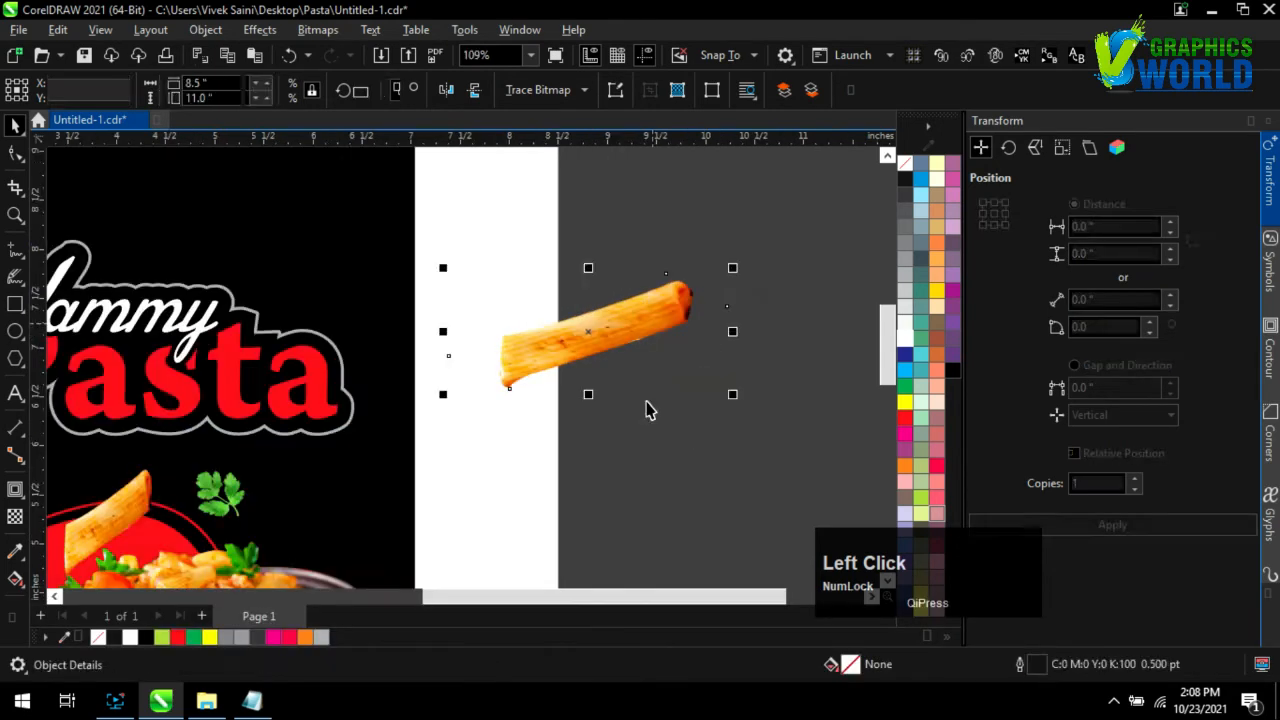
Apply a Gaussian Blur with a radius of 10.4 pixels to the enlarged penne copy
click(263, 32)
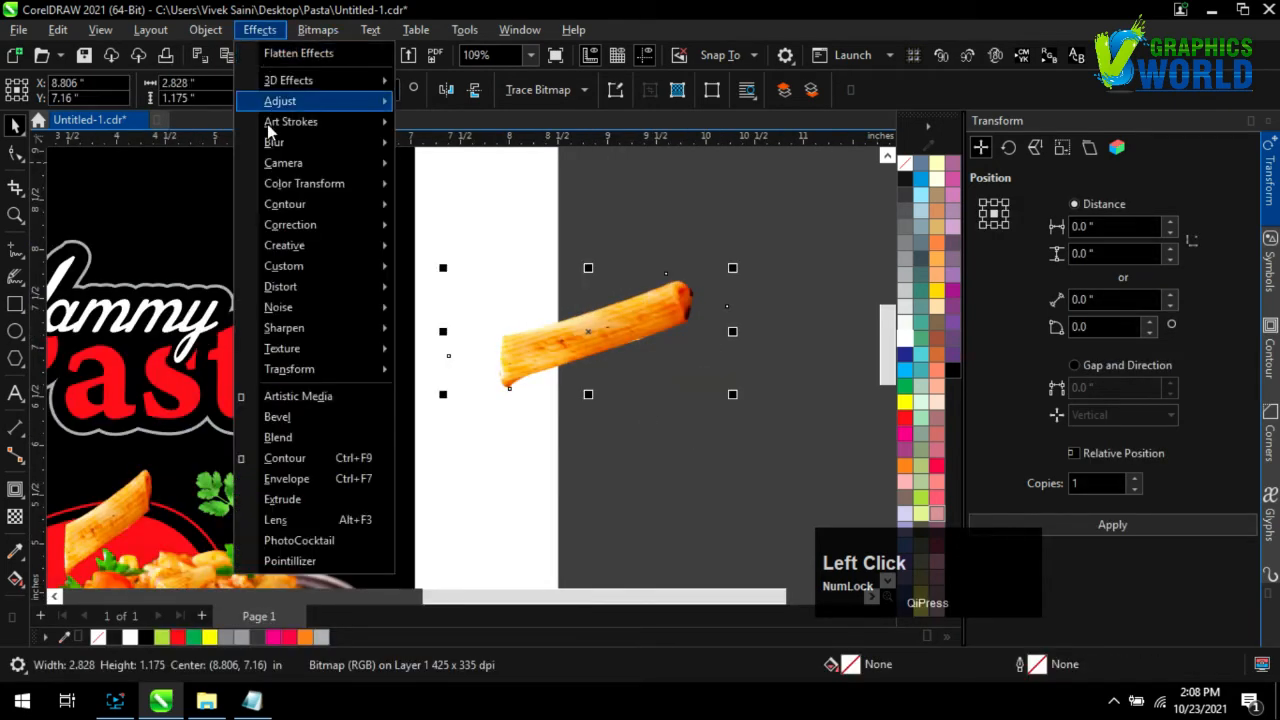
mouse_move(280, 142)
click(437, 188)
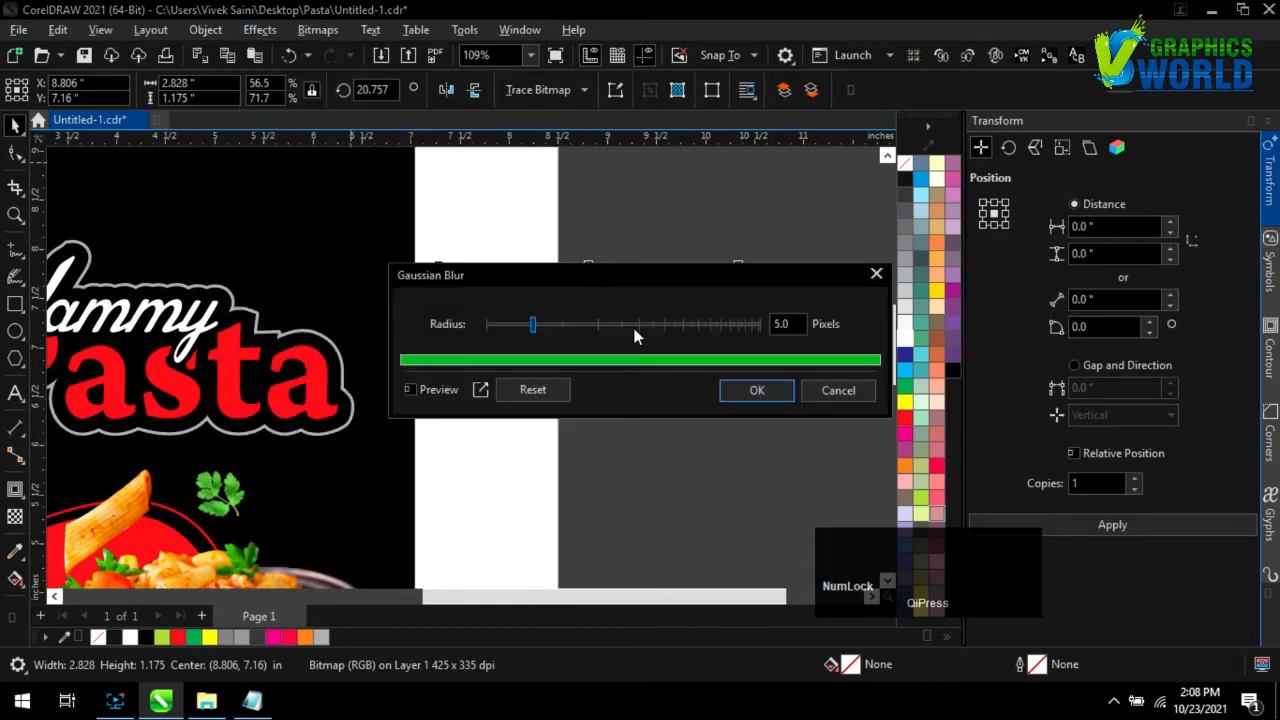
drag(631, 283, 752, 419)
drag(650, 455, 690, 455)
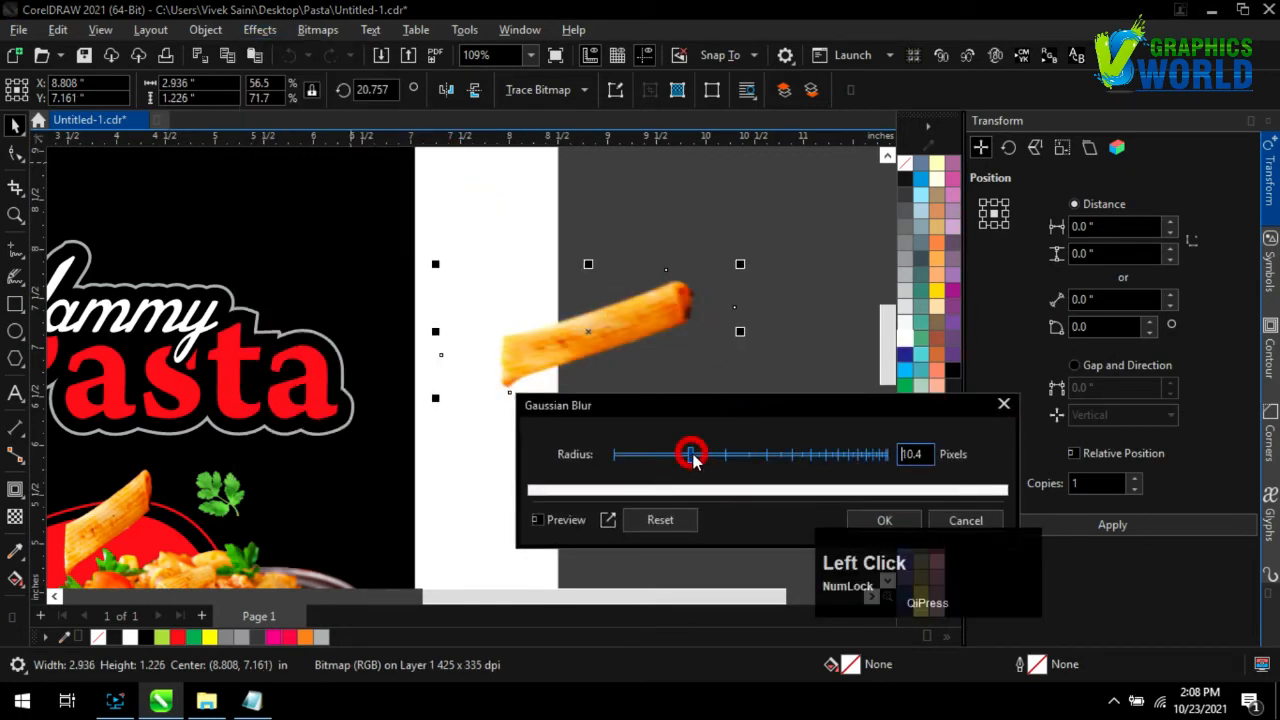
click(884, 520)
scroll(757, 466, down, 3)
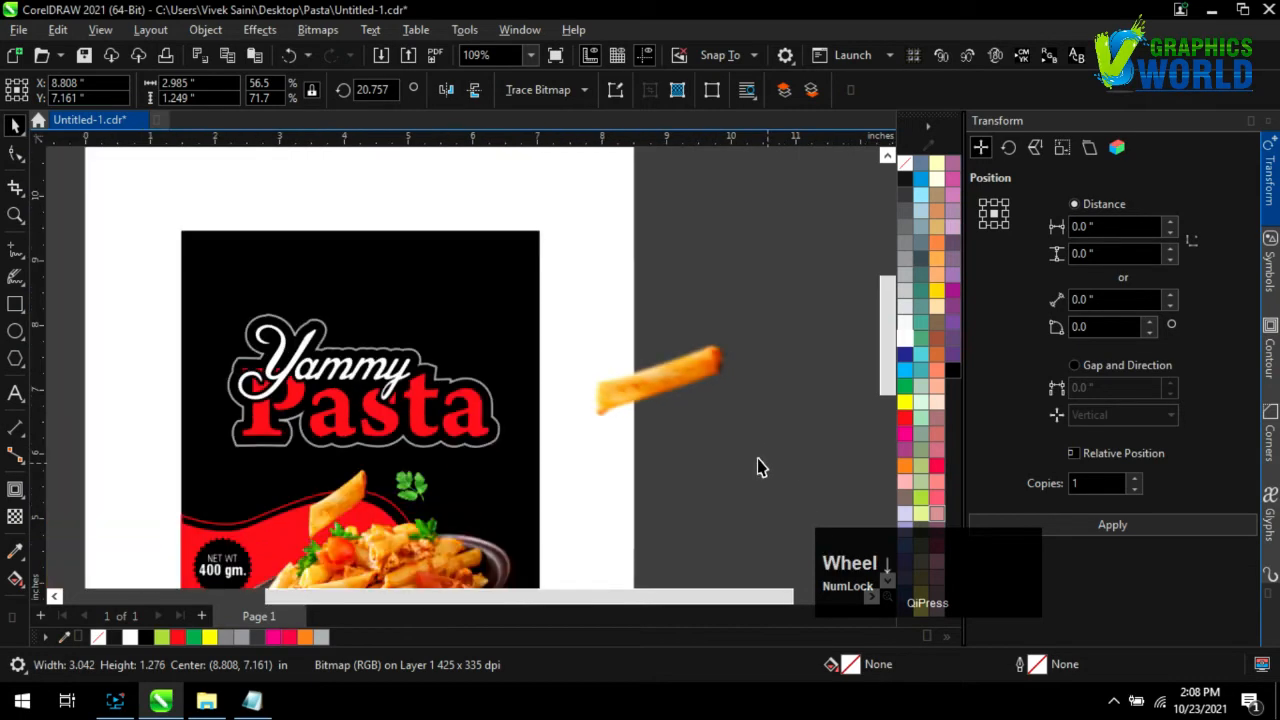
Place the blurred penne, rotated, across the package's upper right edge and add a mirrored copy at its upper left corner
click(677, 374)
drag(677, 374, 570, 302)
click(571, 312)
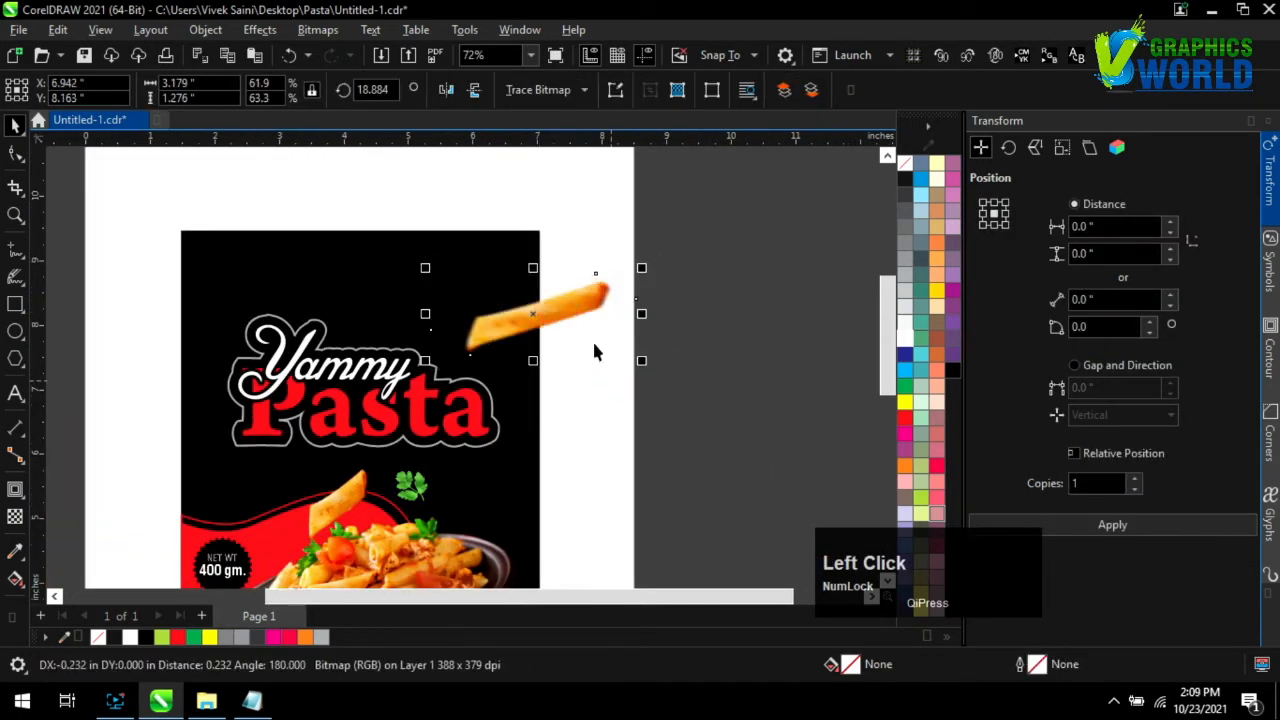
drag(633, 352, 188, 220)
click(543, 300)
click(1058, 526)
click(447, 87)
PowerClip both blurred penne pieces inside the black package background
shift+right_click(586, 279)
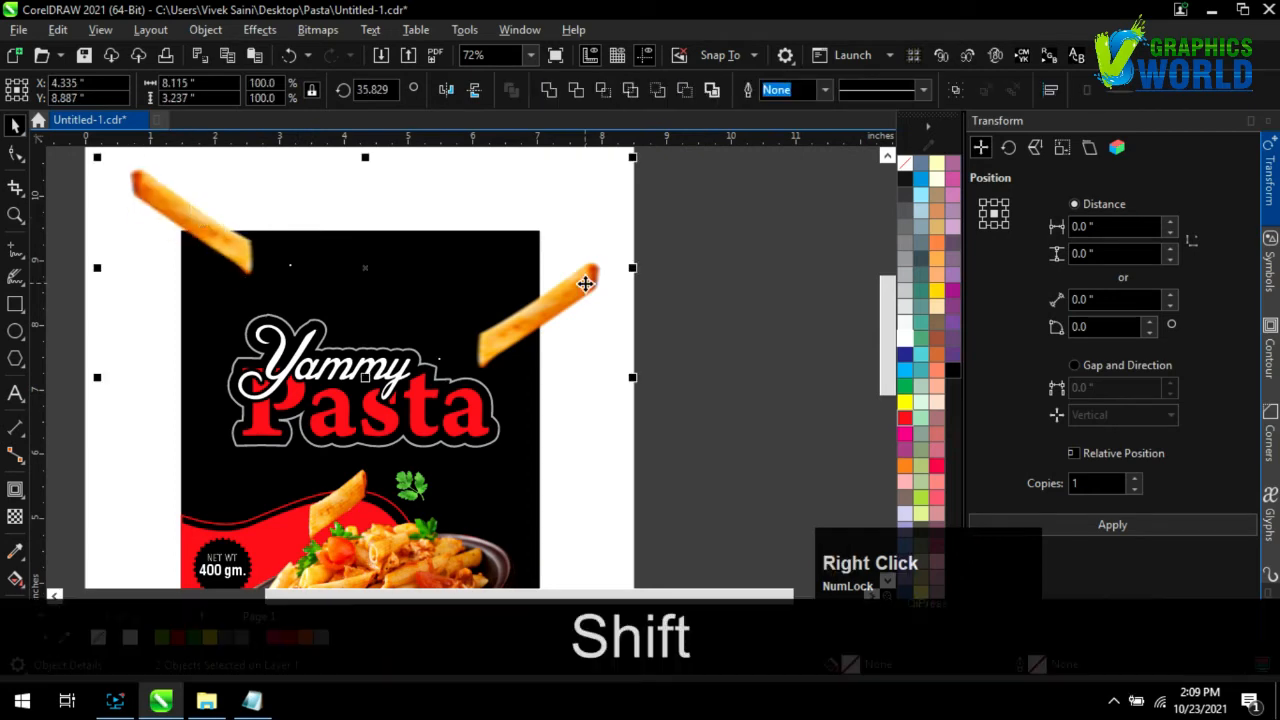
click(650, 403)
click(520, 320)
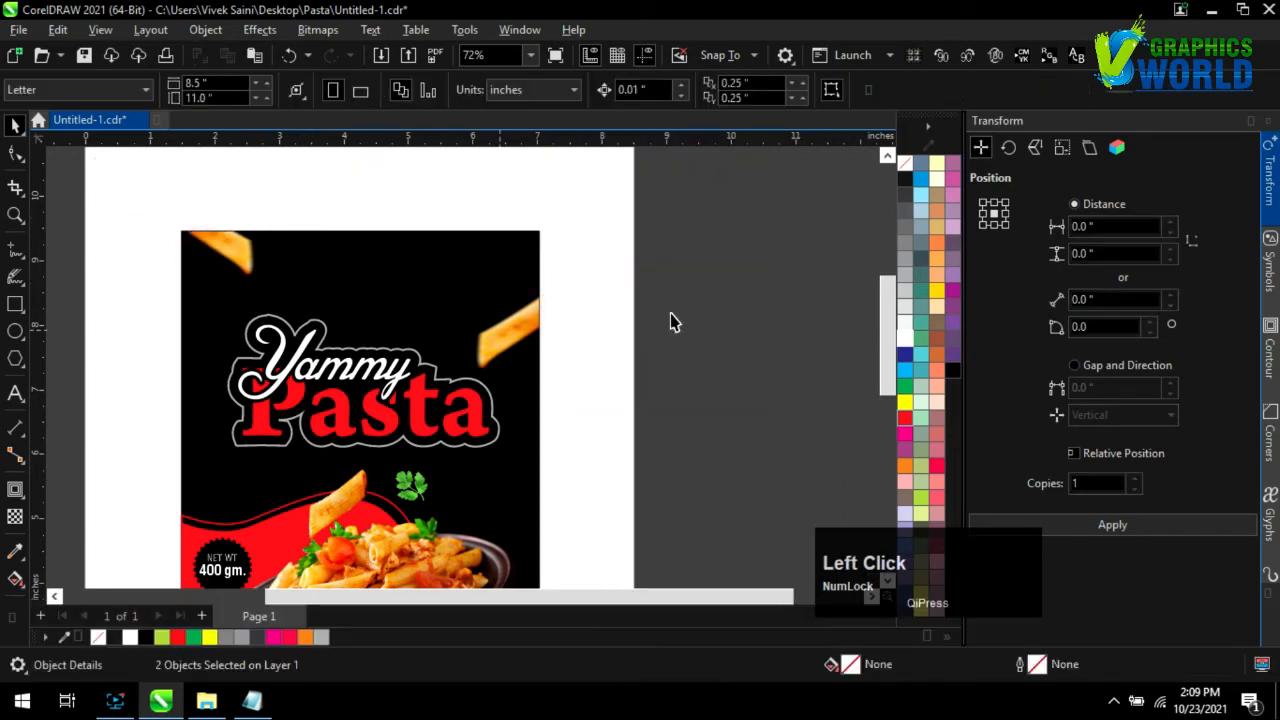
scroll(658, 300, down, 3)
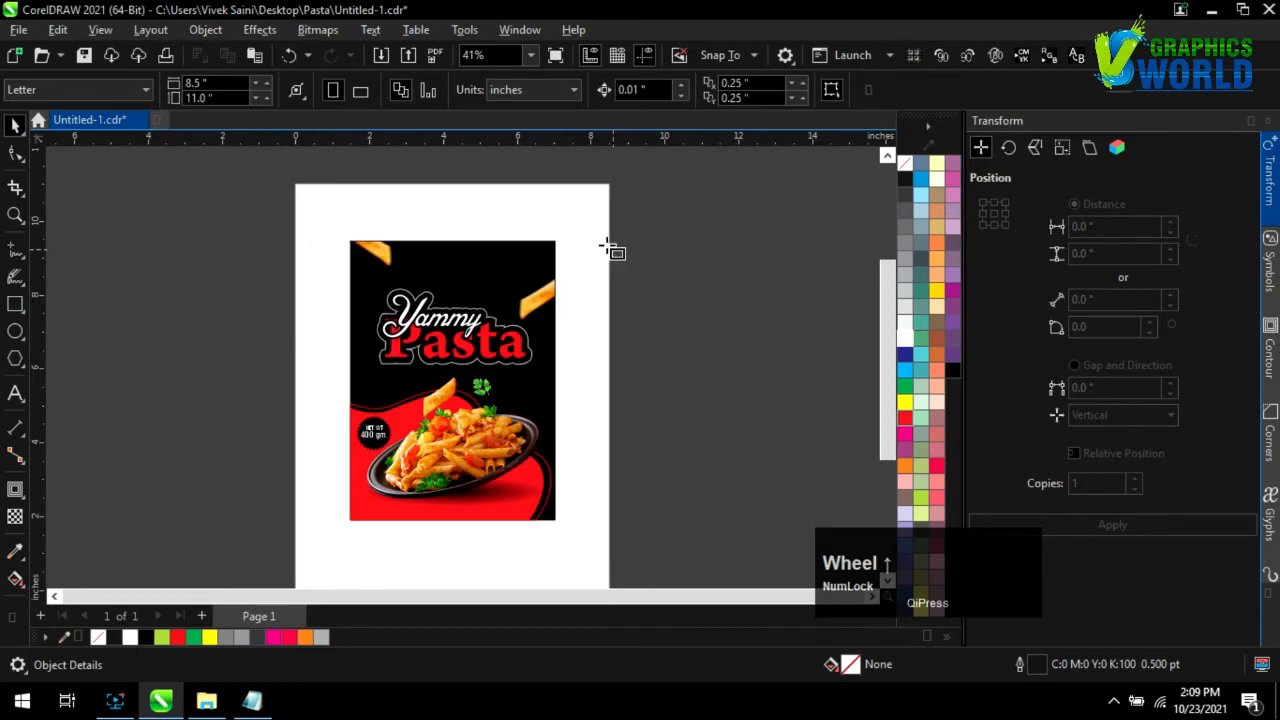
Draw a white square about 0.365 inches wide without outline above the penne piece at the package's right edge
scroll(612, 250, up, 4)
key(F6)
drag(442, 264, 494, 316)
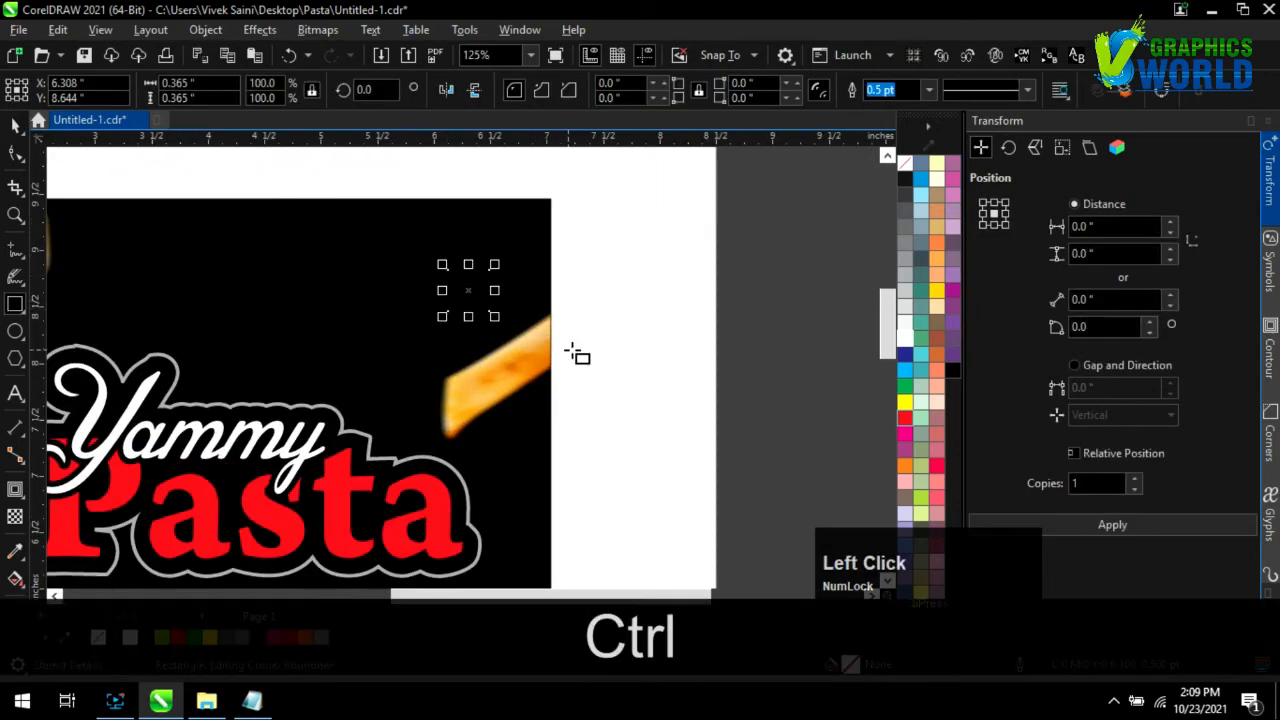
right_click(905, 163)
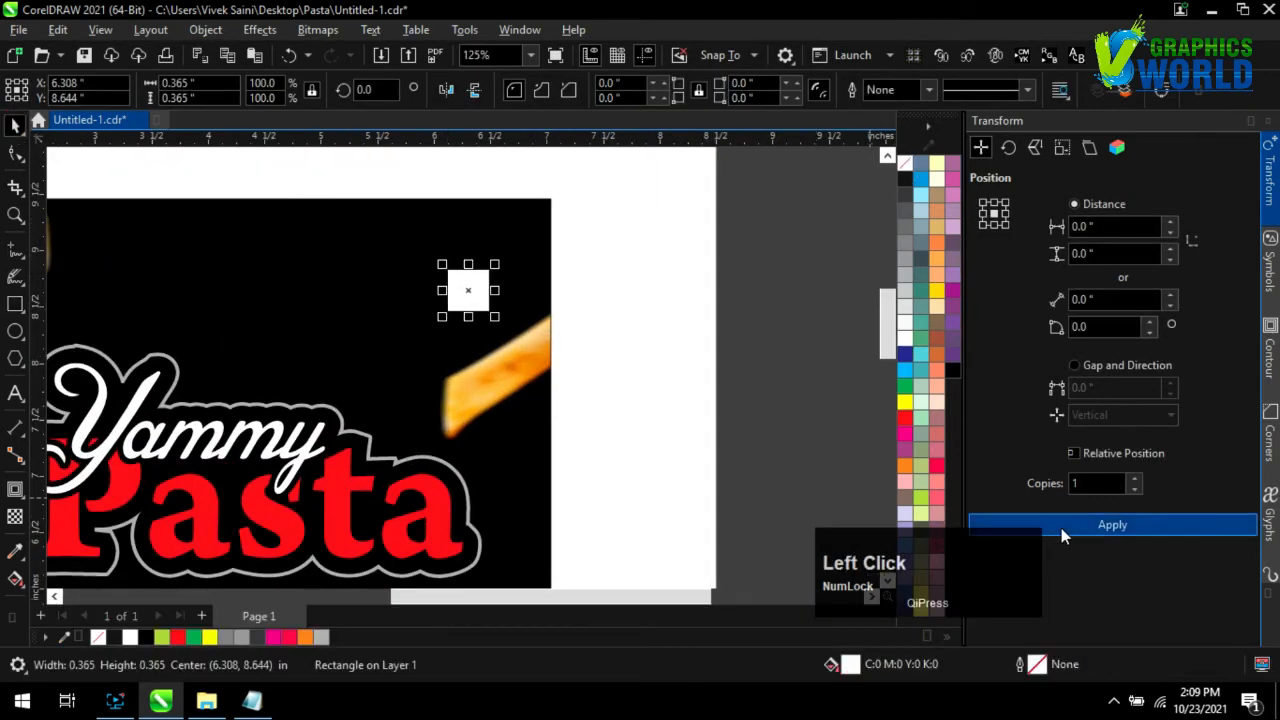
Shrink a duplicate of the white square from its centre to about 0.296 inches and give it a 2.0 pt green outline
scroll(503, 294, up, 4)
drag(604, 380, 590, 364)
right_click(905, 386)
click(928, 90)
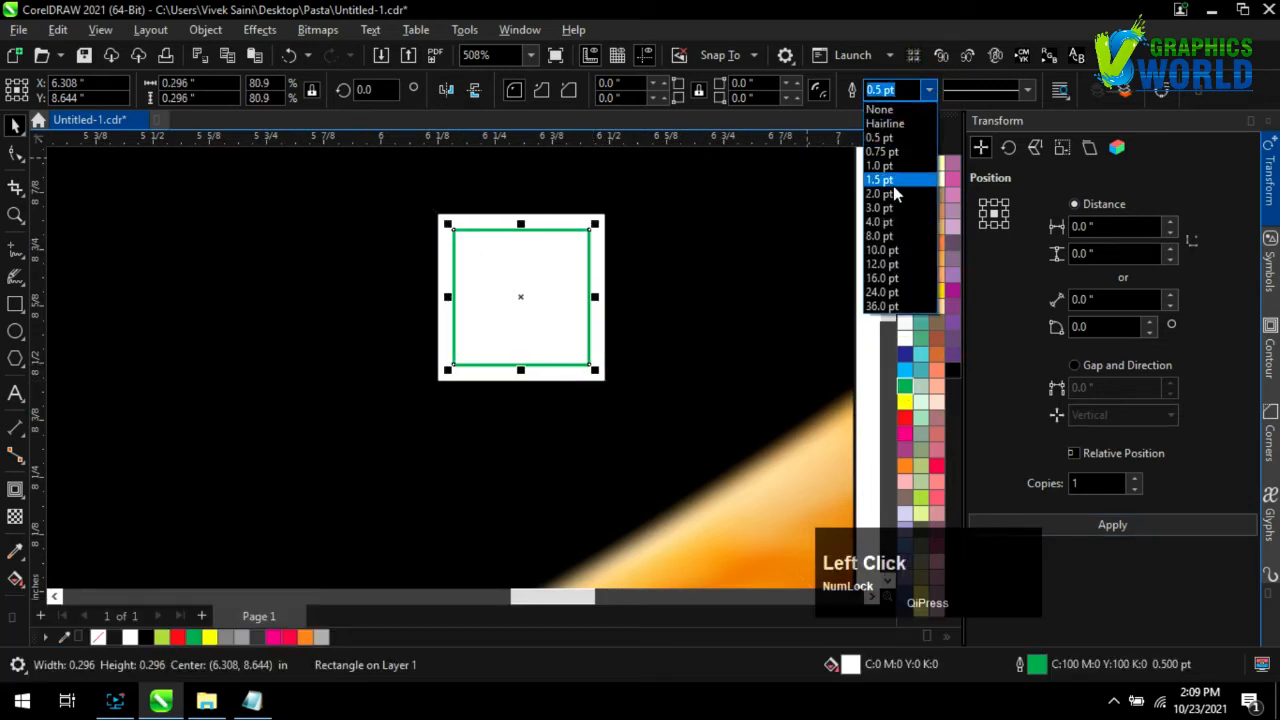
click(895, 193)
Draw a circle about 0.174 inches wide beside the square, with a green fill and no outline
drag(241, 268, 331, 358)
click(905, 386)
right_click(905, 162)
click(15, 124)
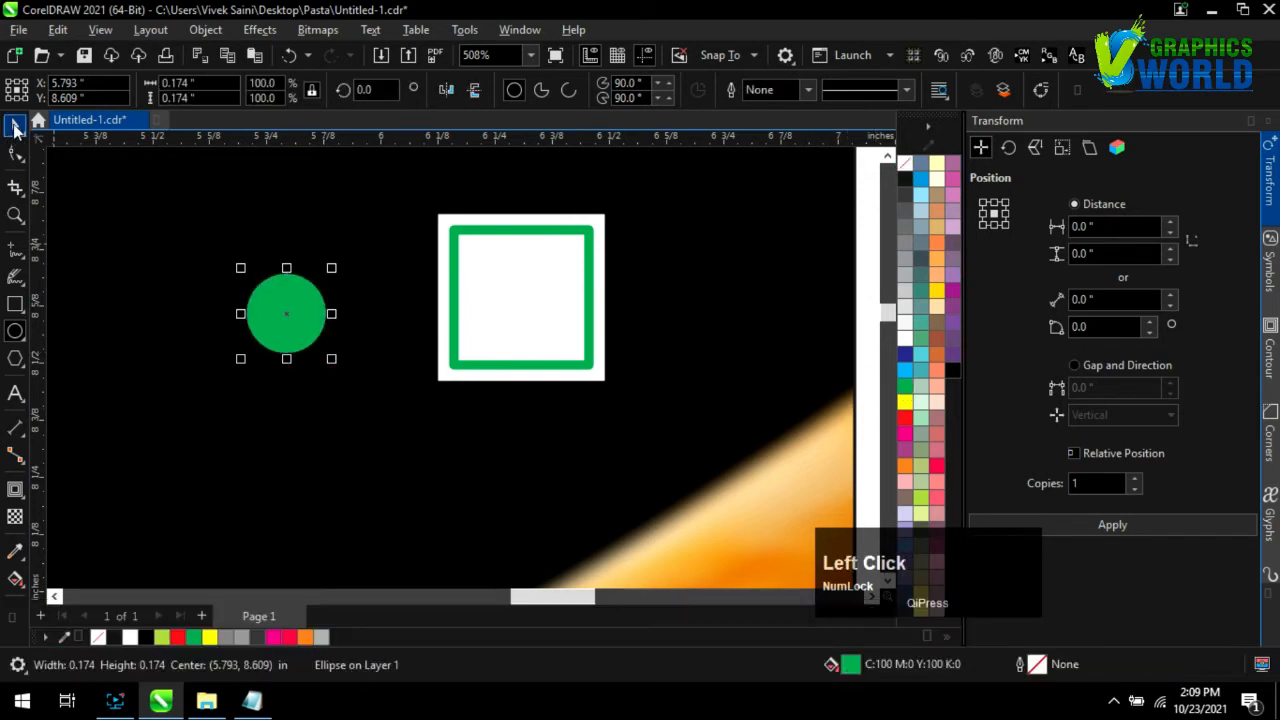
Centre the green circle inside the green-outlined square and group the parts of the vegetarian mark
shift+click(524, 291)
key(c)
key(e)
scroll(474, 308, down, 2)
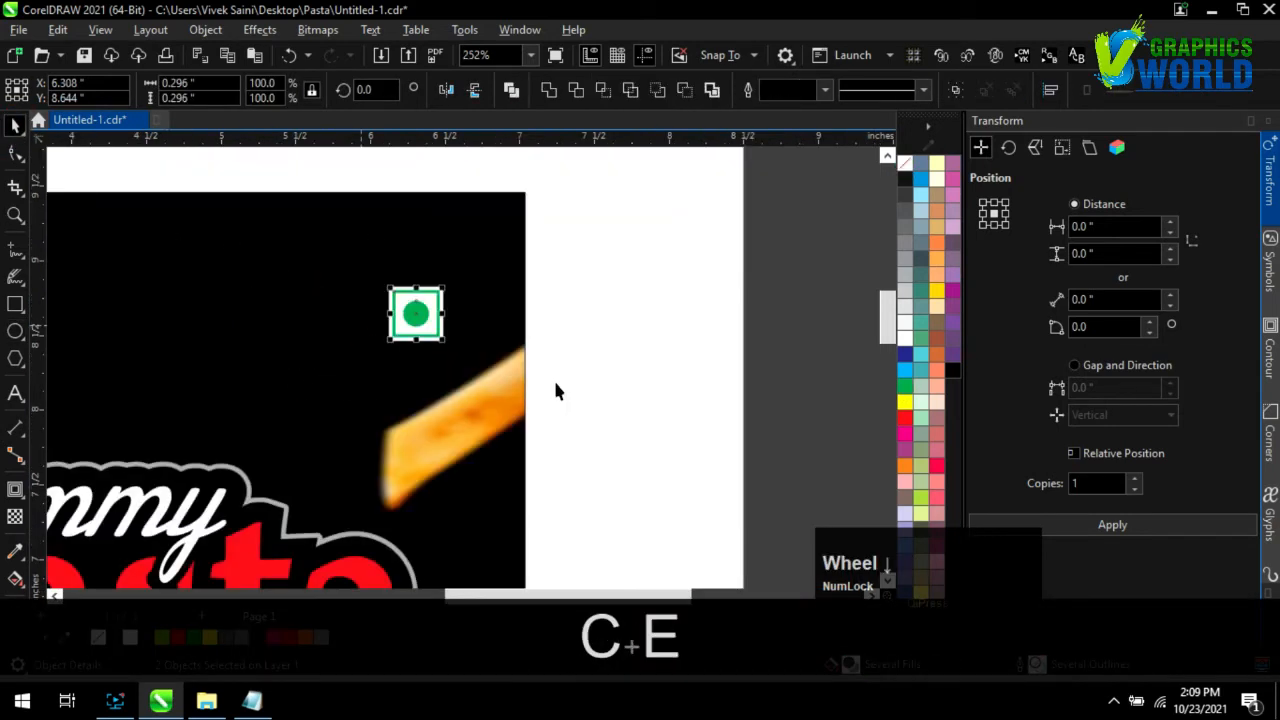
click(657, 392)
drag(657, 394, 288, 258)
key(ctrl+g)
click(650, 384)
scroll(650, 385, down, 5)
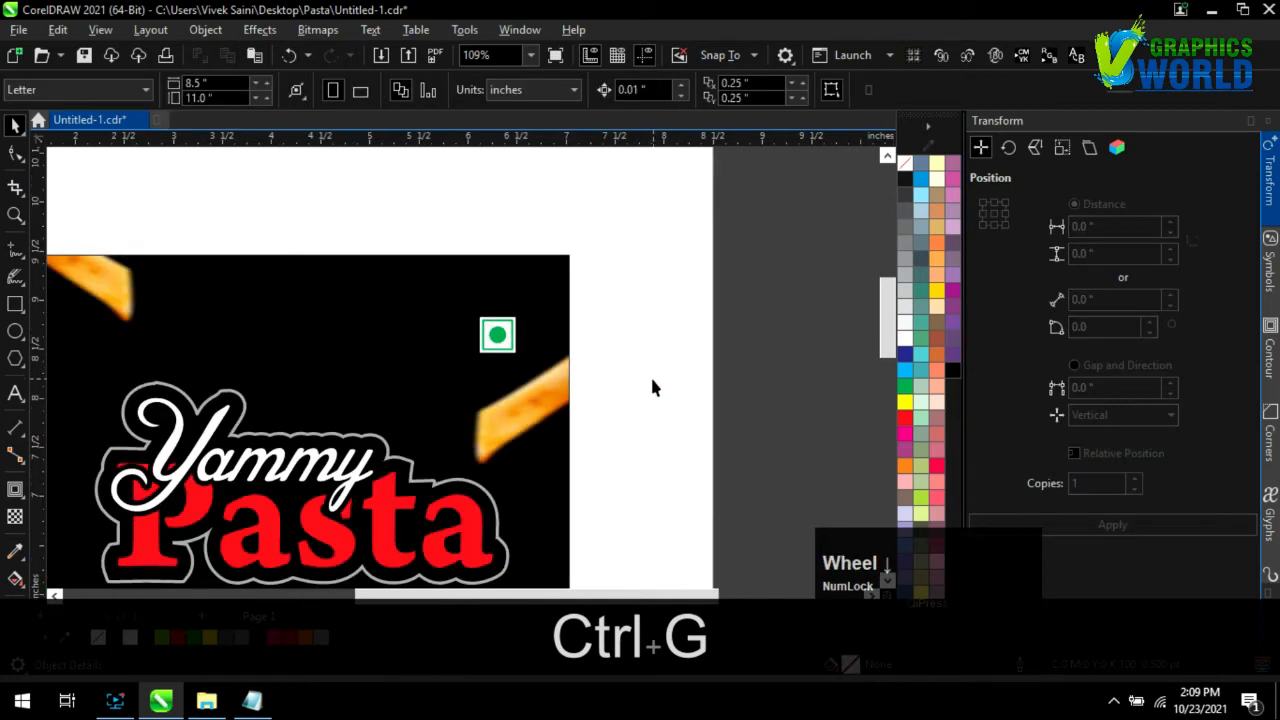
scroll(585, 545, up, 1)
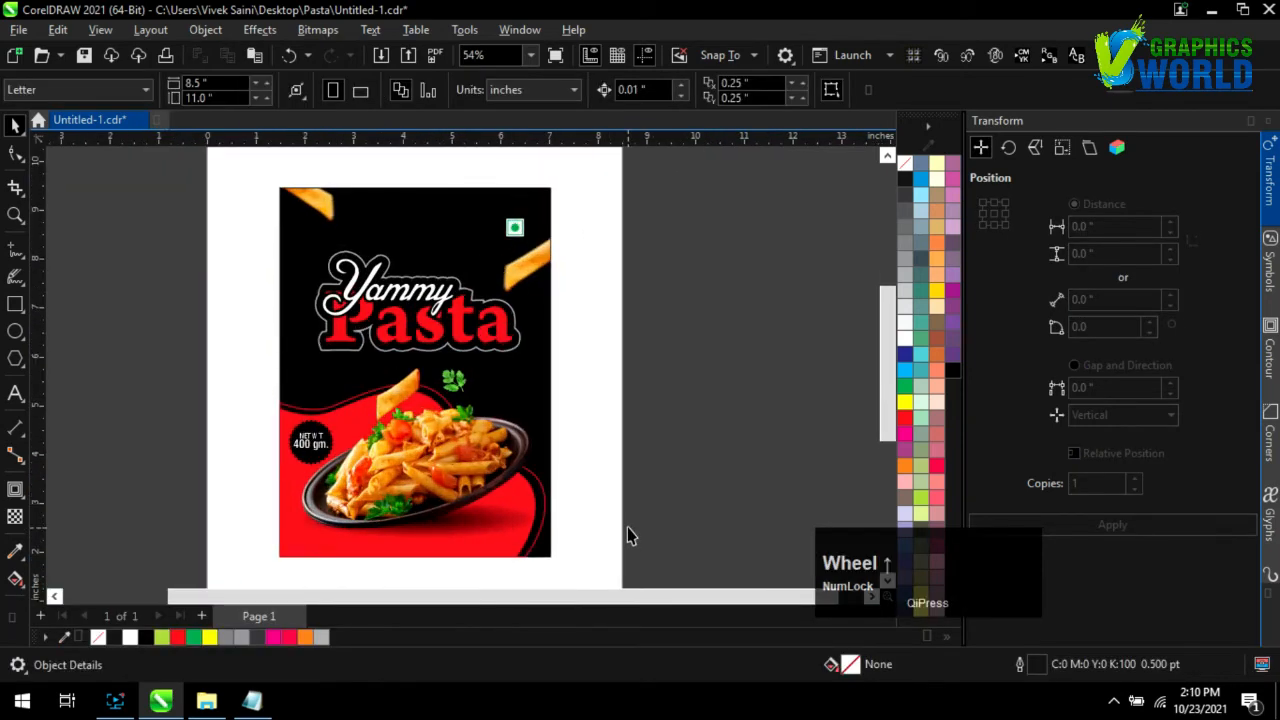
scroll(626, 531, up, 3)
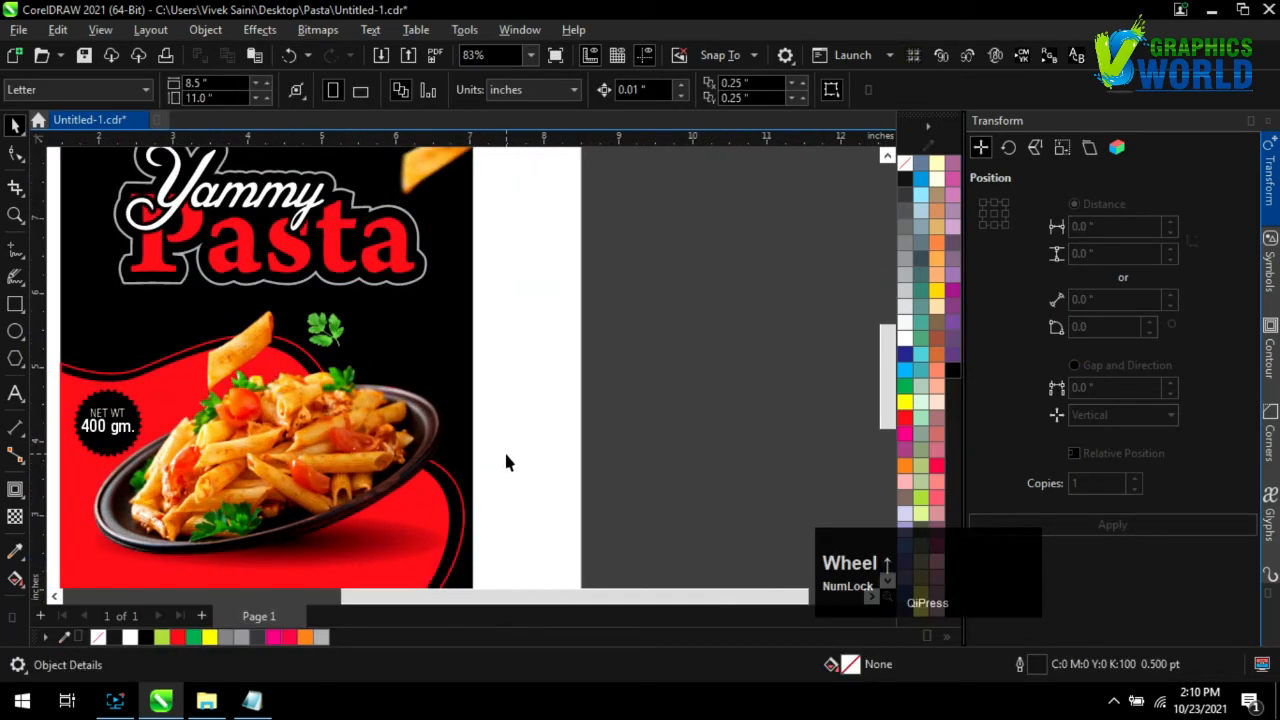
click(458, 494)
scroll(449, 375, down, 2)
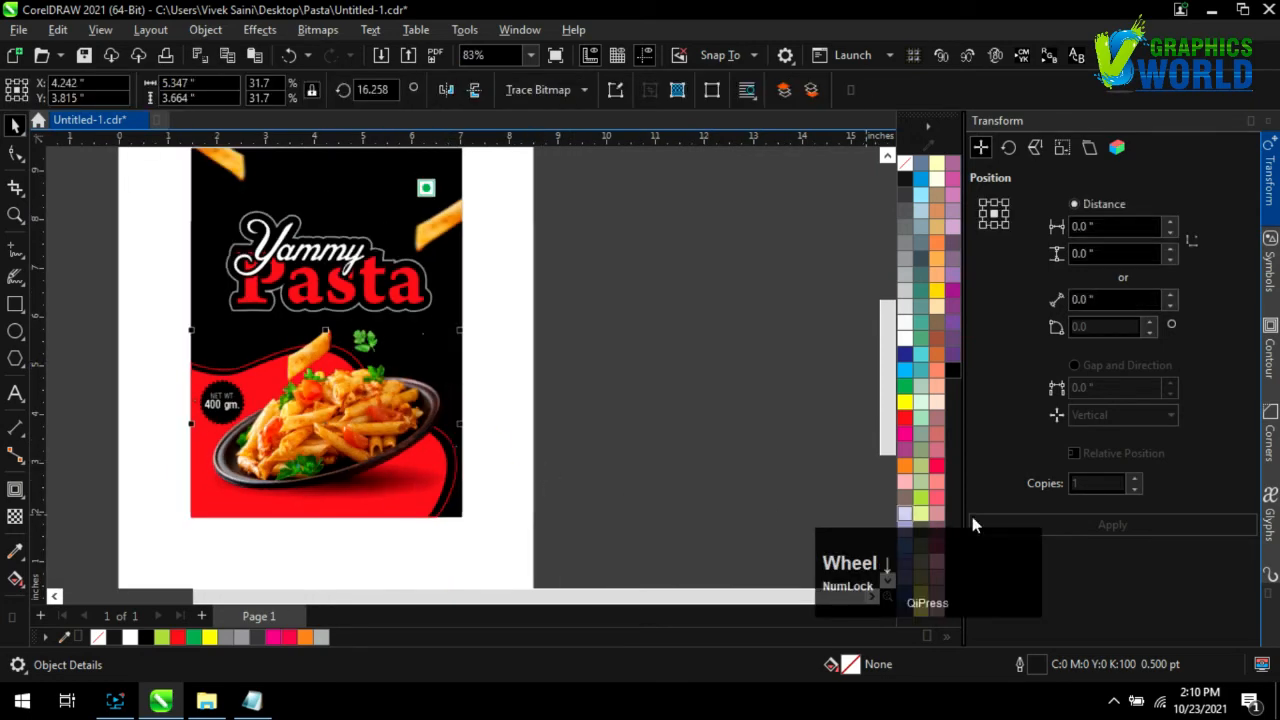
click(1102, 524)
drag(355, 402, 600, 372)
key(Delete)
Copy the red wavy outline beside the package and delete its corner nodes to leave only the open wavy line
click(195, 375)
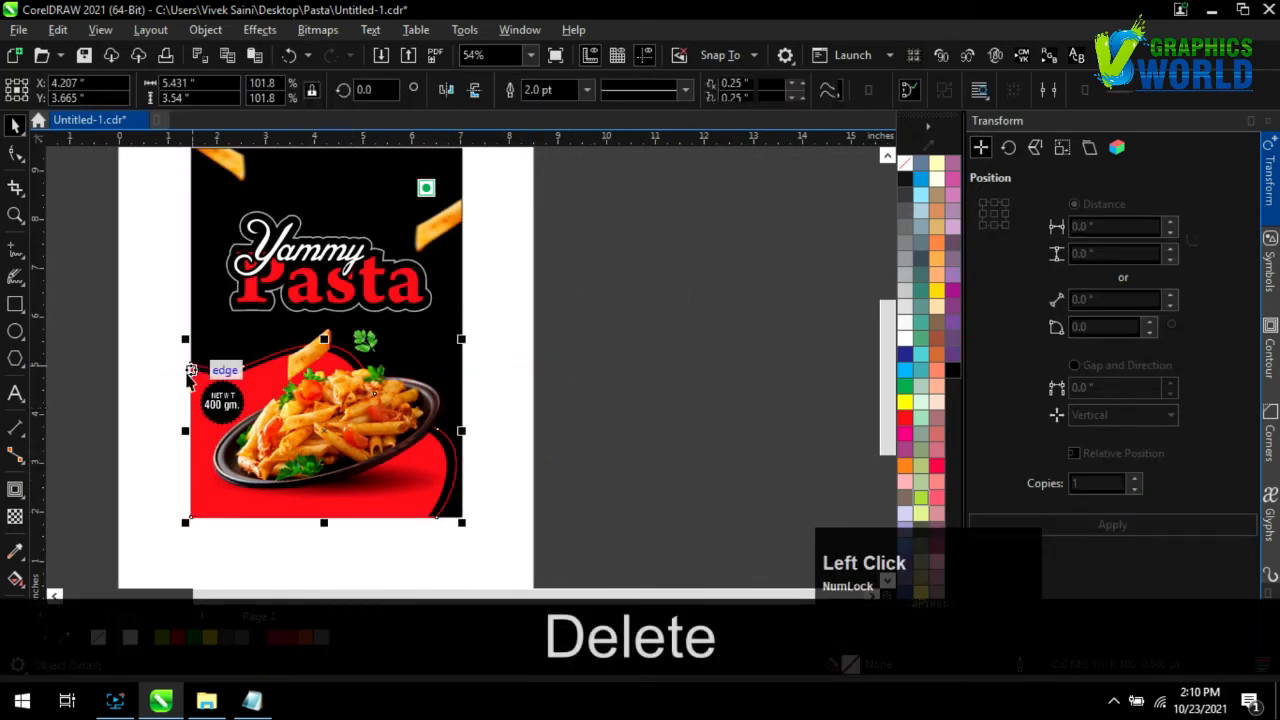
drag(322, 432, 600, 388)
key(F10)
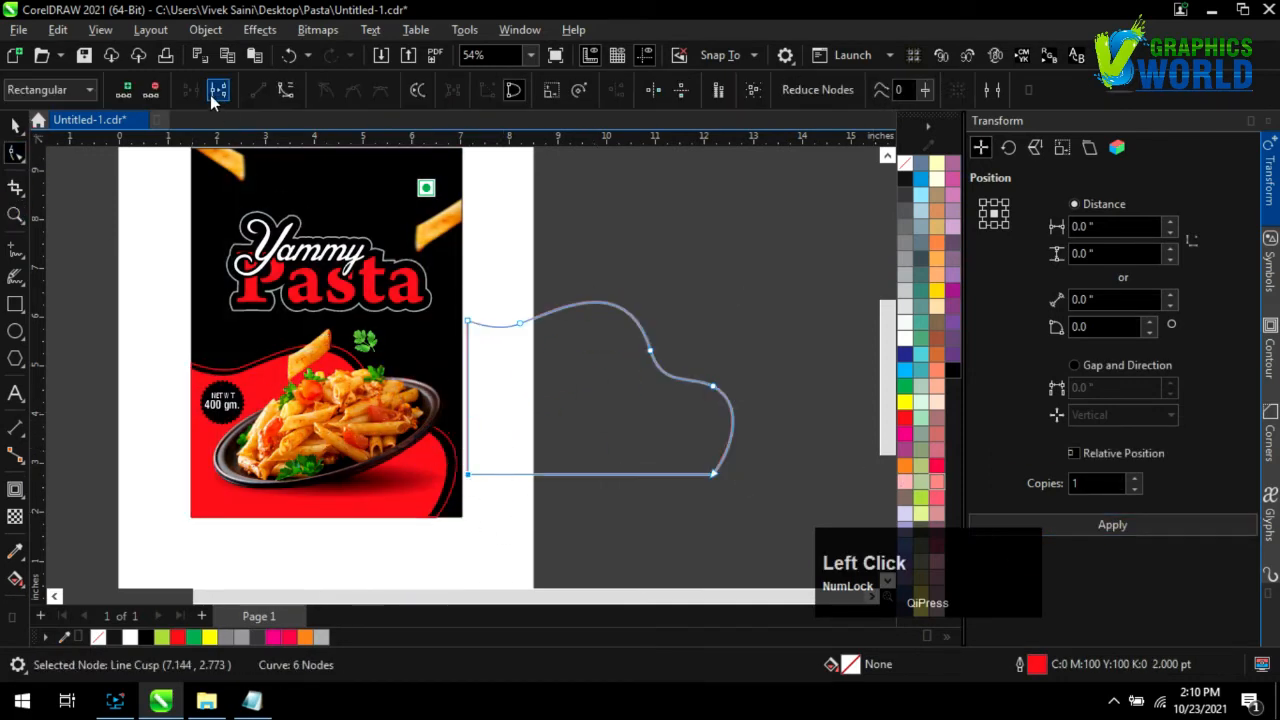
key(Delete)
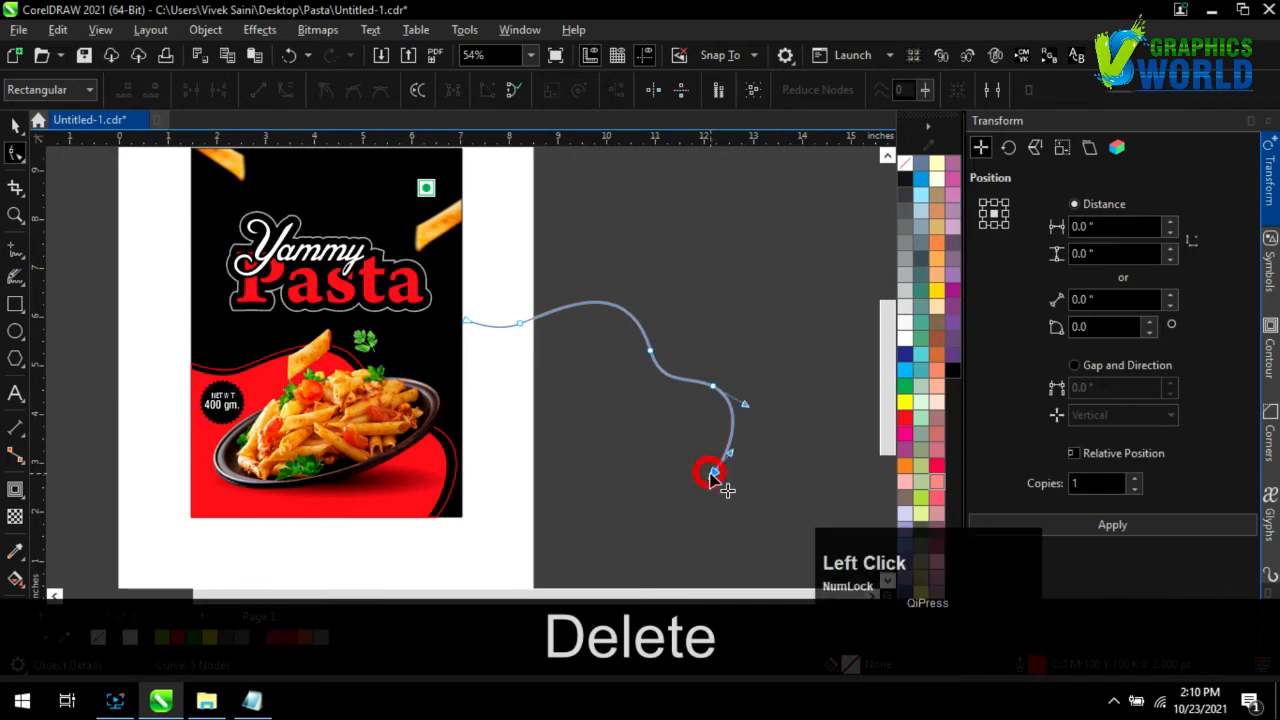
key(Delete)
key(ctrl+z)
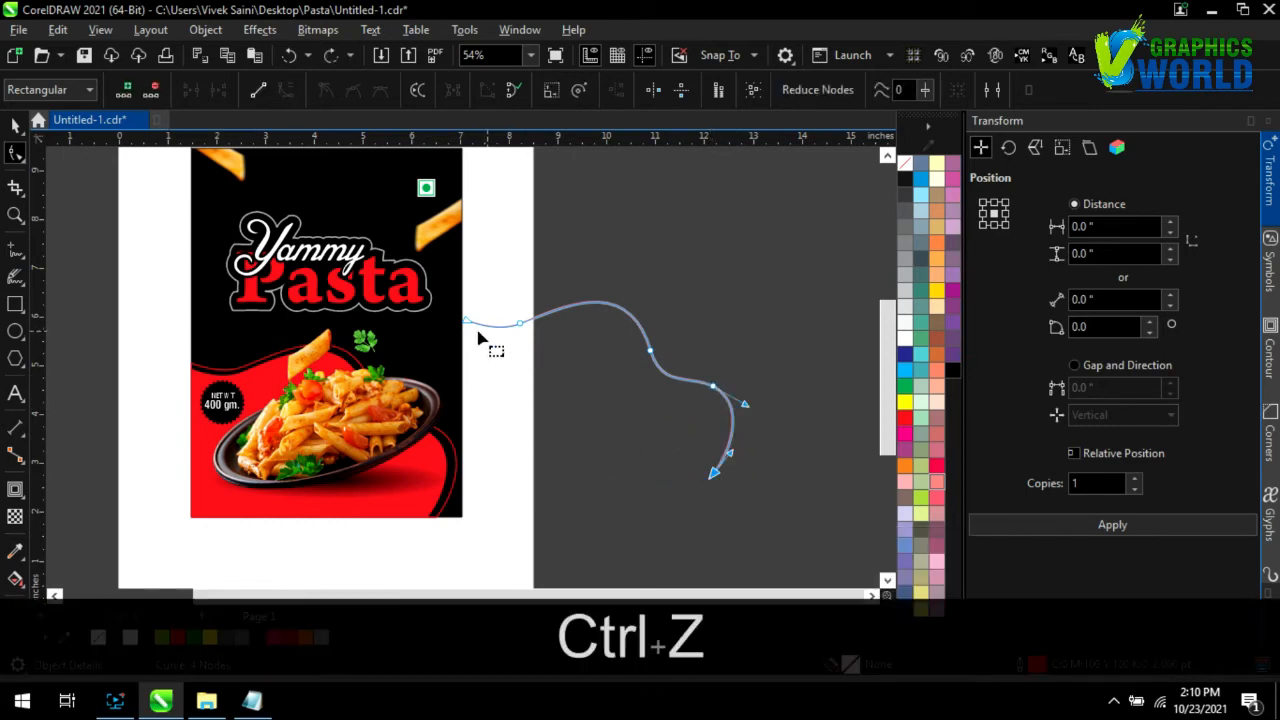
Scale the open wavy line down to about 2.2 by 1.4 inches
click(15, 124)
drag(745, 299, 540, 370)
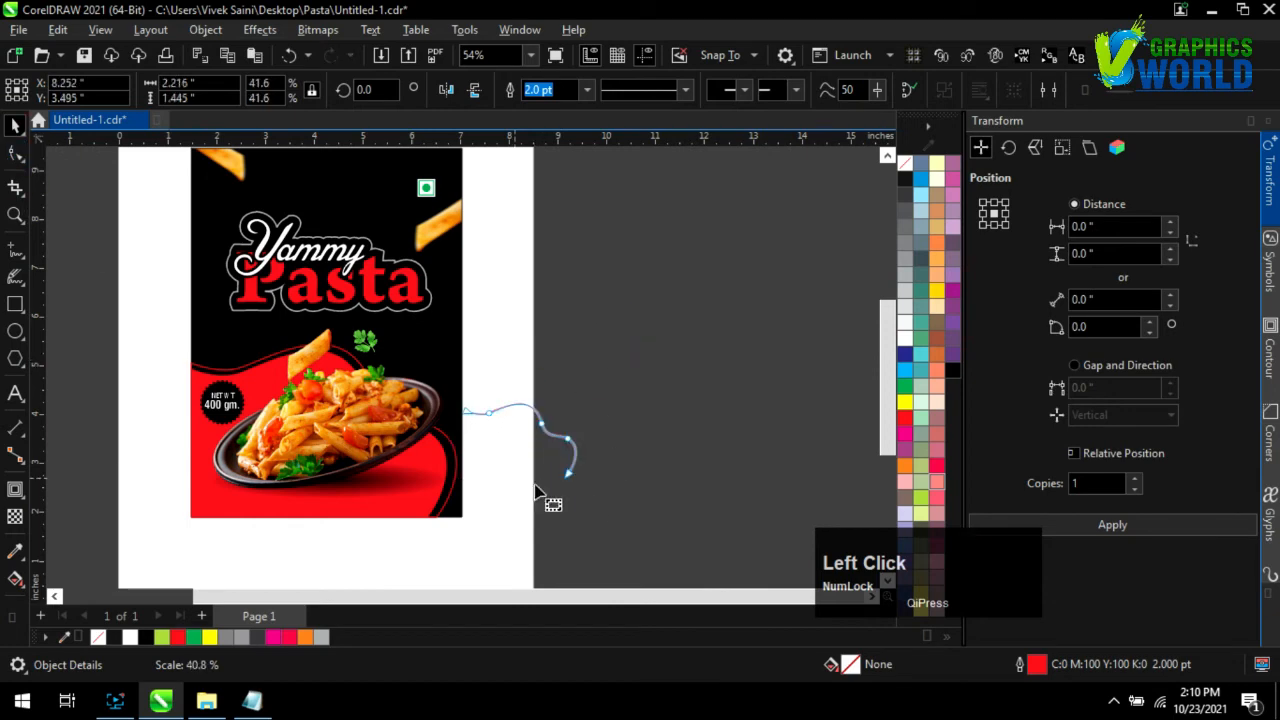
Reshape the lower part of the open wavy line by adjusting its end node and middle nodes
key(F10)
click(590, 490)
scroll(605, 490, up, 3)
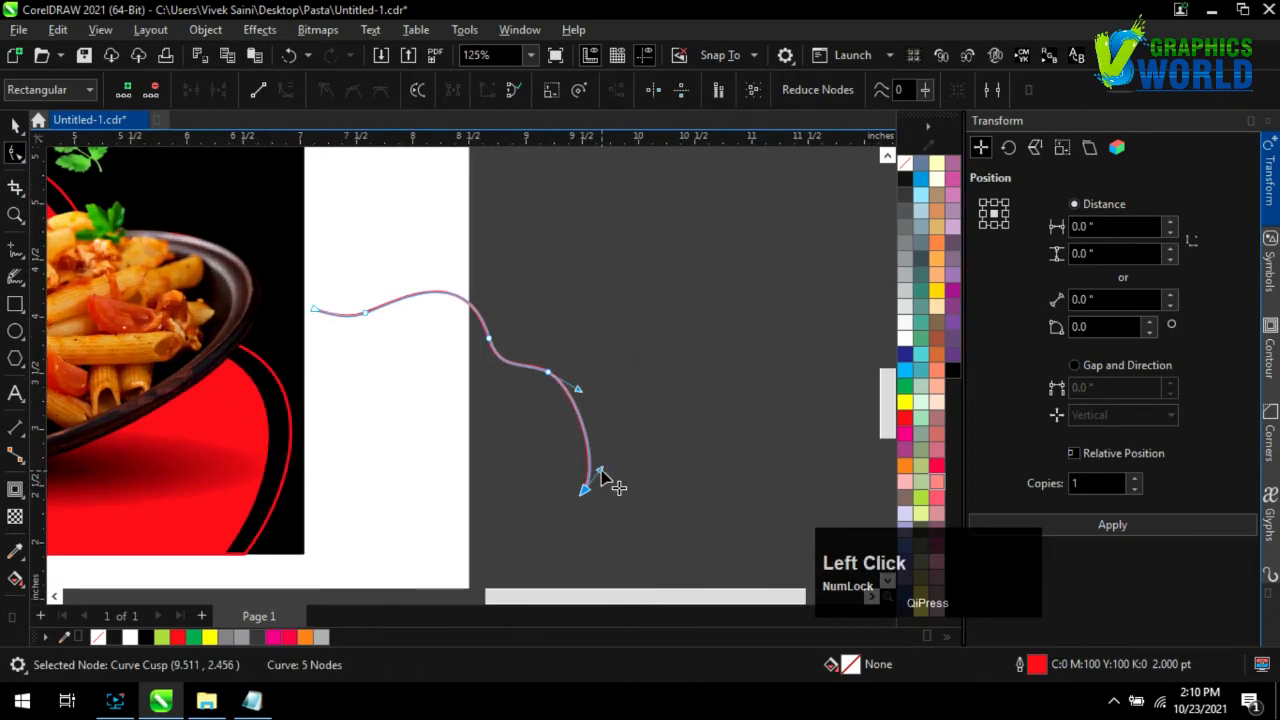
click(667, 492)
scroll(667, 492, down, 2)
click(608, 433)
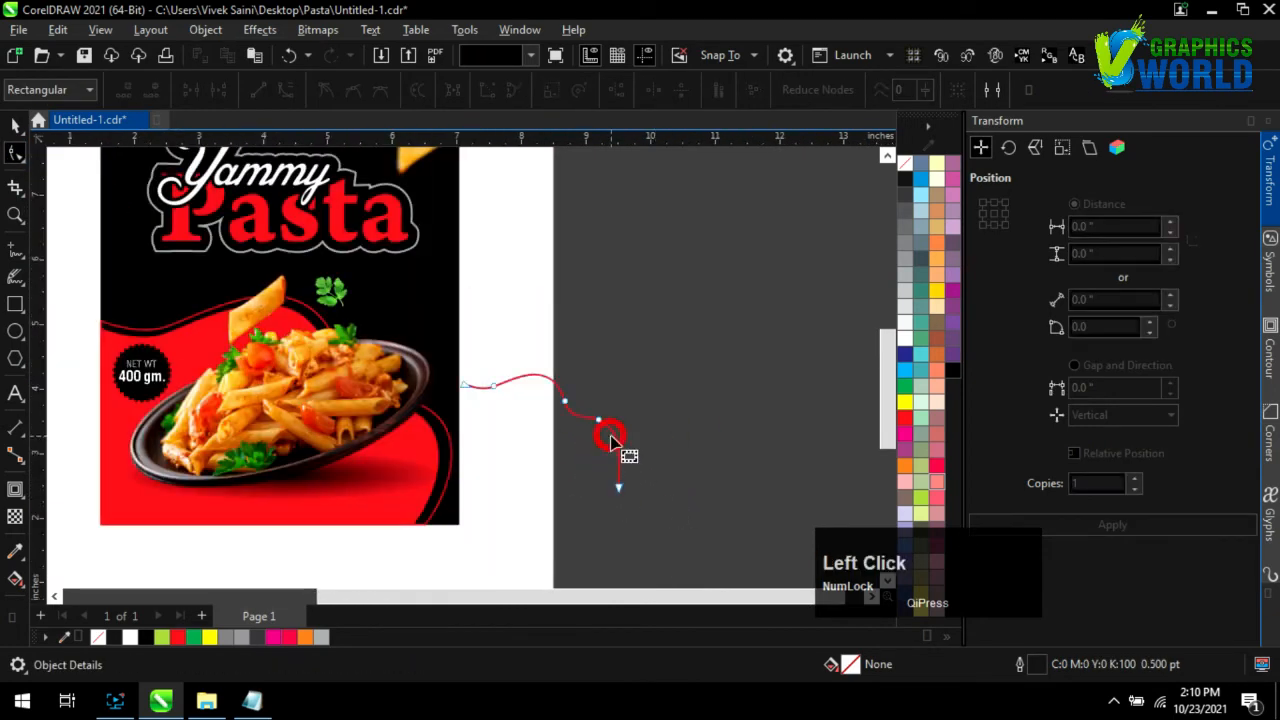
scroll(608, 433, up, 2)
click(584, 408)
click(562, 408)
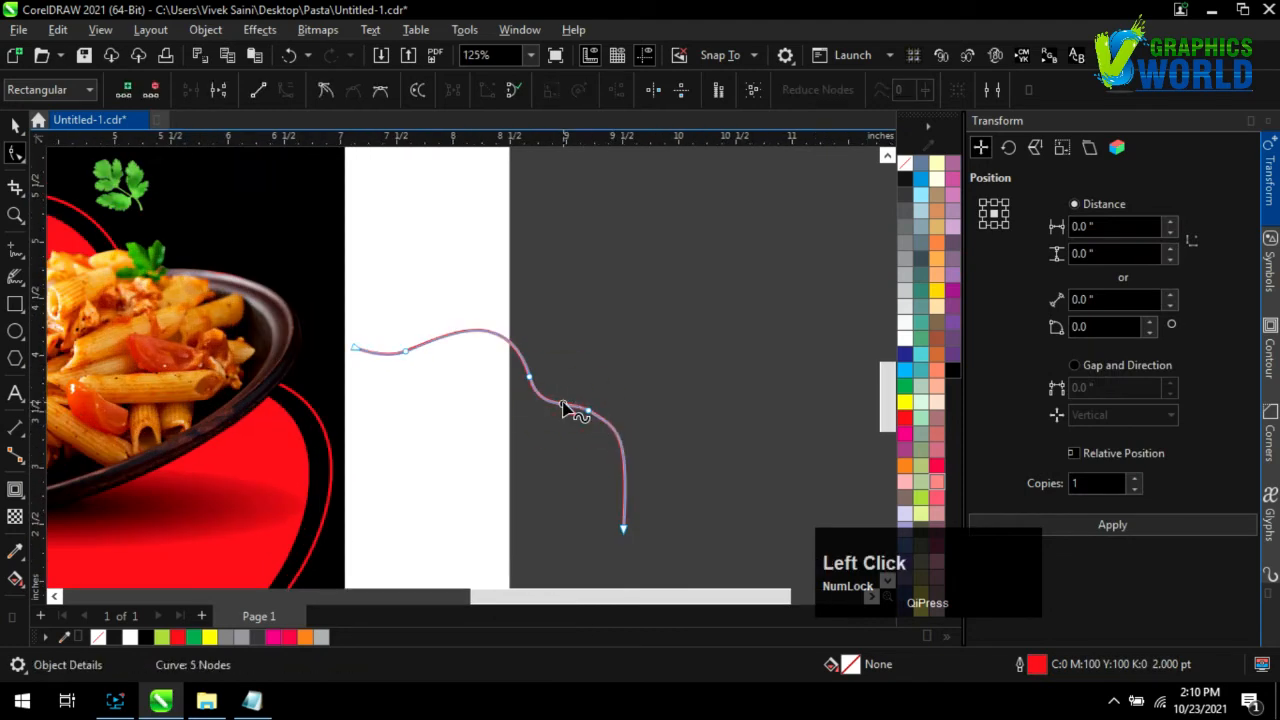
drag(582, 406, 597, 411)
click(574, 427)
Scale the wavy line down to about 1.0 by 0.74 inches and place it above the right rim of the pasta dish
click(15, 126)
scroll(686, 457, down, 1)
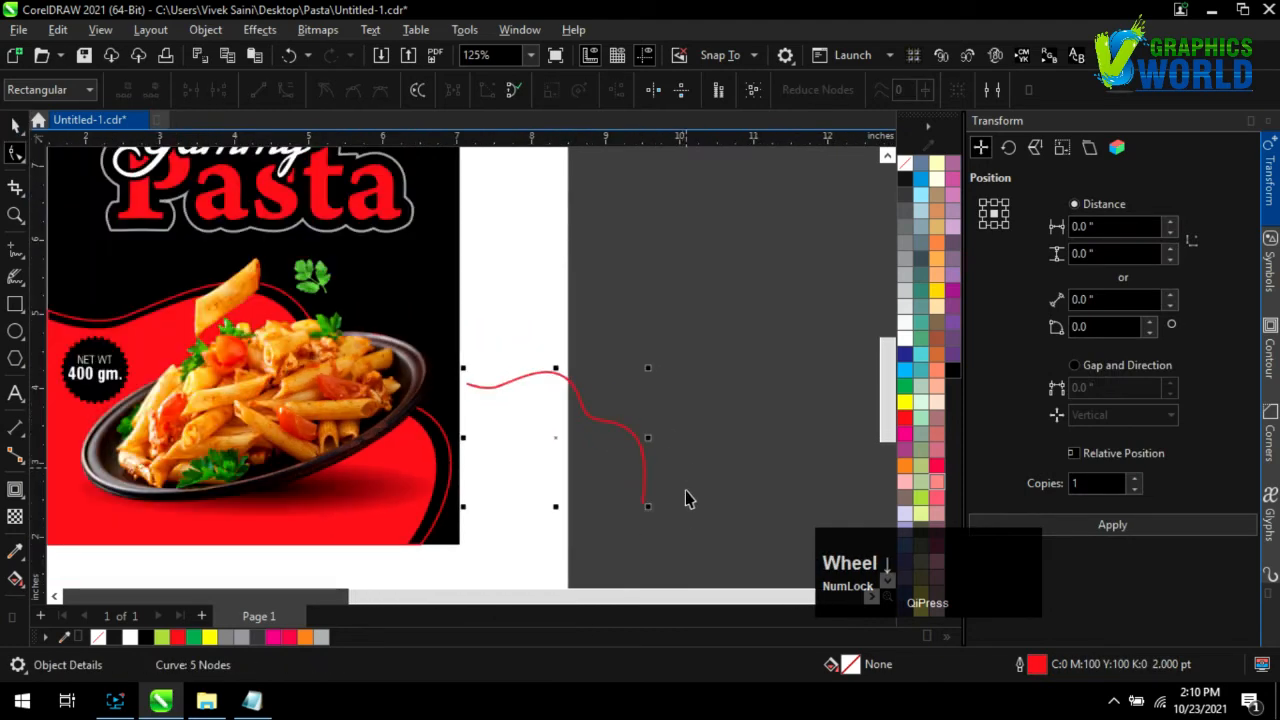
drag(650, 510, 546, 432)
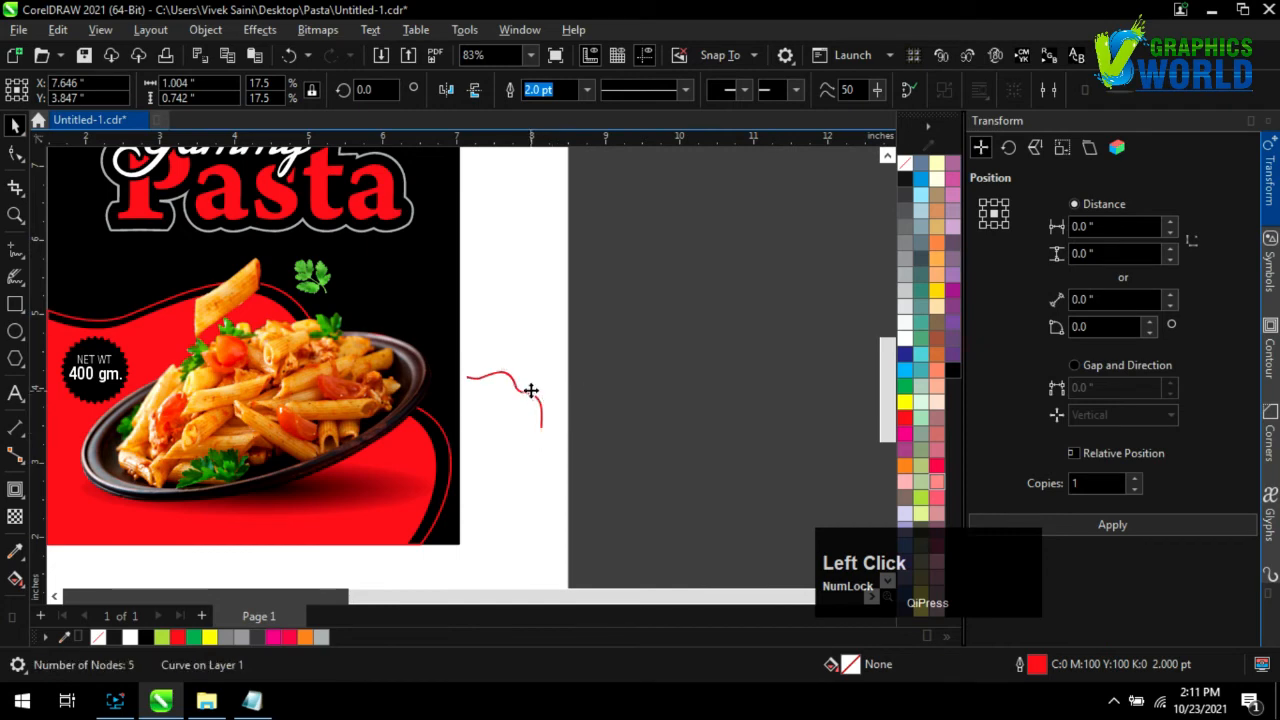
mouse_move(463, 336)
mouse_down()
mouse_move(440, 336)
mouse_move(440, 352)
mouse_up()
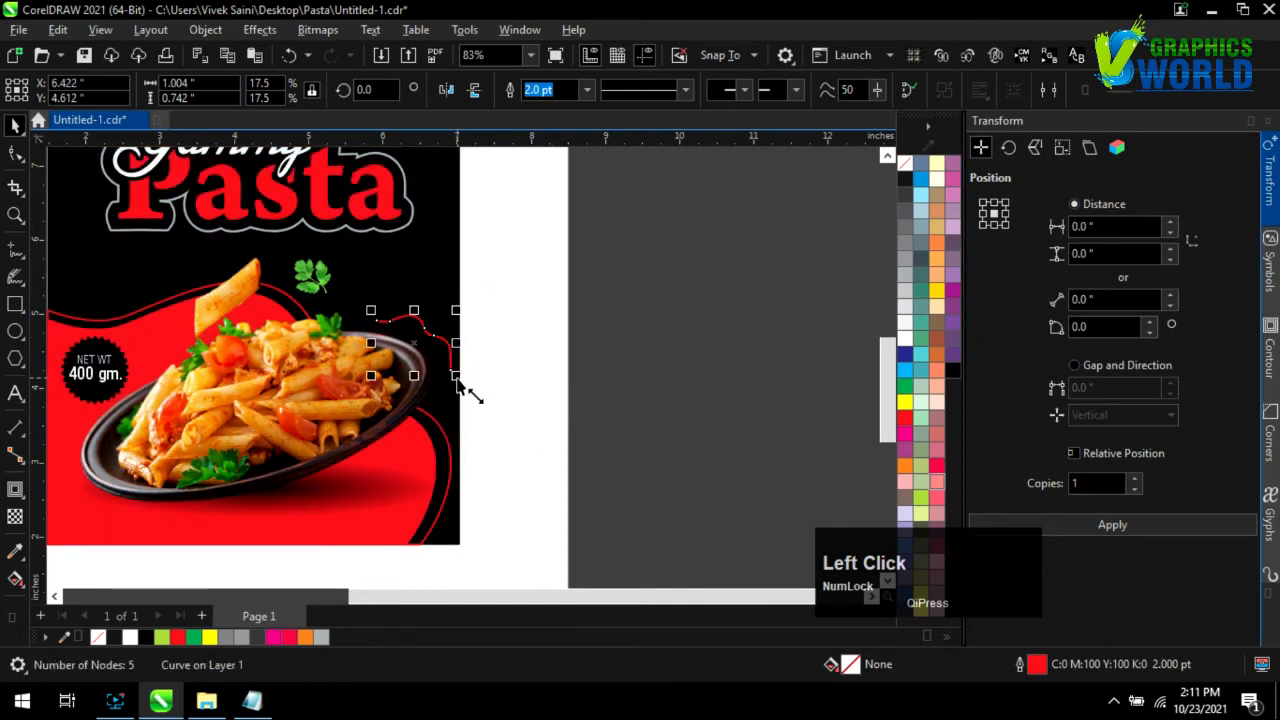
Duplicate the red wavy line just below itself, scale the copy to about 0.95 by 0.70 inches and give it a light grey outline
scroll(440, 346, up, 5)
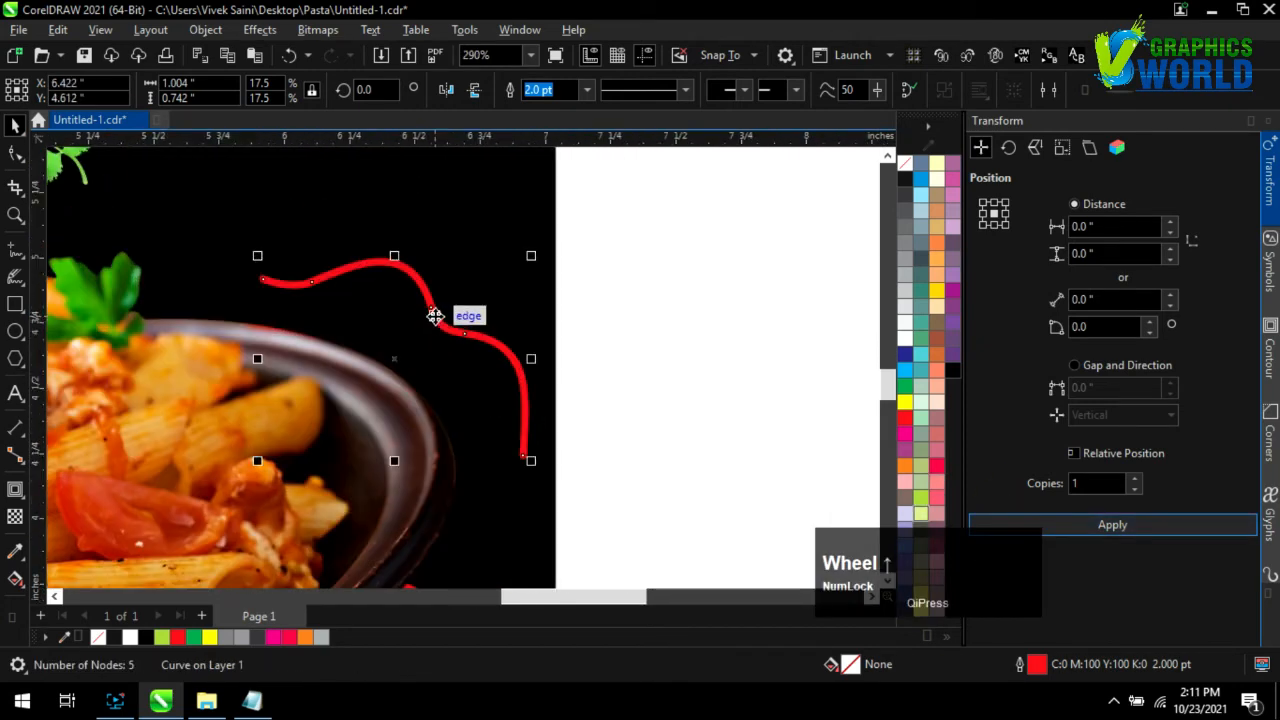
drag(434, 314, 420, 340)
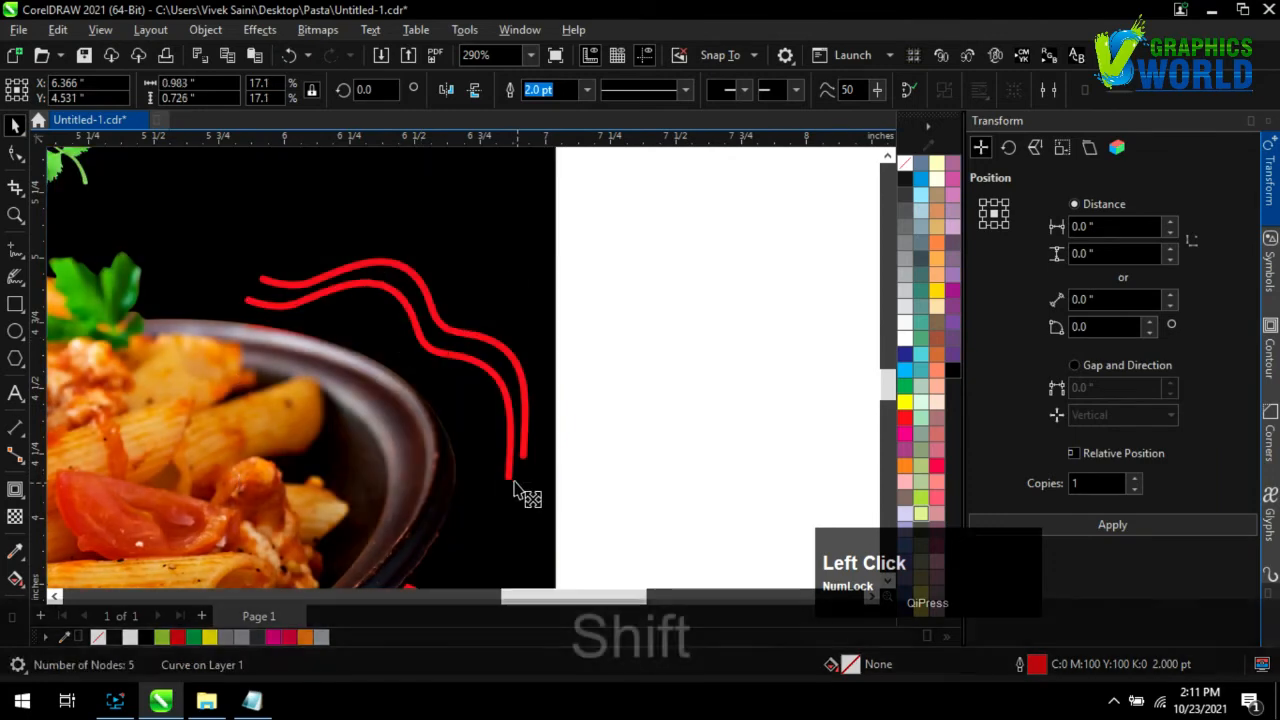
right_click(905, 285)
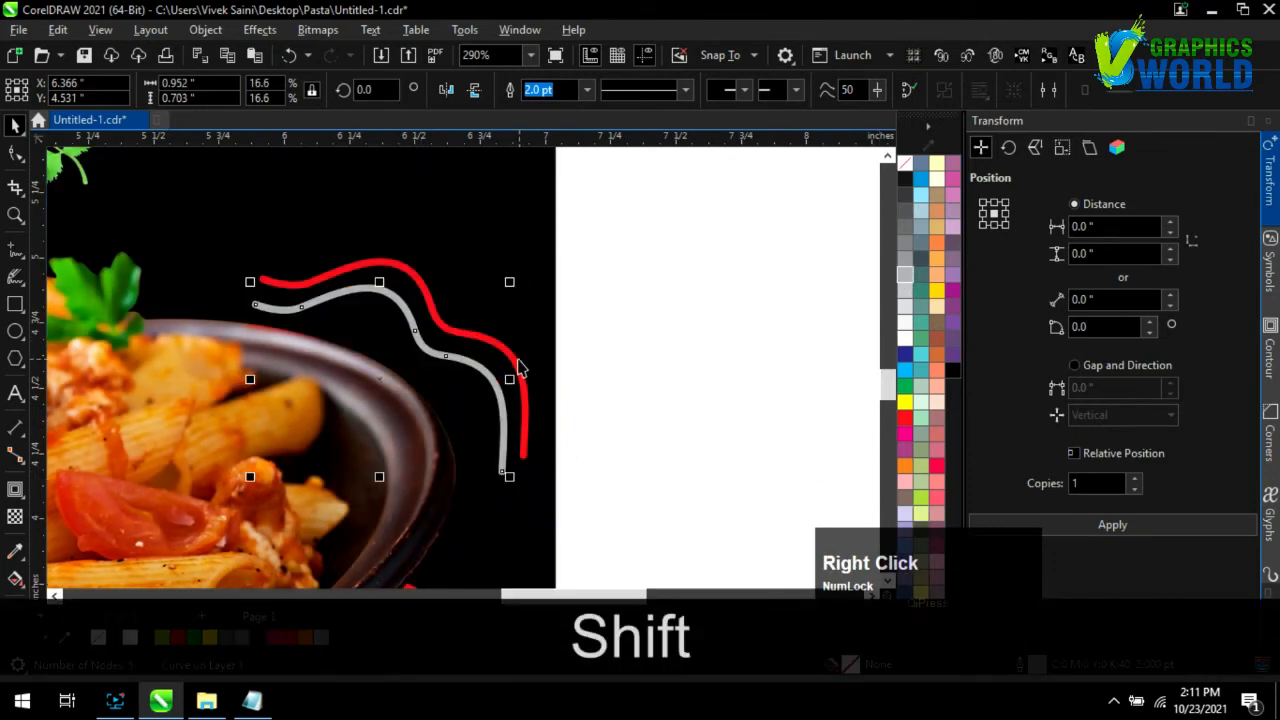
Select the red and grey wavy lines together and reduce their outline width
shift+click(523, 420)
click(824, 90)
click(790, 185)
scroll(705, 362, down, 5)
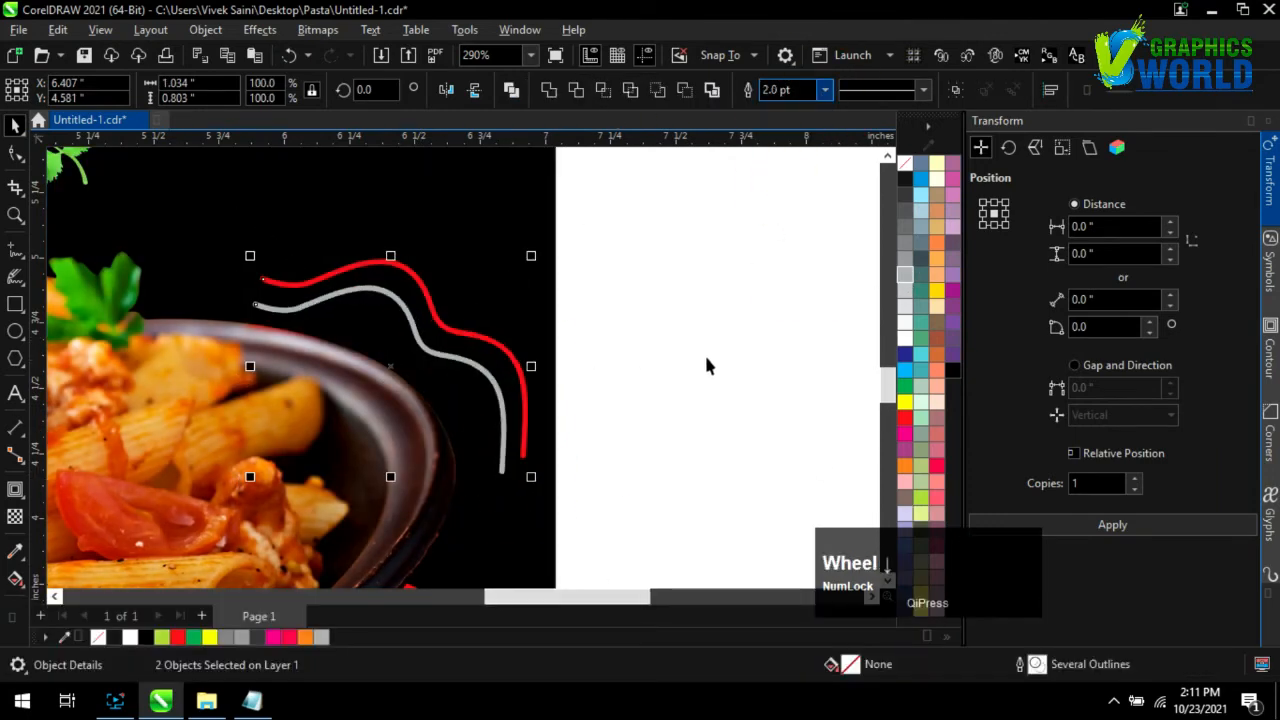
click(717, 405)
scroll(710, 409, down, 2)
scroll(729, 300, up, 1)
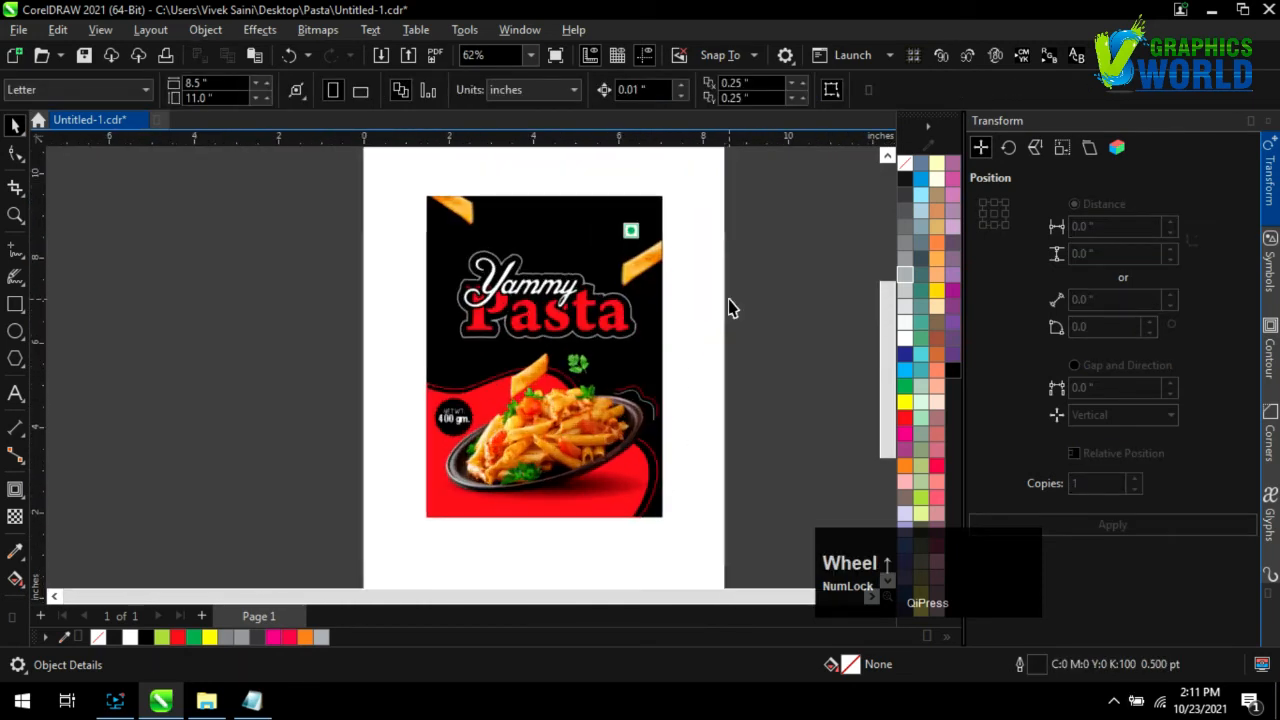
click(722, 366)
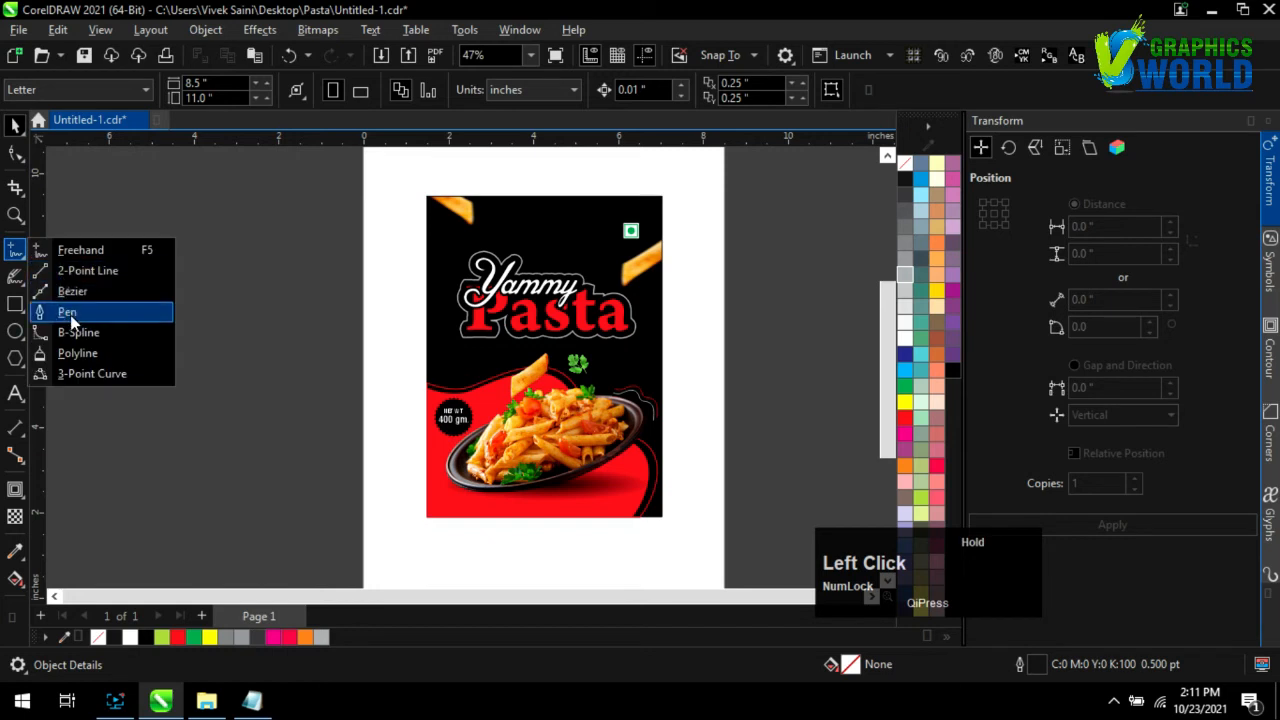
Paint four tapered wavy steam strokes beside the page with the Artistic Media tool at a 0.48 inch stroke width
click(17, 280)
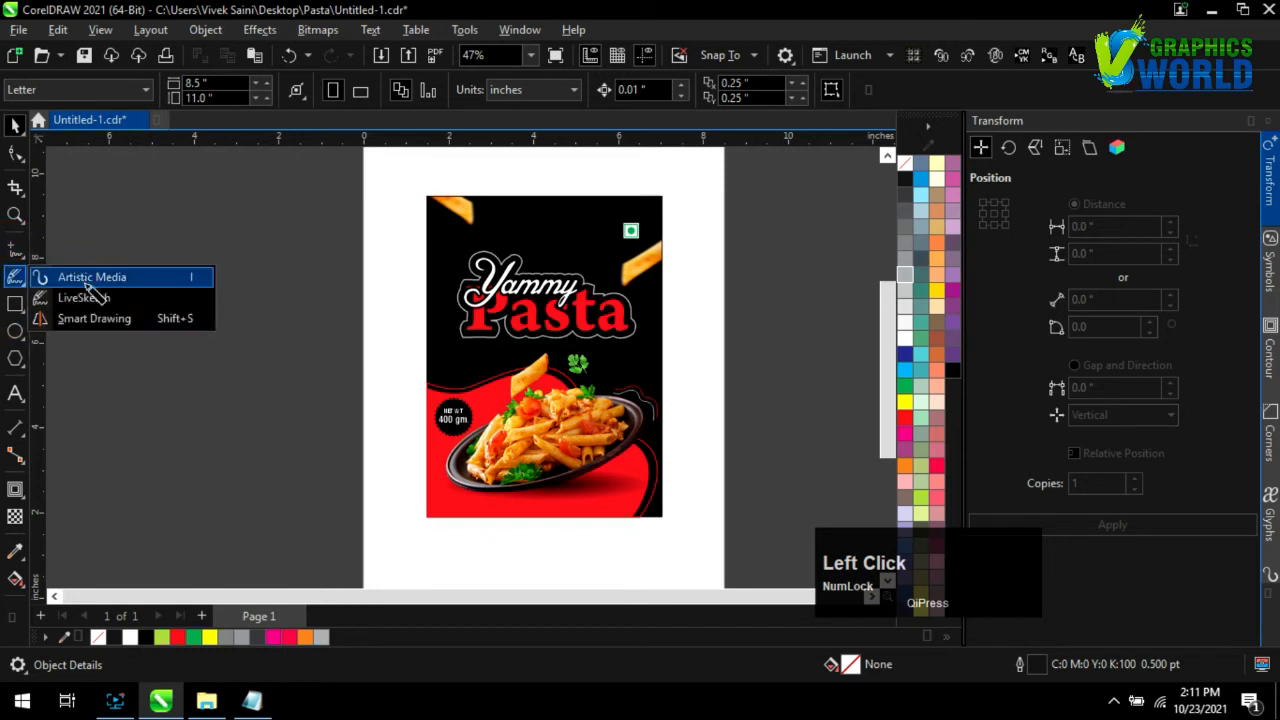
click(86, 282)
mouse_move(270, 430)
mouse_down()
mouse_move(269, 451)
mouse_move(263, 278)
mouse_up()
key(ctrl+z)
drag(311, 469, 331, 375)
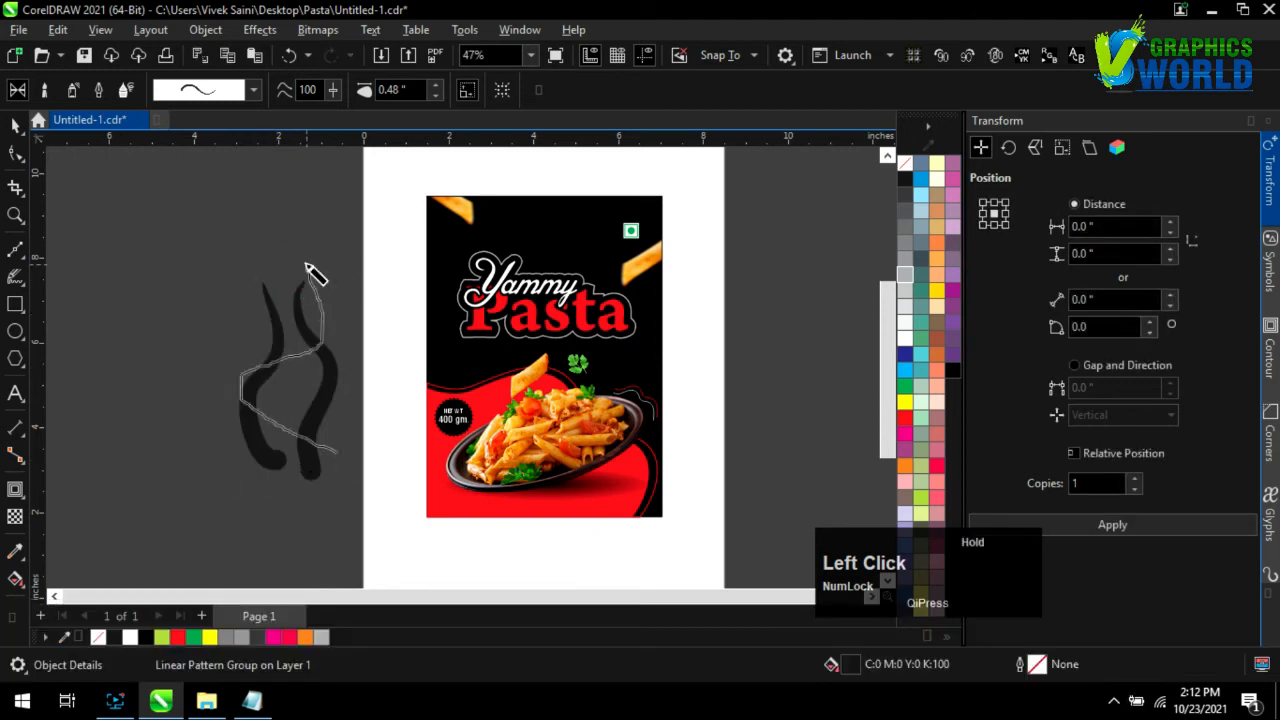
drag(307, 266, 309, 270)
key(ctrl+z)
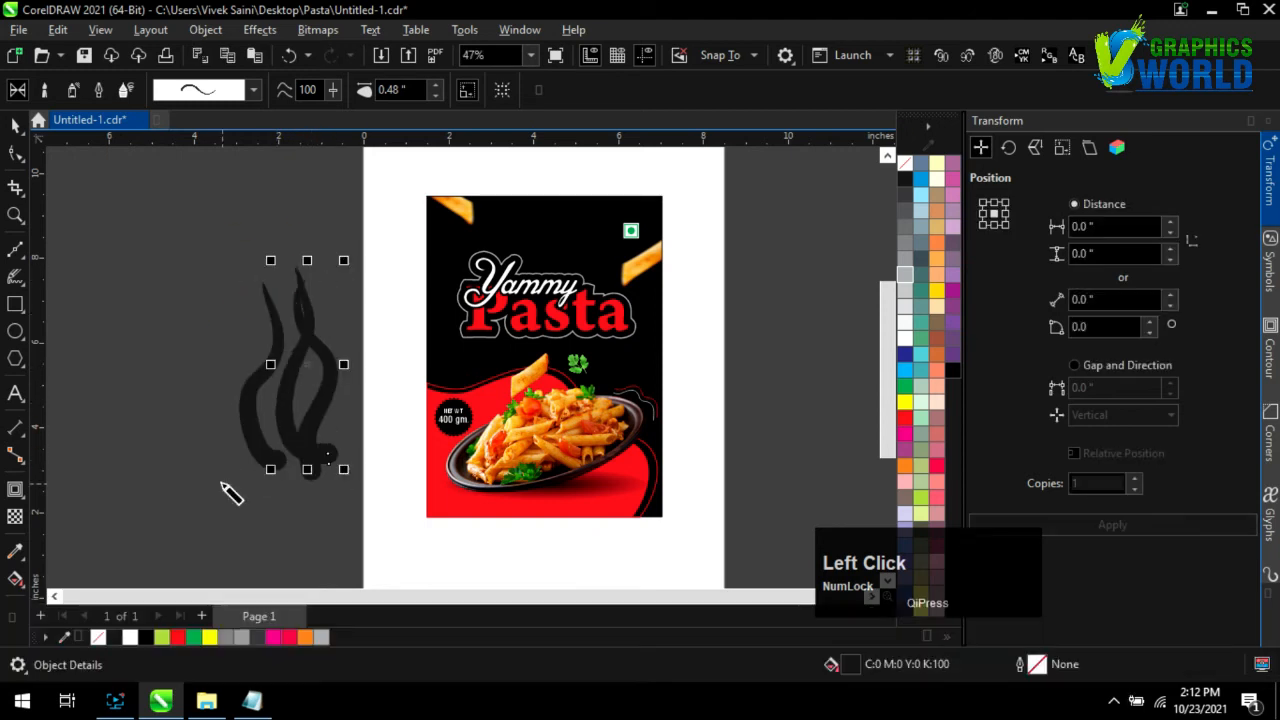
drag(221, 484, 244, 306)
Break the four steam strokes apart from their paths and give them a white fill and black outline
click(18, 130)
drag(157, 240, 335, 540)
drag(328, 376, 287, 376)
right_click(287, 376)
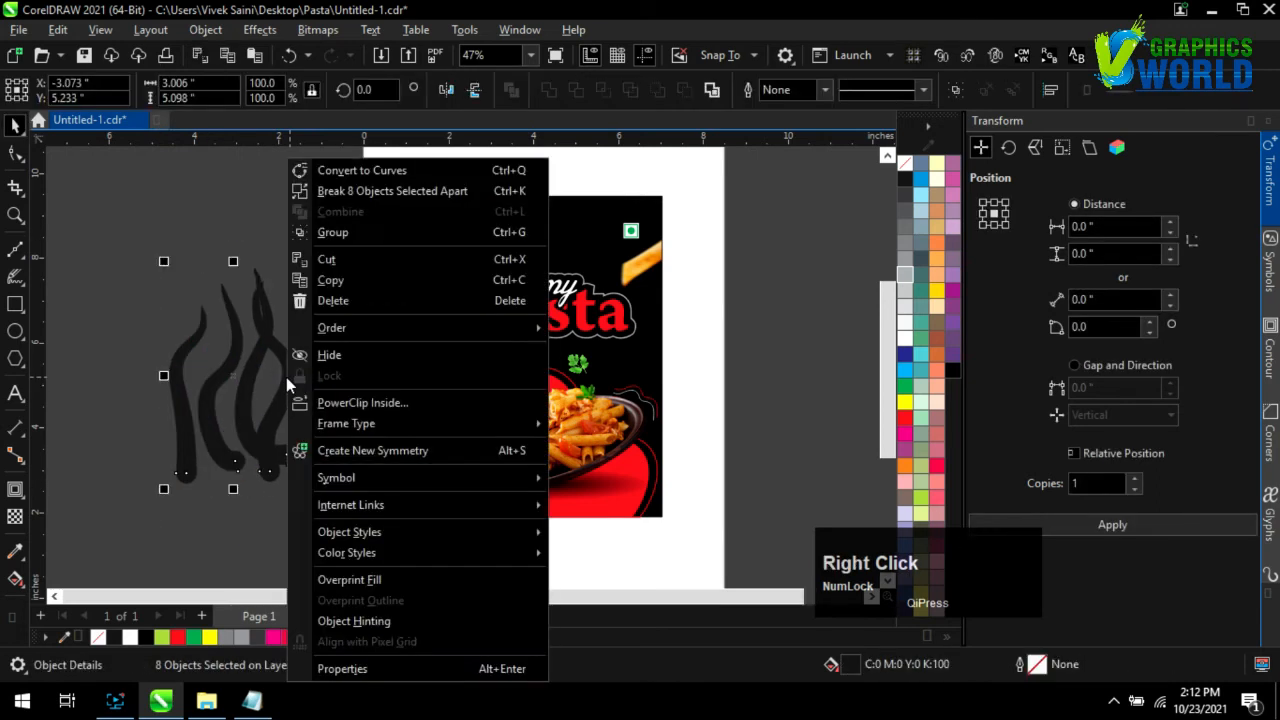
click(367, 193)
click(907, 337)
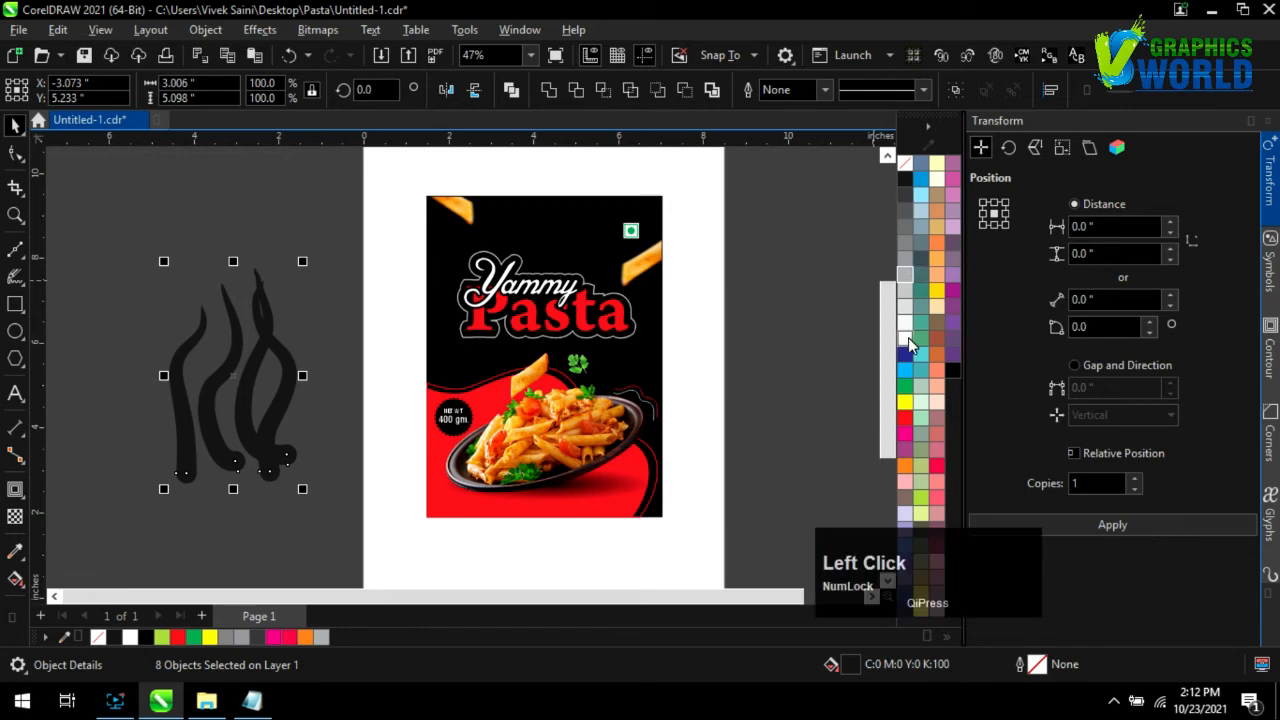
right_click(903, 181)
Delete the thin centre paths running inside the white steam strokes
scroll(240, 407, up, 3)
click(175, 434)
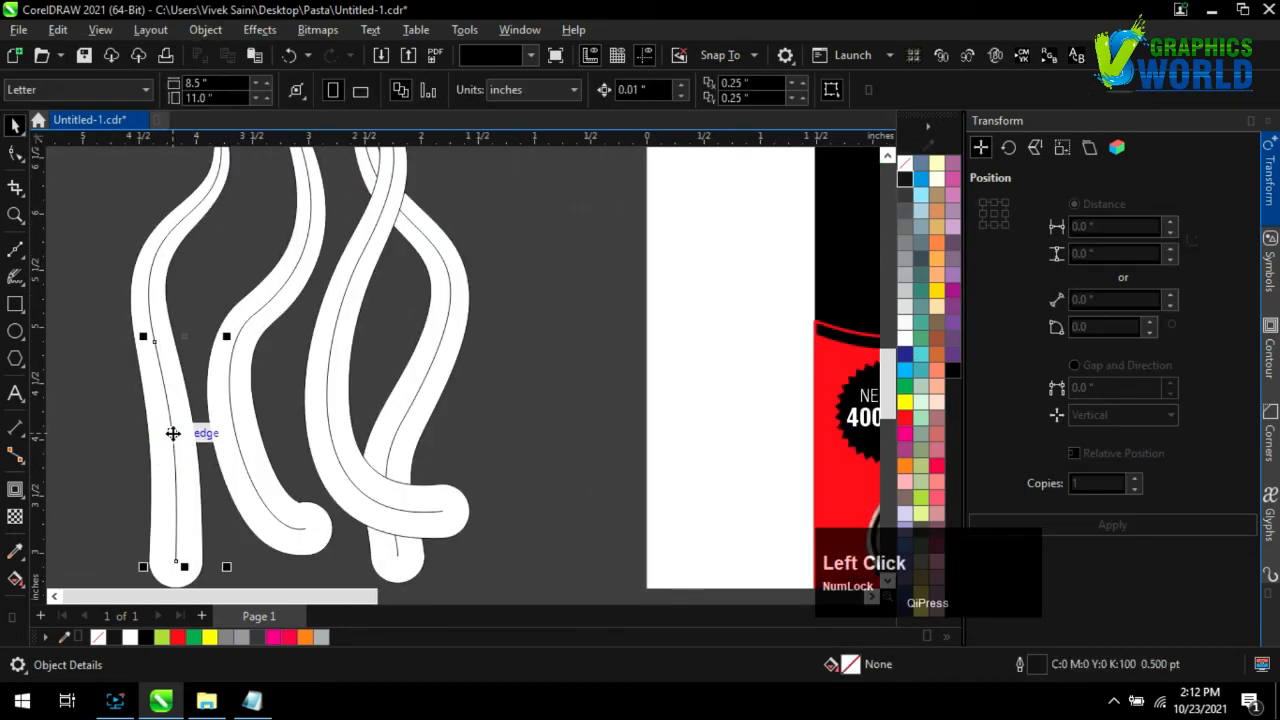
key(Delete)
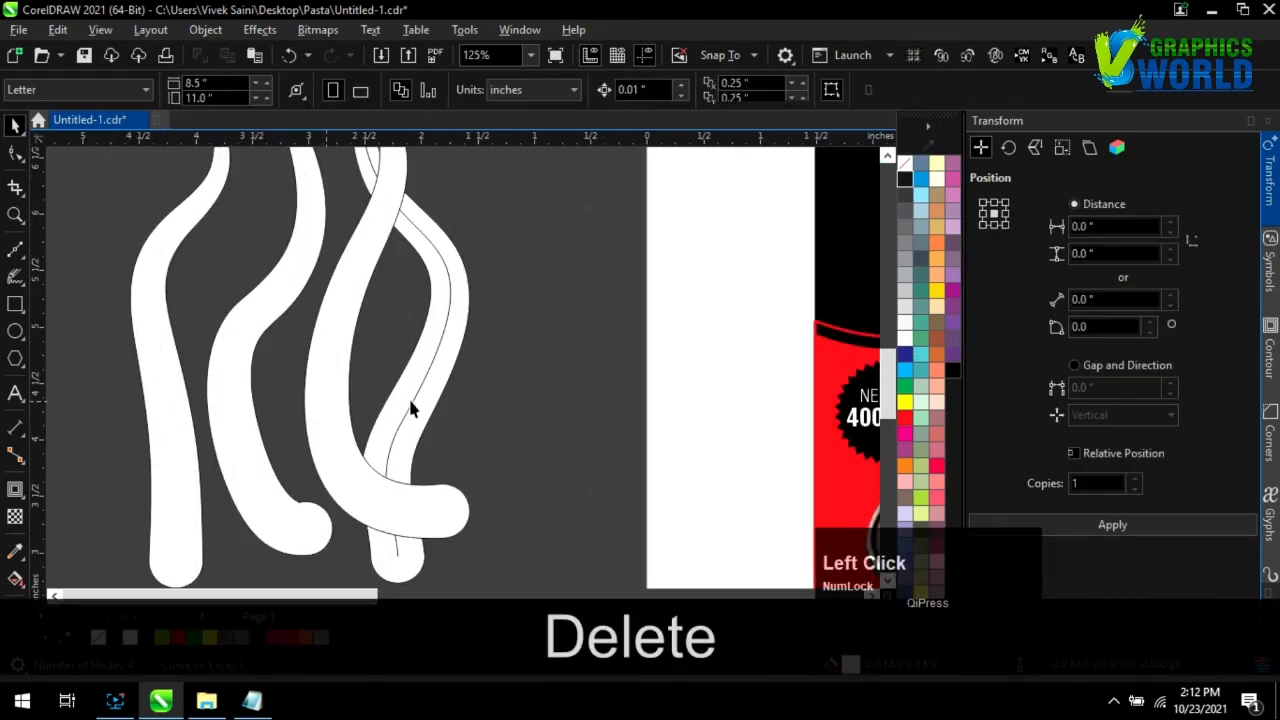
click(414, 400)
scroll(376, 461, down, 2)
Remove the outline from the four steam shapes and scale them down to about 2.07 by 3.75 inches
drag(244, 237, 452, 538)
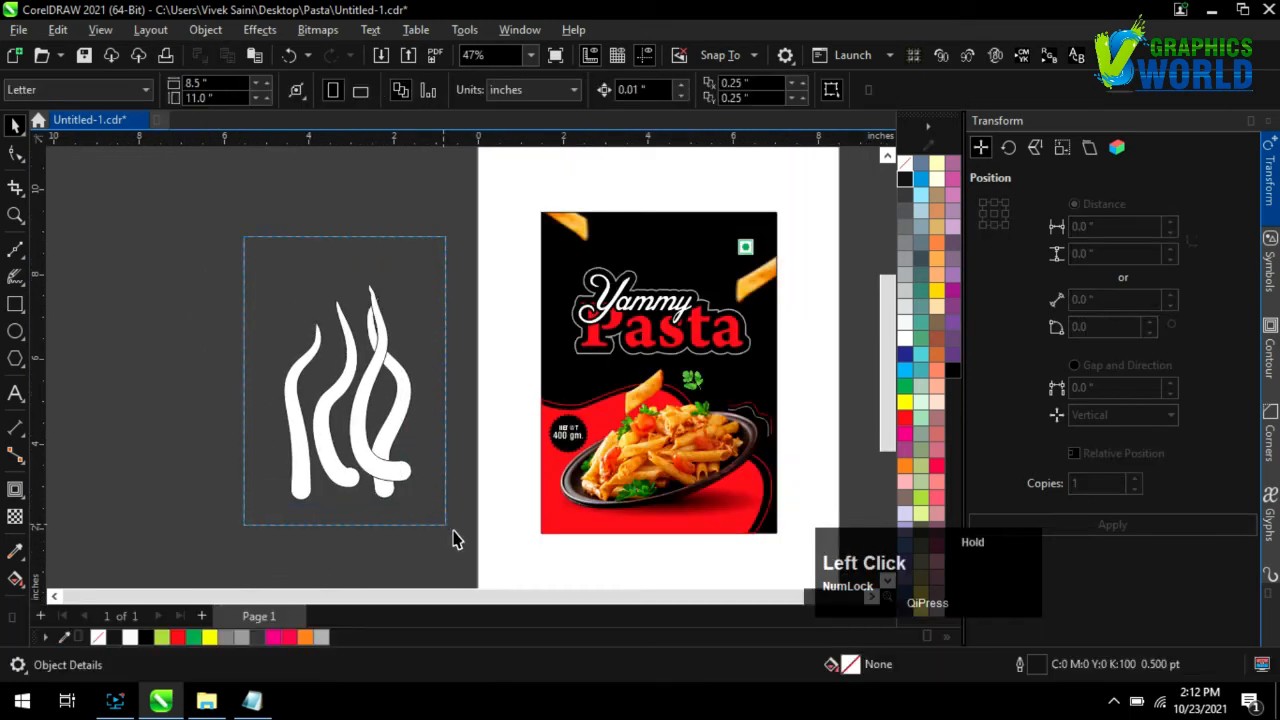
right_click(905, 164)
drag(417, 391, 397, 390)
drag(347, 278, 349, 334)
Apply a Gaussian Blur with a 49.9 pixel radius to the white steam shapes
click(259, 29)
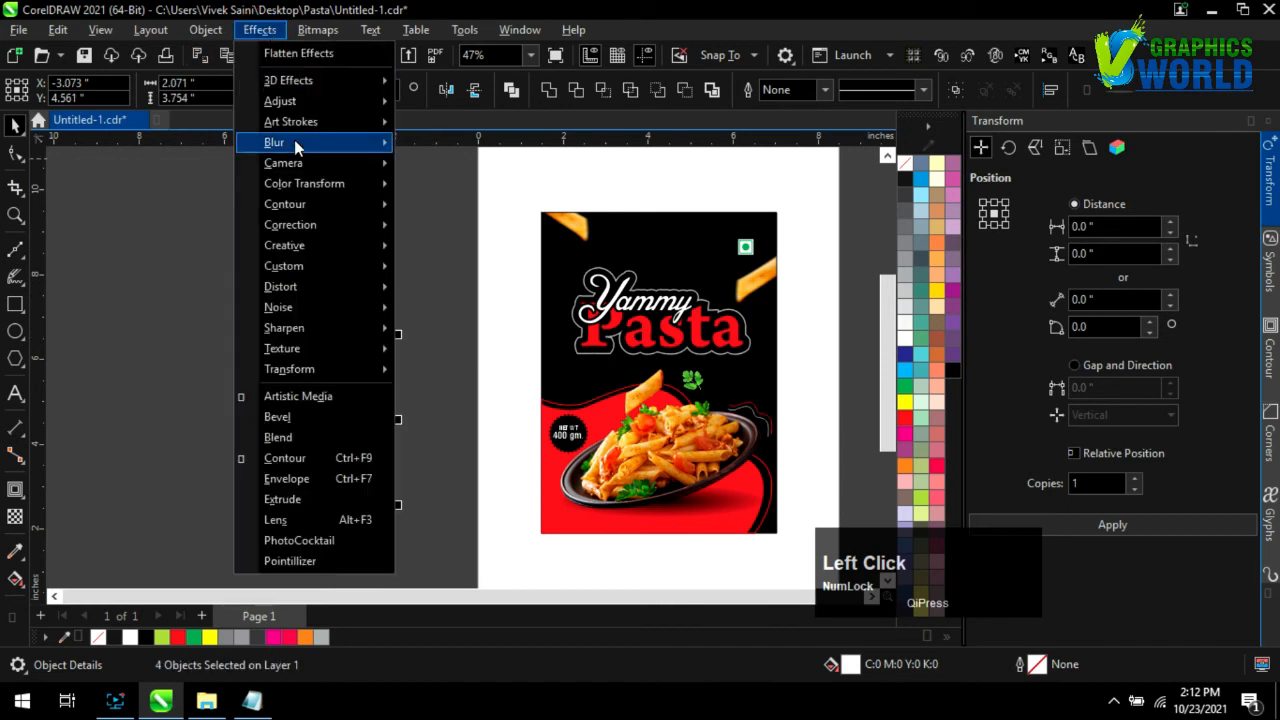
mouse_move(300, 142)
click(456, 185)
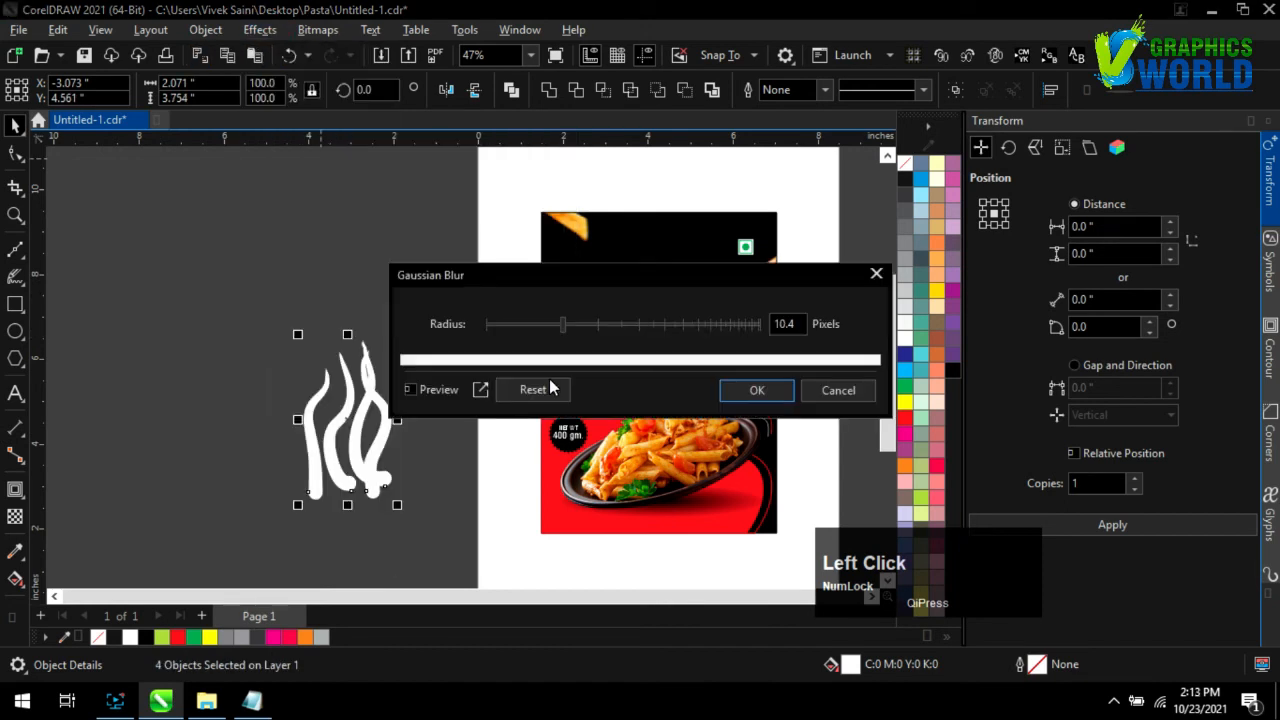
click(669, 330)
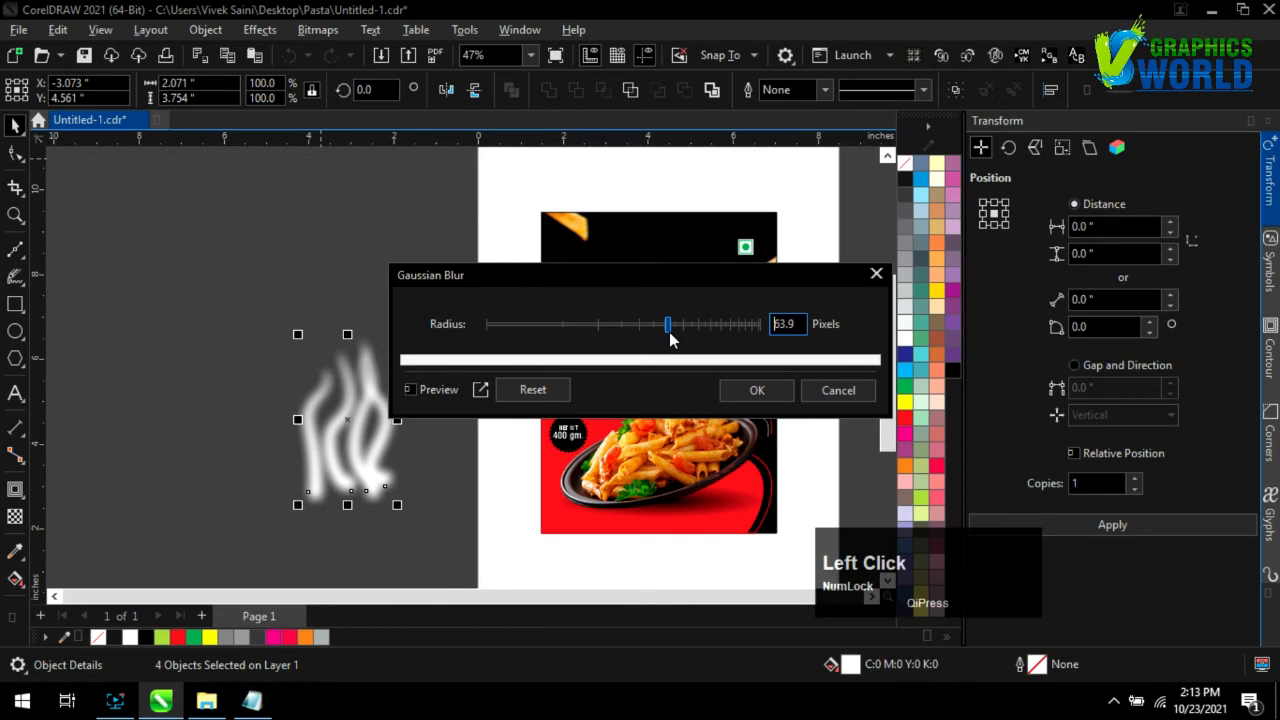
drag(669, 332, 653, 328)
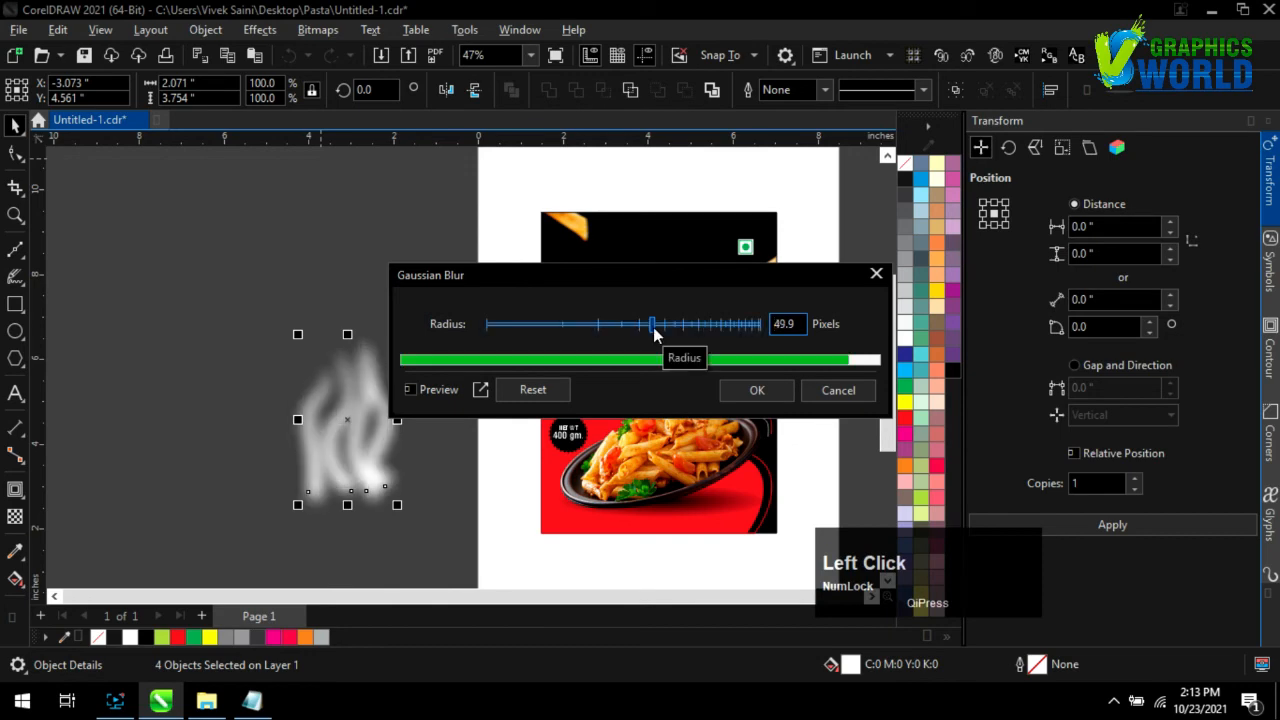
click(757, 390)
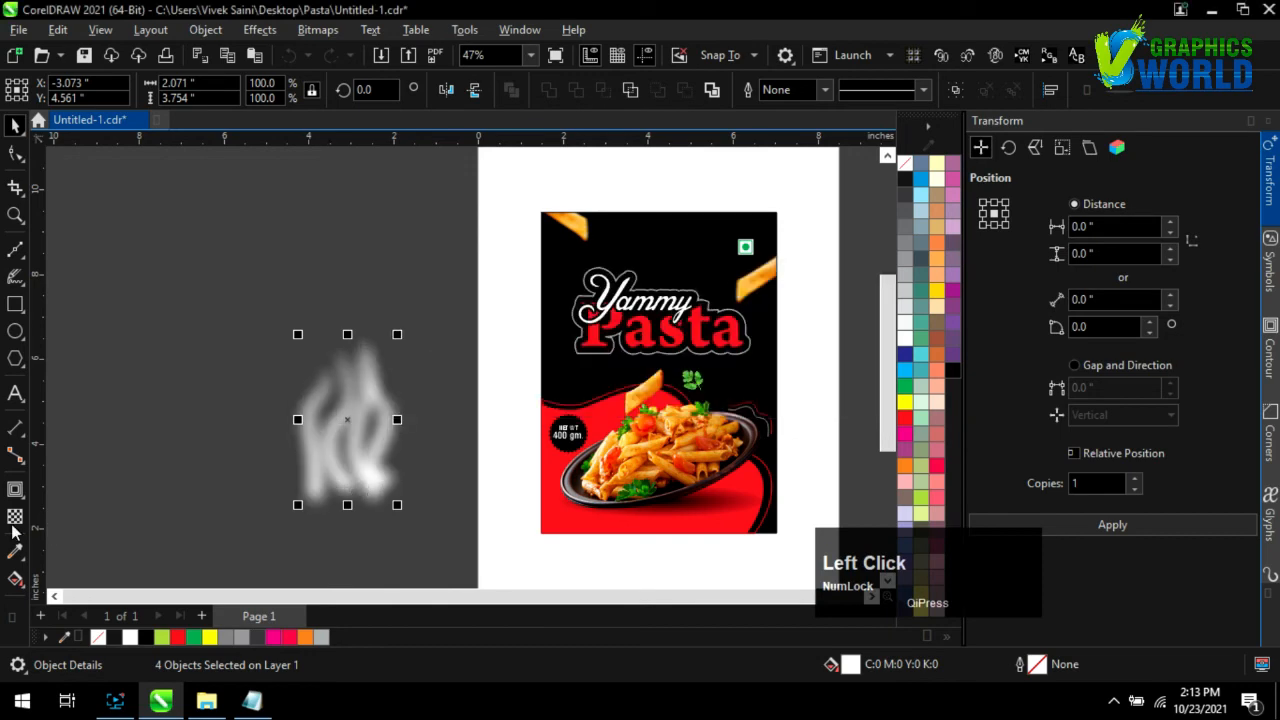
Group the blurred steam, place it above the pasta dish and reduce its height to about 3.84 inches
key(ctrl+g)
drag(351, 429, 660, 393)
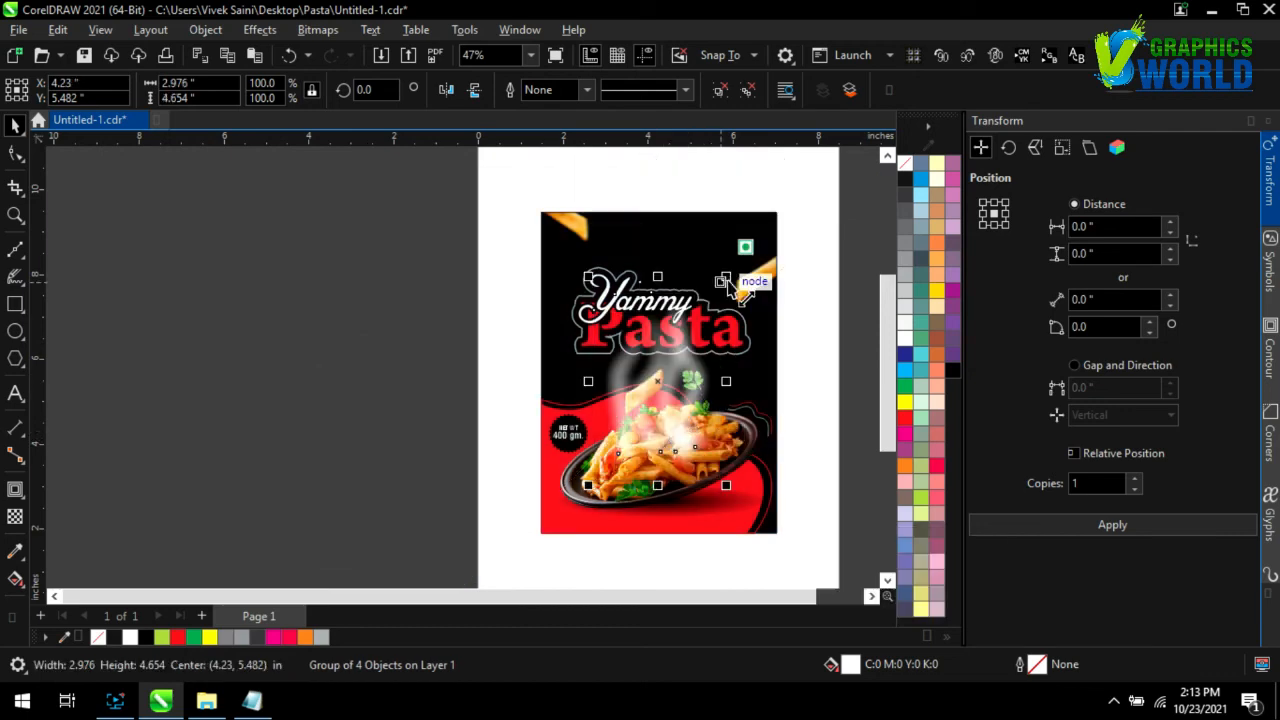
drag(657, 278, 661, 326)
drag(670, 426, 666, 396)
scroll(563, 478, down, 1)
scroll(638, 390, up, 4)
Apply a uniform transparency of 50 to the steam group
click(15, 516)
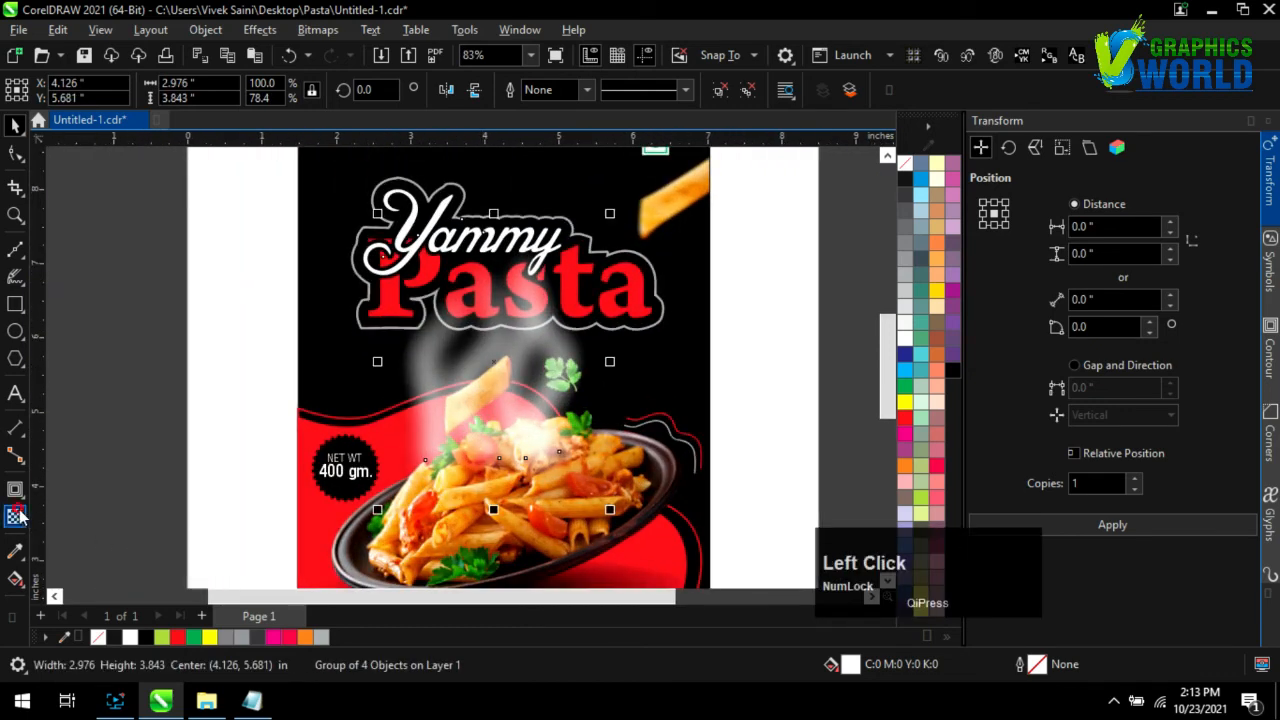
click(45, 90)
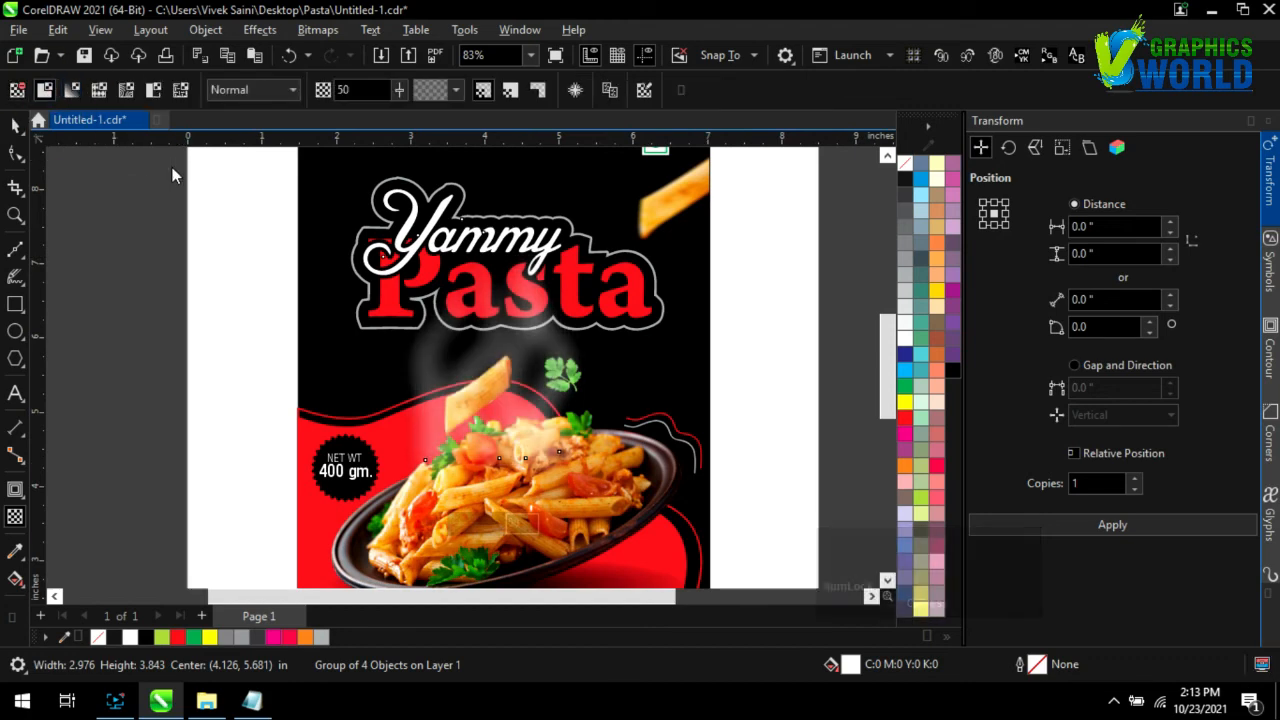
scroll(316, 292, down, 3)
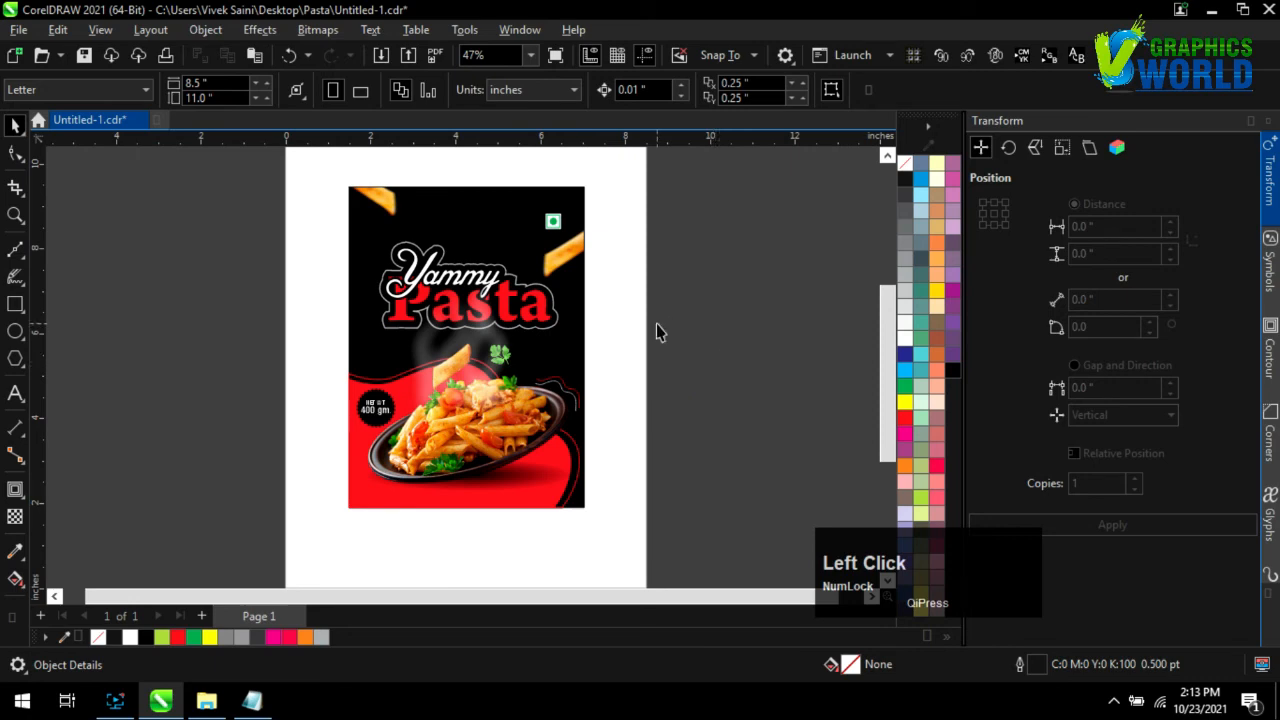
Bring the black drops image from the file folder in beside the page, trace it to vectors and delete the original bitmap
click(204, 700)
mouse_move(209, 131)
mouse_down()
mouse_move(266, 654)
mouse_move(180, 700)
mouse_move(700, 385)
mouse_up()
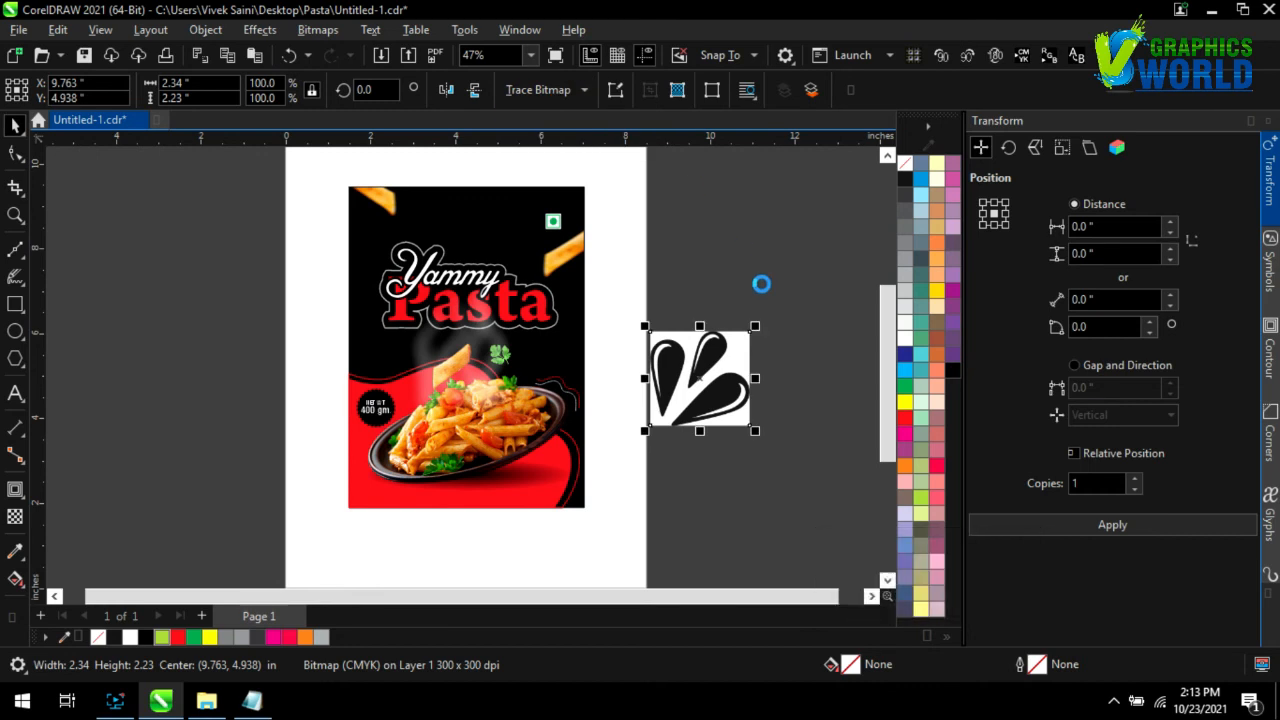
drag(690, 378, 696, 268)
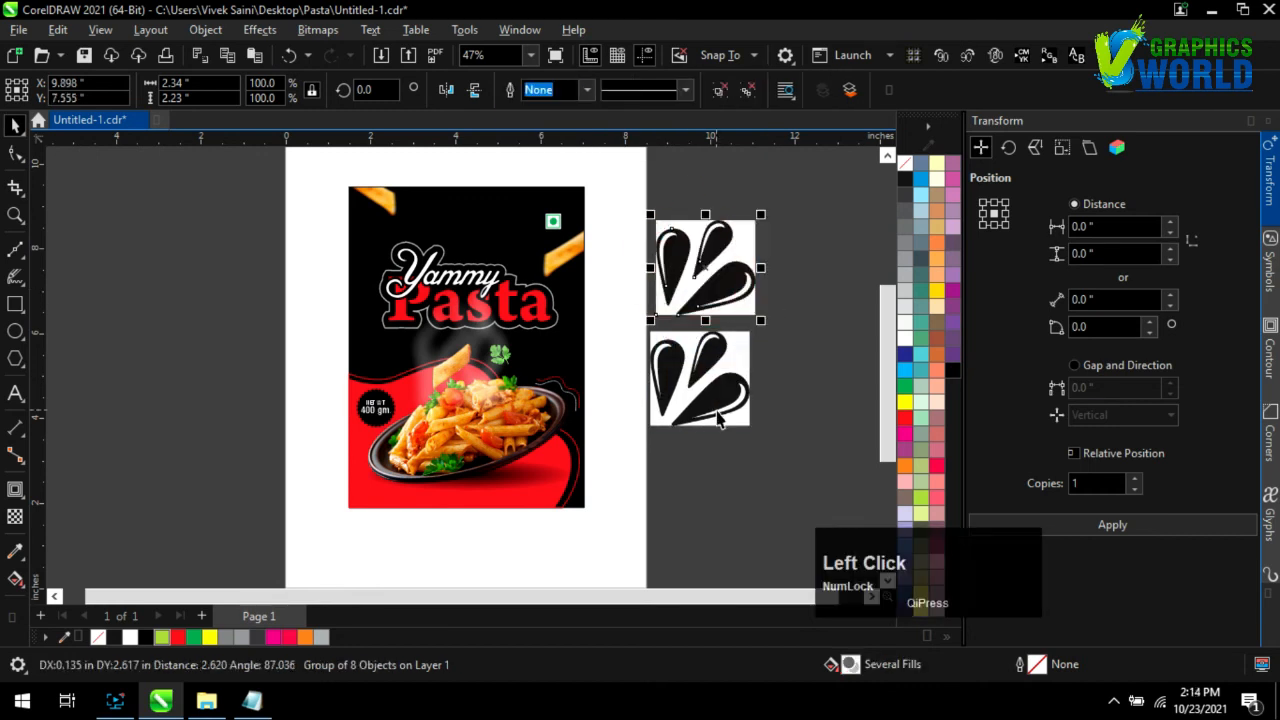
click(700, 380)
key(Delete)
Ungroup the traced drops and delete their white background
right_click(733, 237)
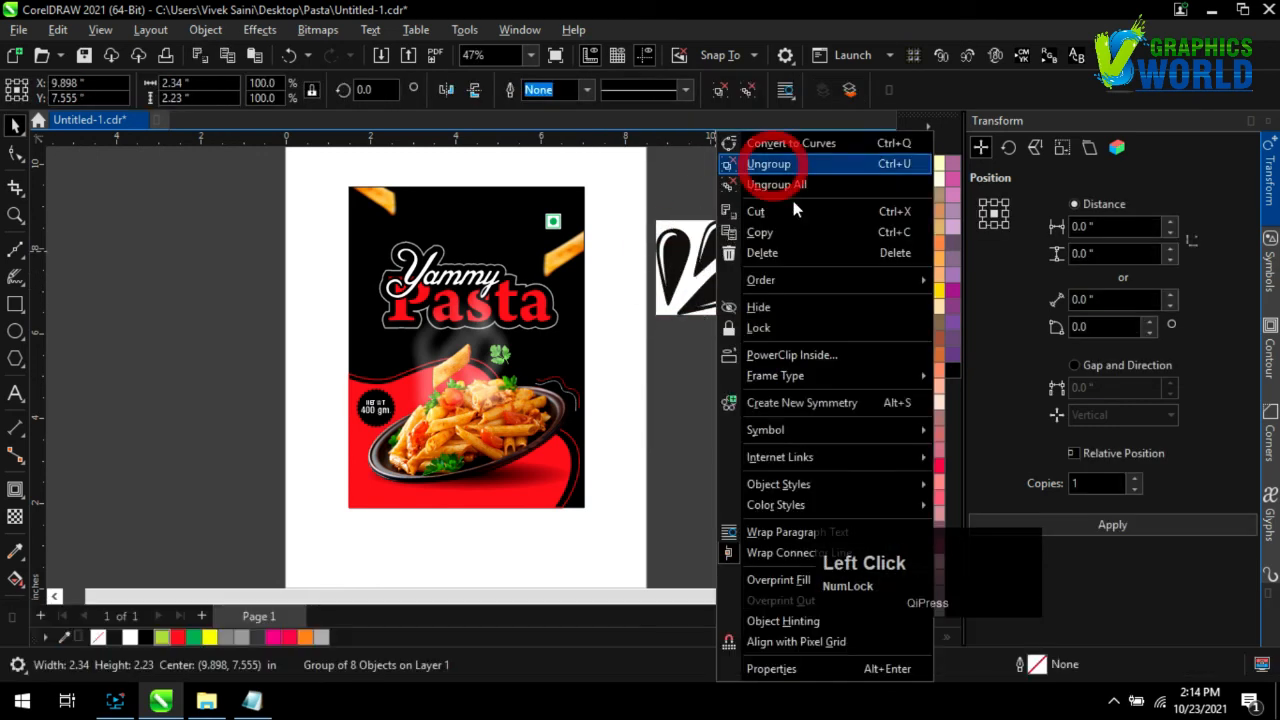
click(768, 164)
click(740, 305)
key(Delete)
scroll(752, 335, up, 2)
click(754, 333)
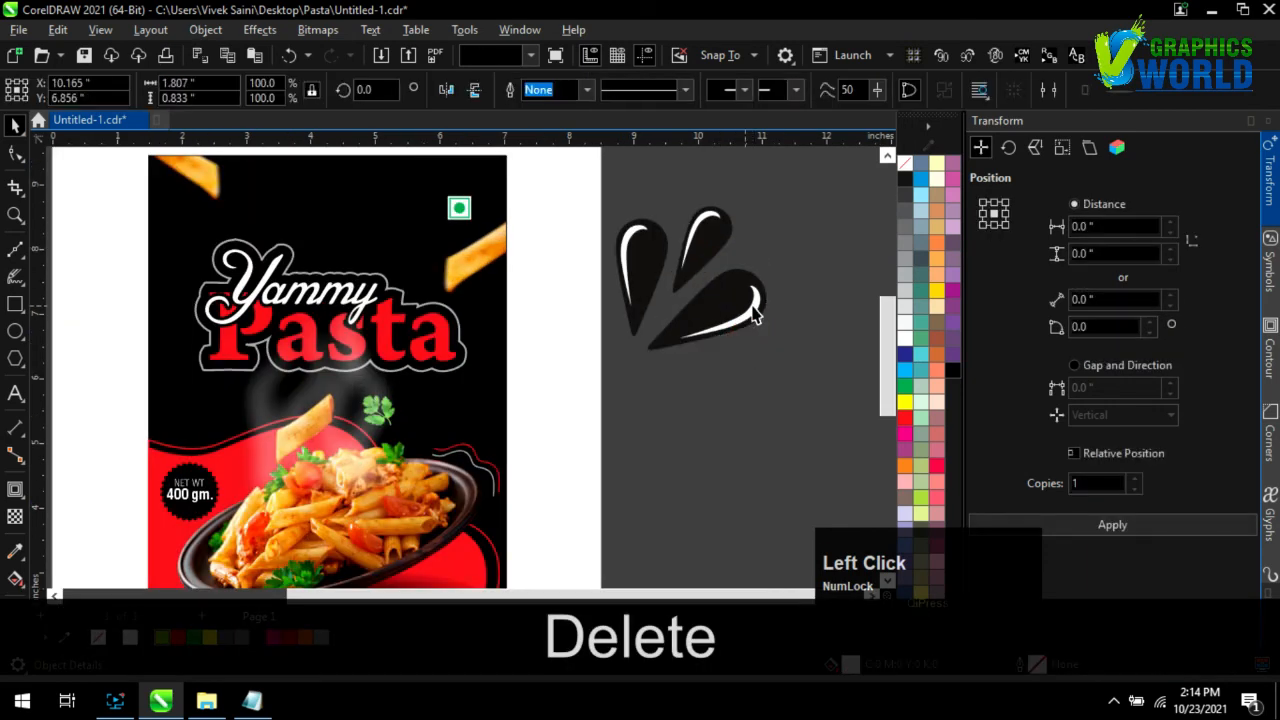
key(Delete)
key(ctrl+z)
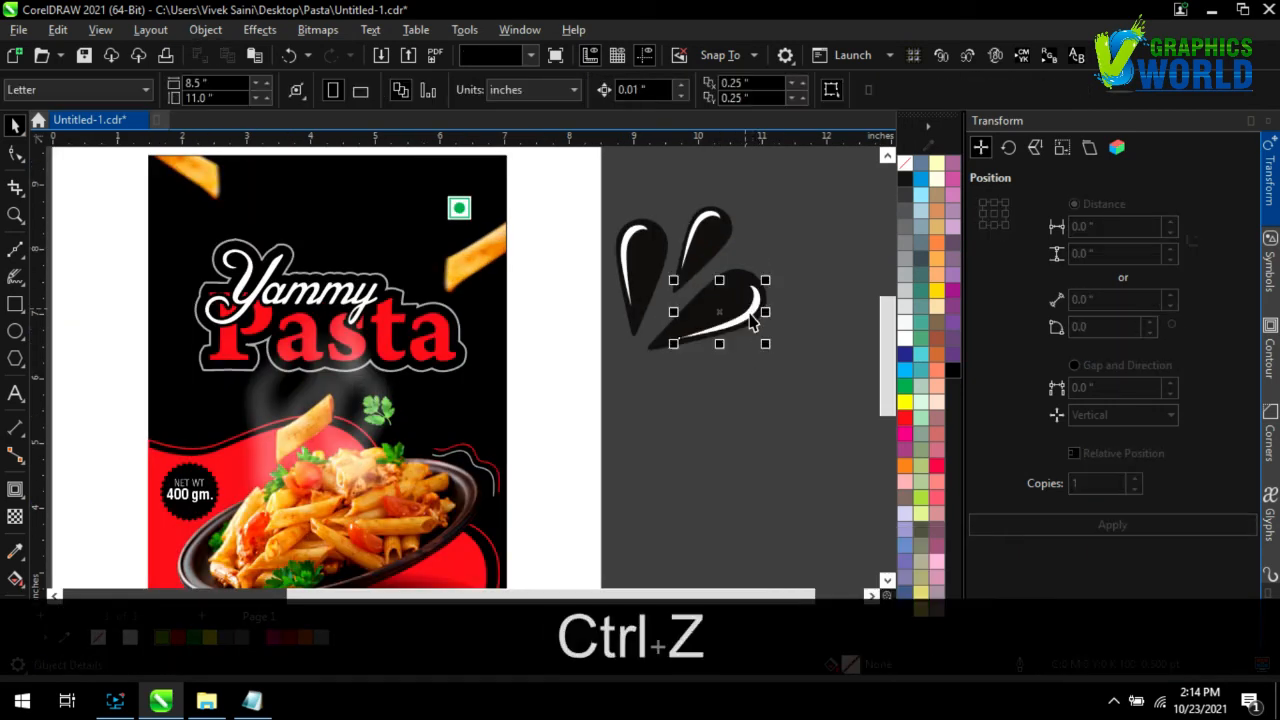
Trim the white highlight shape out of the lower-right drop and delete the highlight
scroll(777, 306, up, 2)
click(737, 341)
shift+click(735, 318)
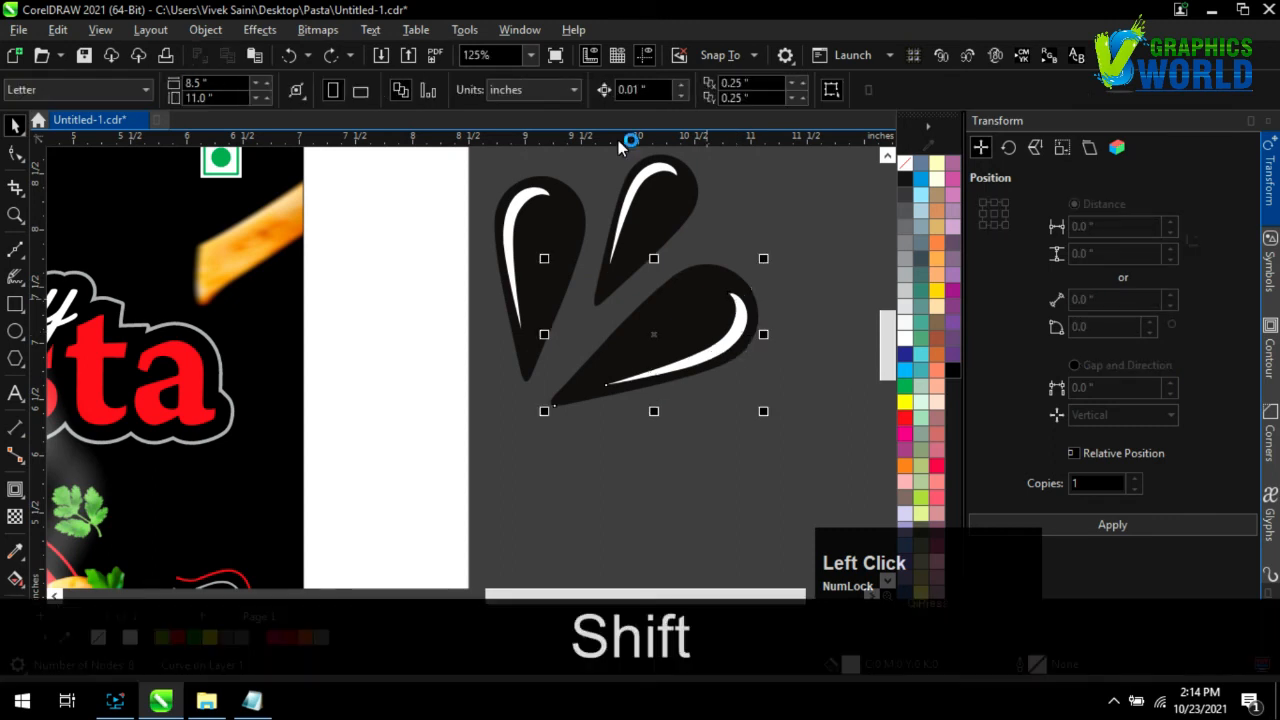
click(740, 323)
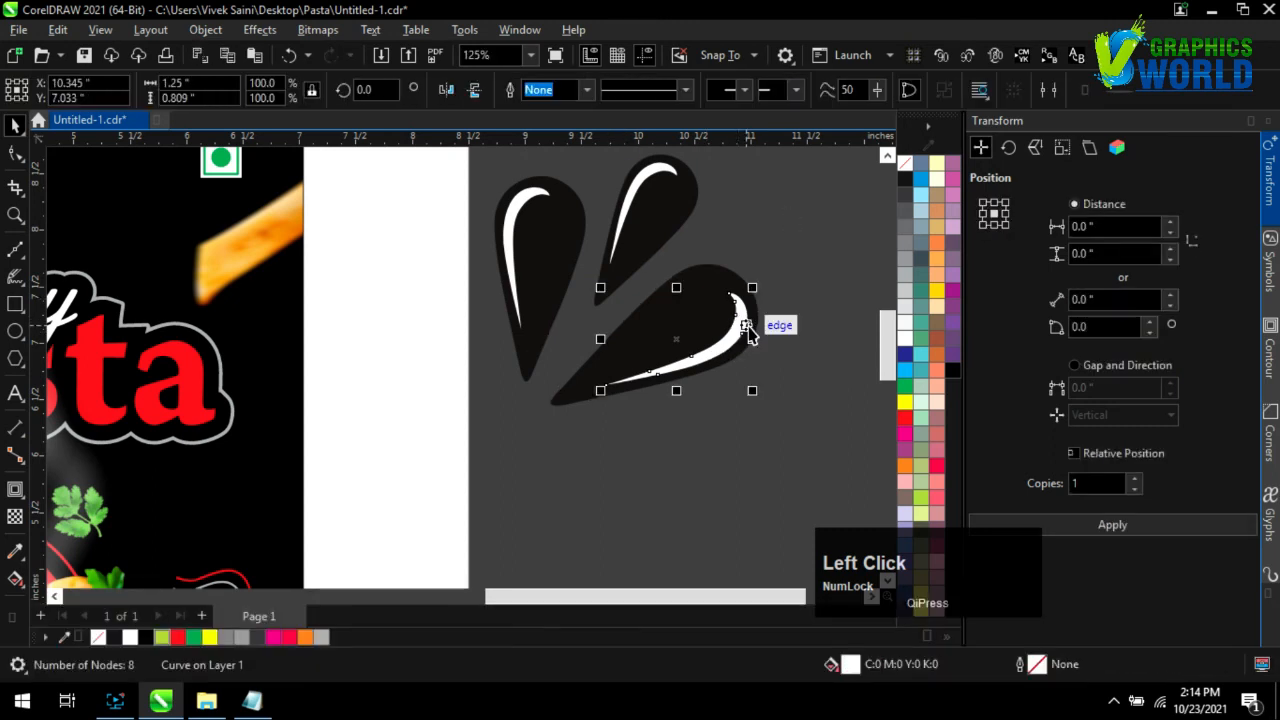
key(Delete)
Cut the highlight shape out of the upper middle drop and delete the white piece
click(663, 180)
shift+click(692, 198)
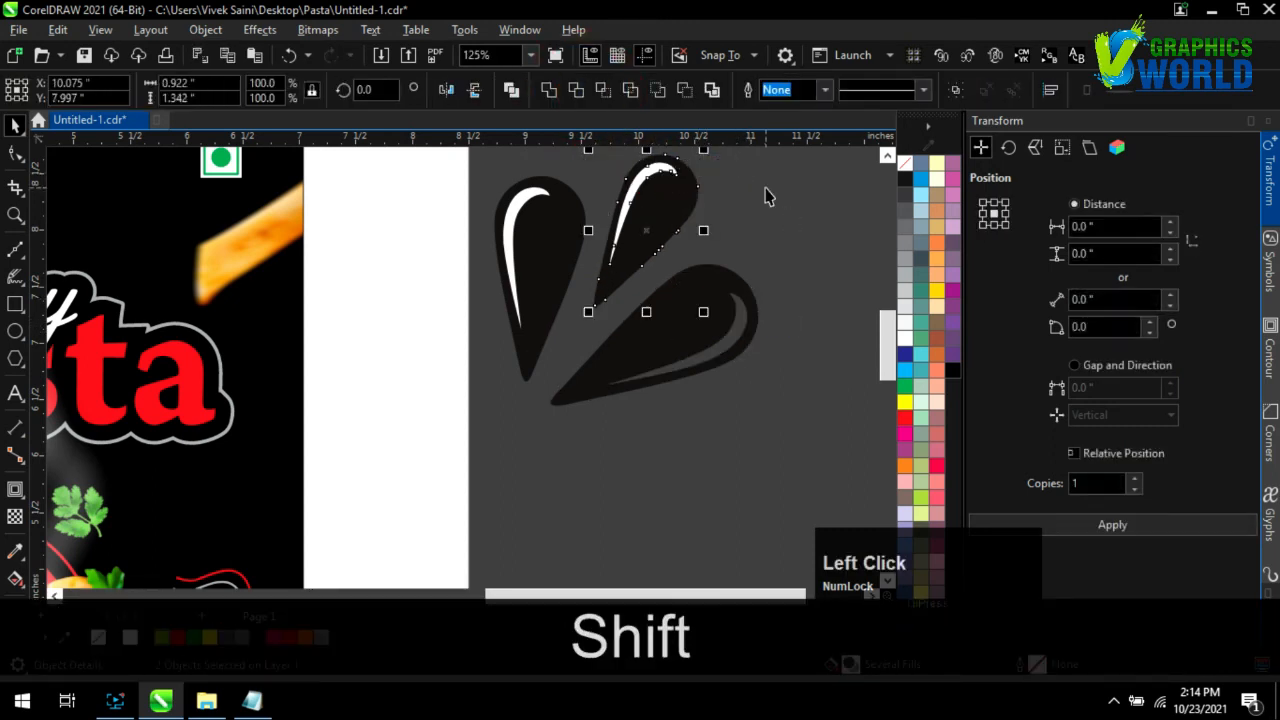
click(668, 178)
key(Delete)
Trim the leftmost drop with its white highlight shape and remove the highlight
click(540, 196)
shift+click(588, 212)
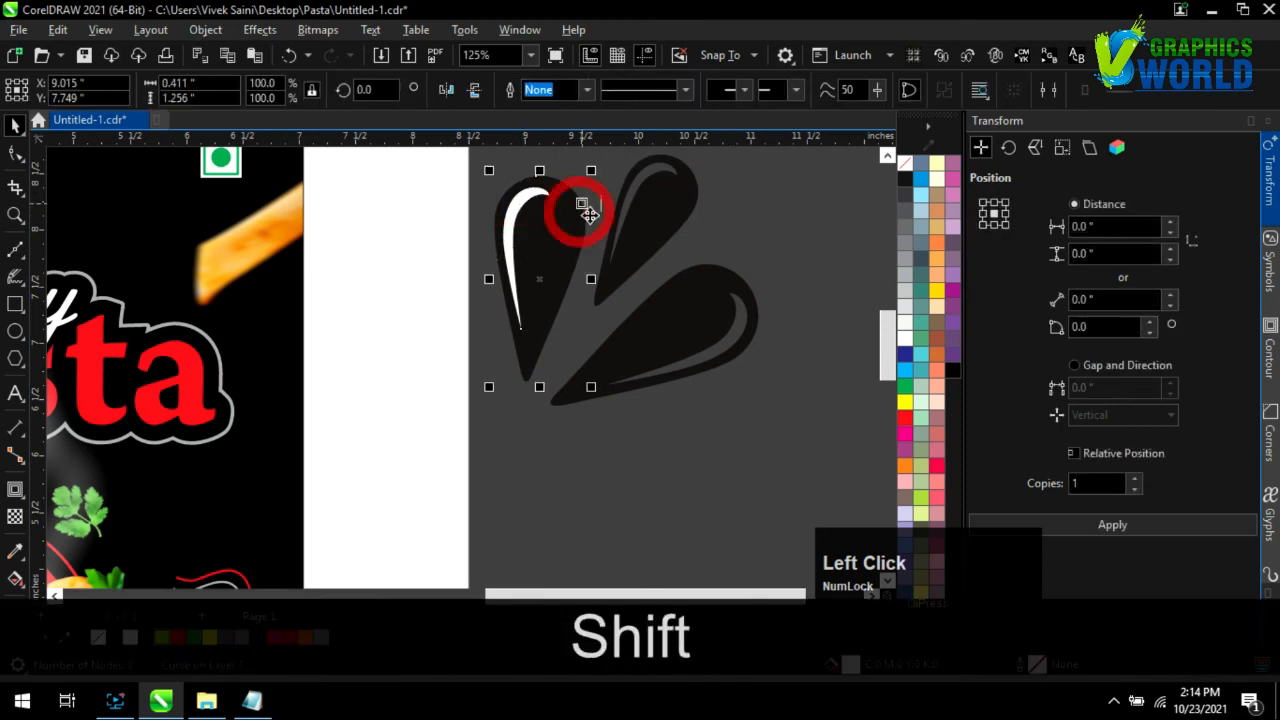
click(516, 216)
key(Delete)
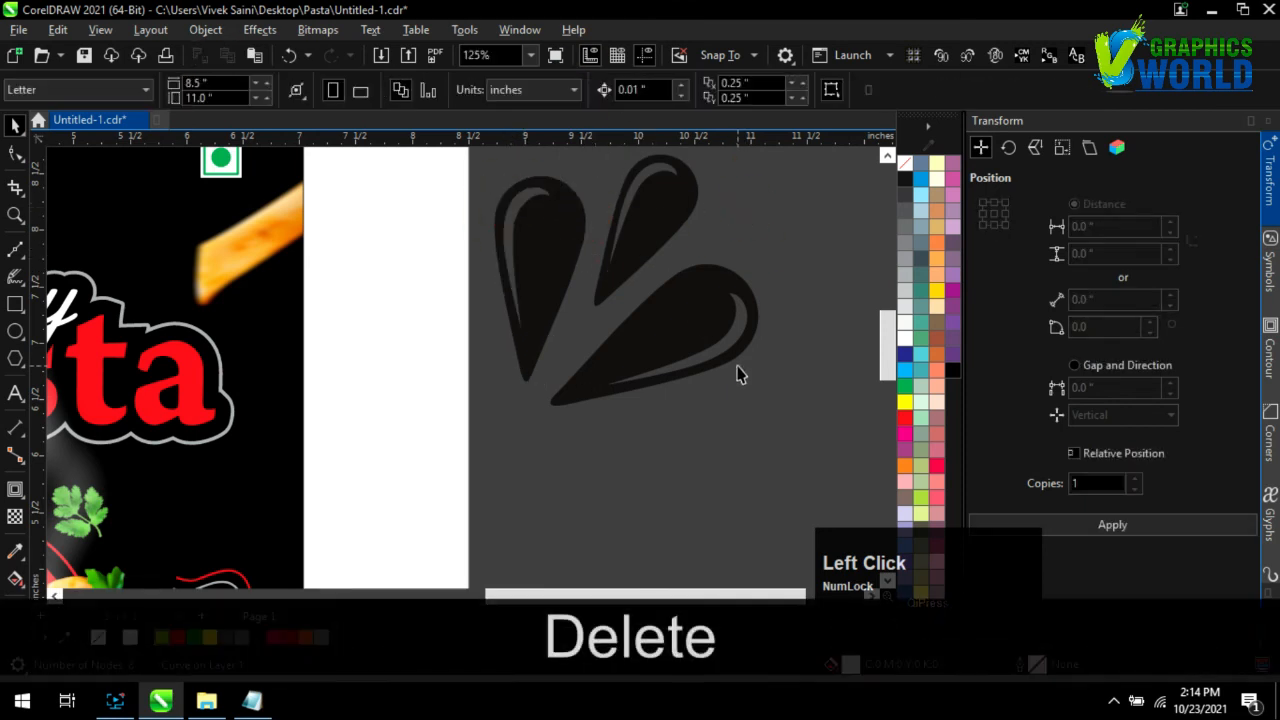
Group the three drops and place them in white above the end of "Yammy", scaled to about 0.74 inches wide
scroll(739, 380, down, 2)
drag(775, 439, 596, 240)
key(ctrl+g)
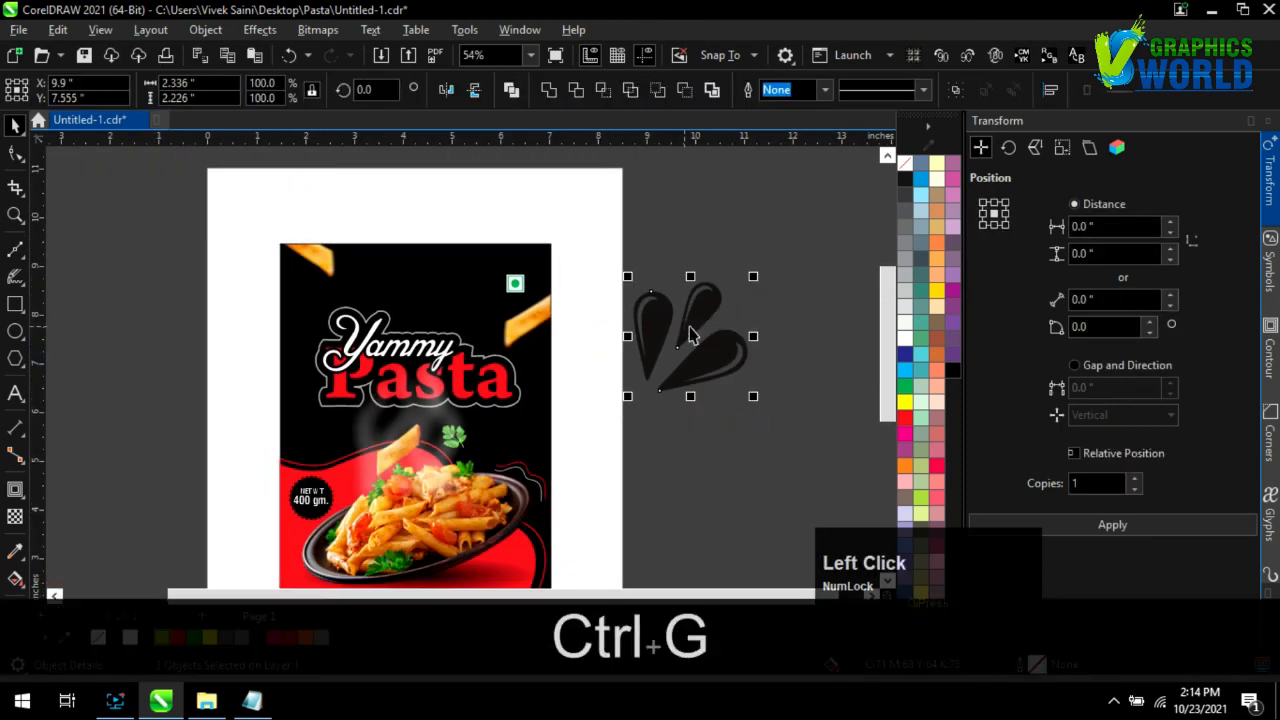
drag(753, 276, 496, 295)
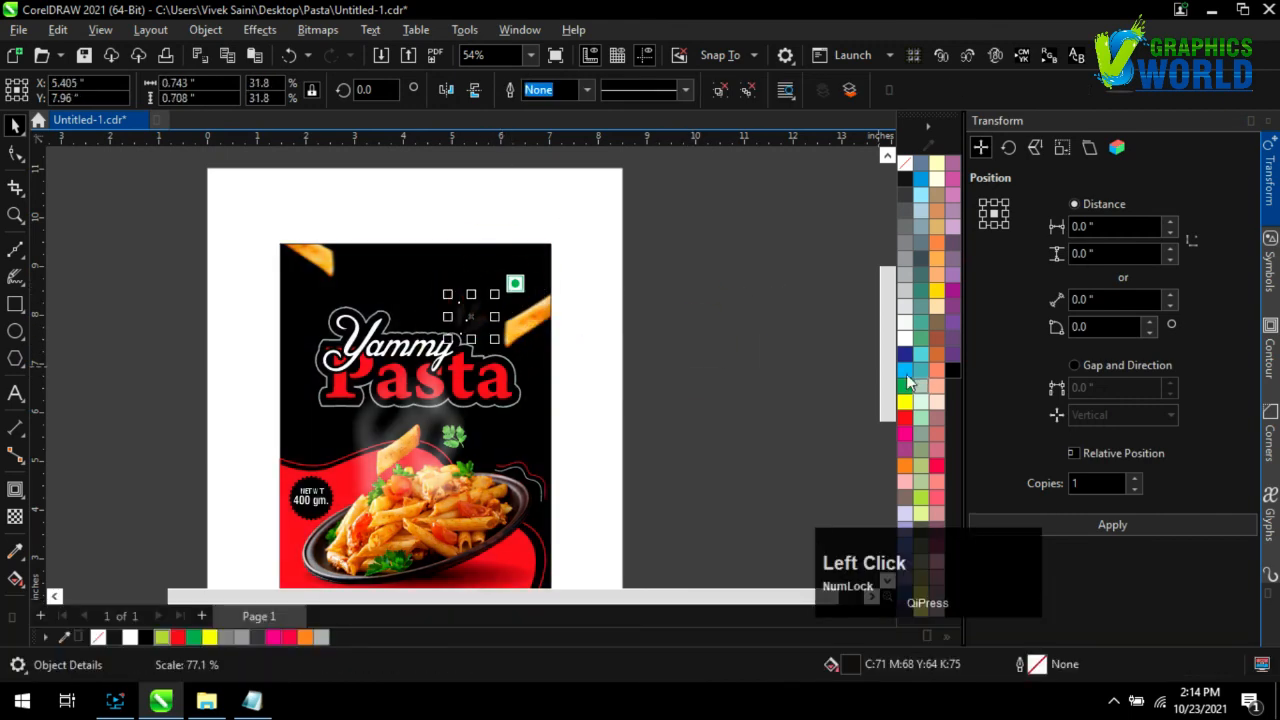
scroll(850, 360, up, 2)
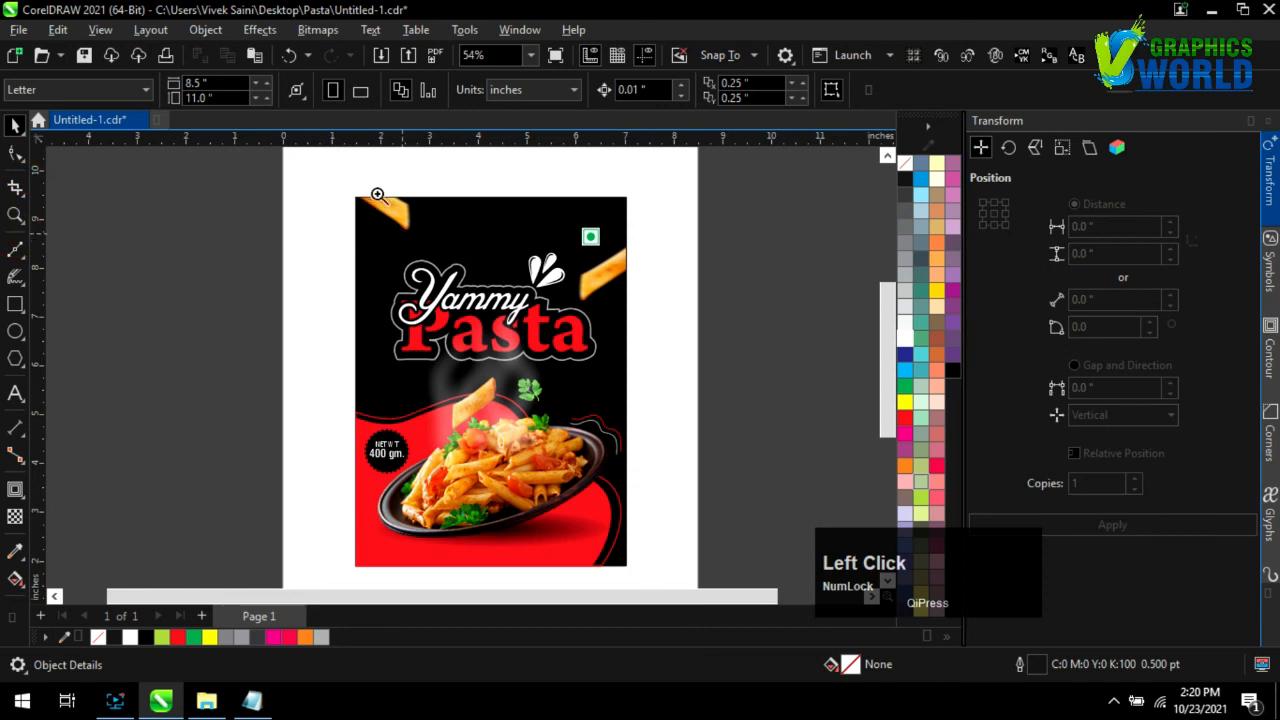
Zoom in on the package front and view the finished design in full-screen preview
key(z)
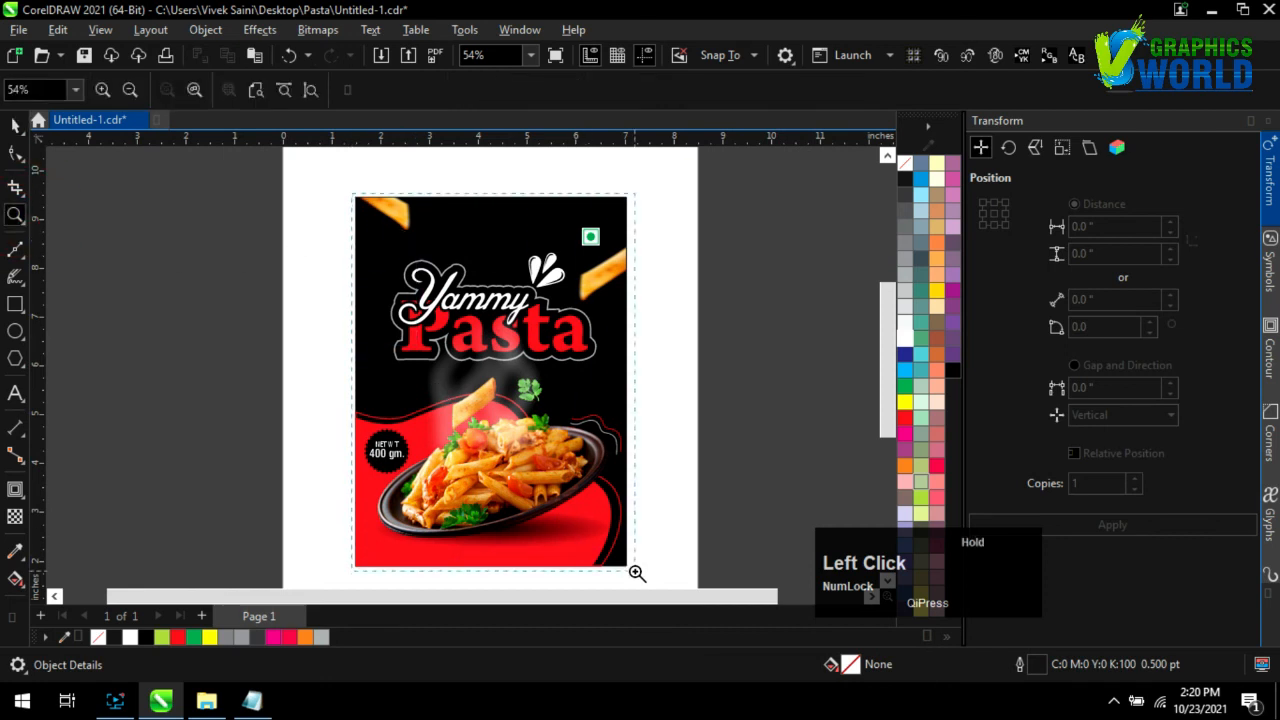
scroll(593, 568, up, 1)
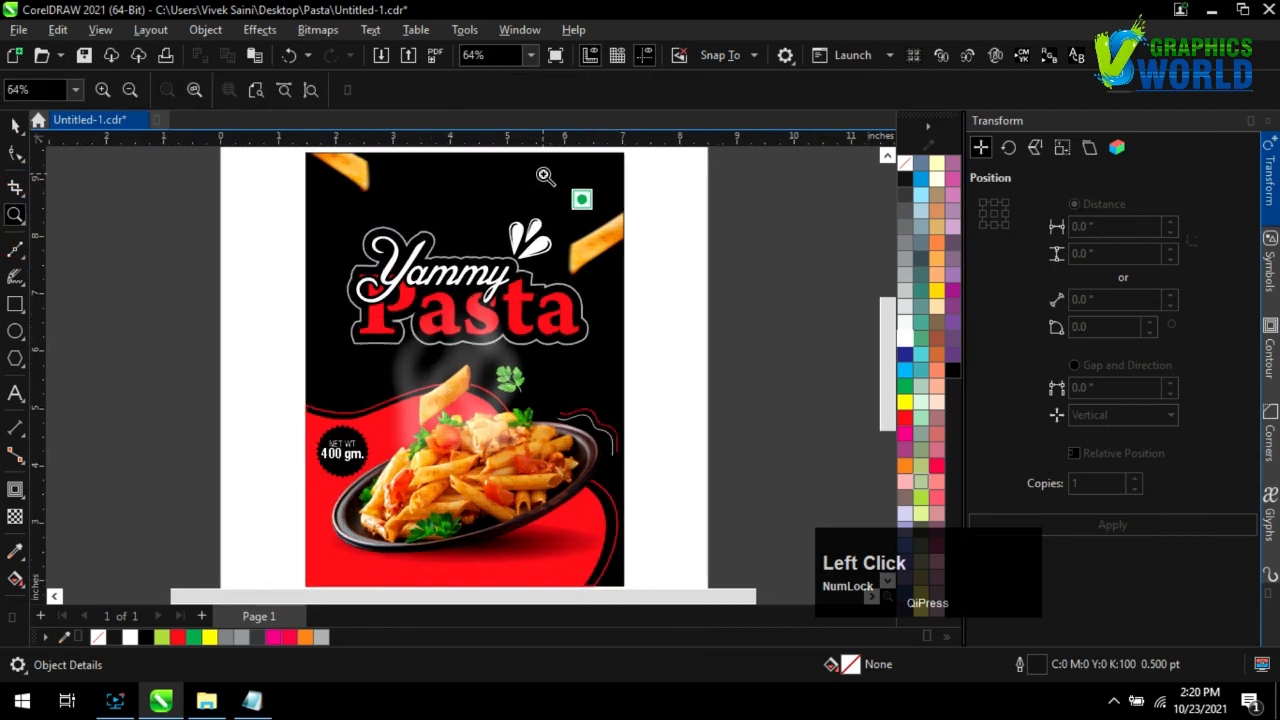
click(557, 56)
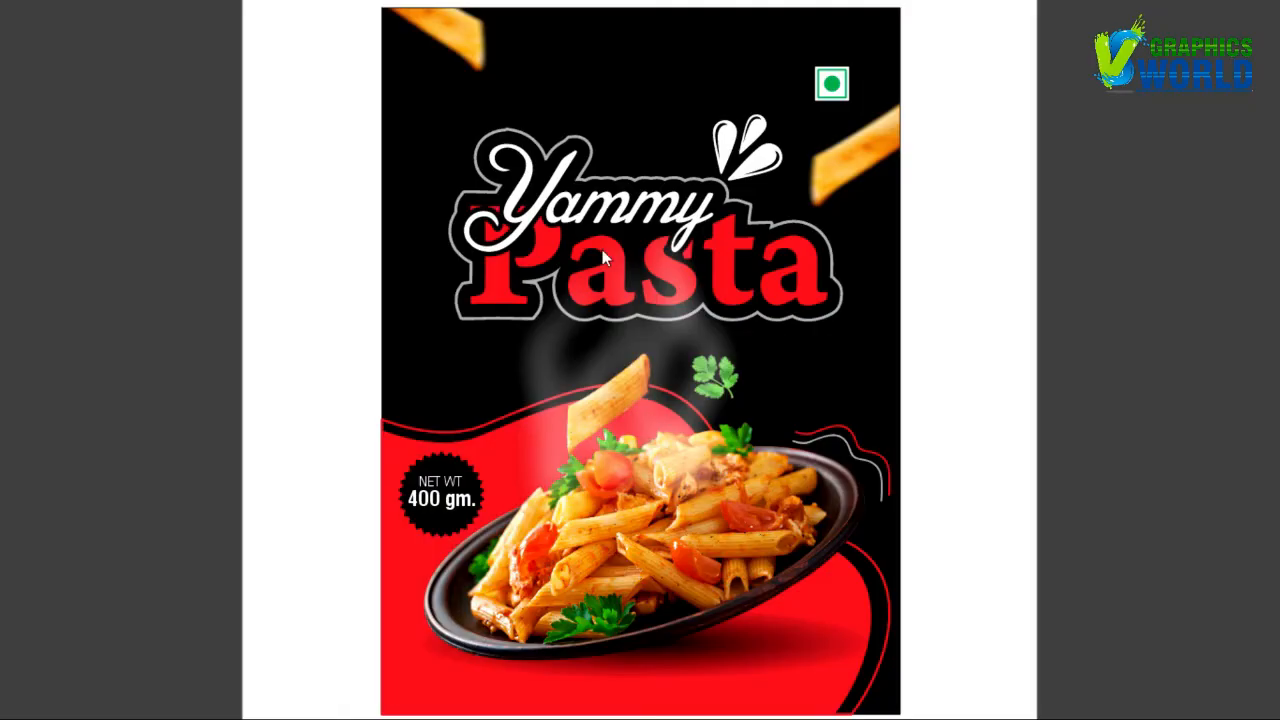